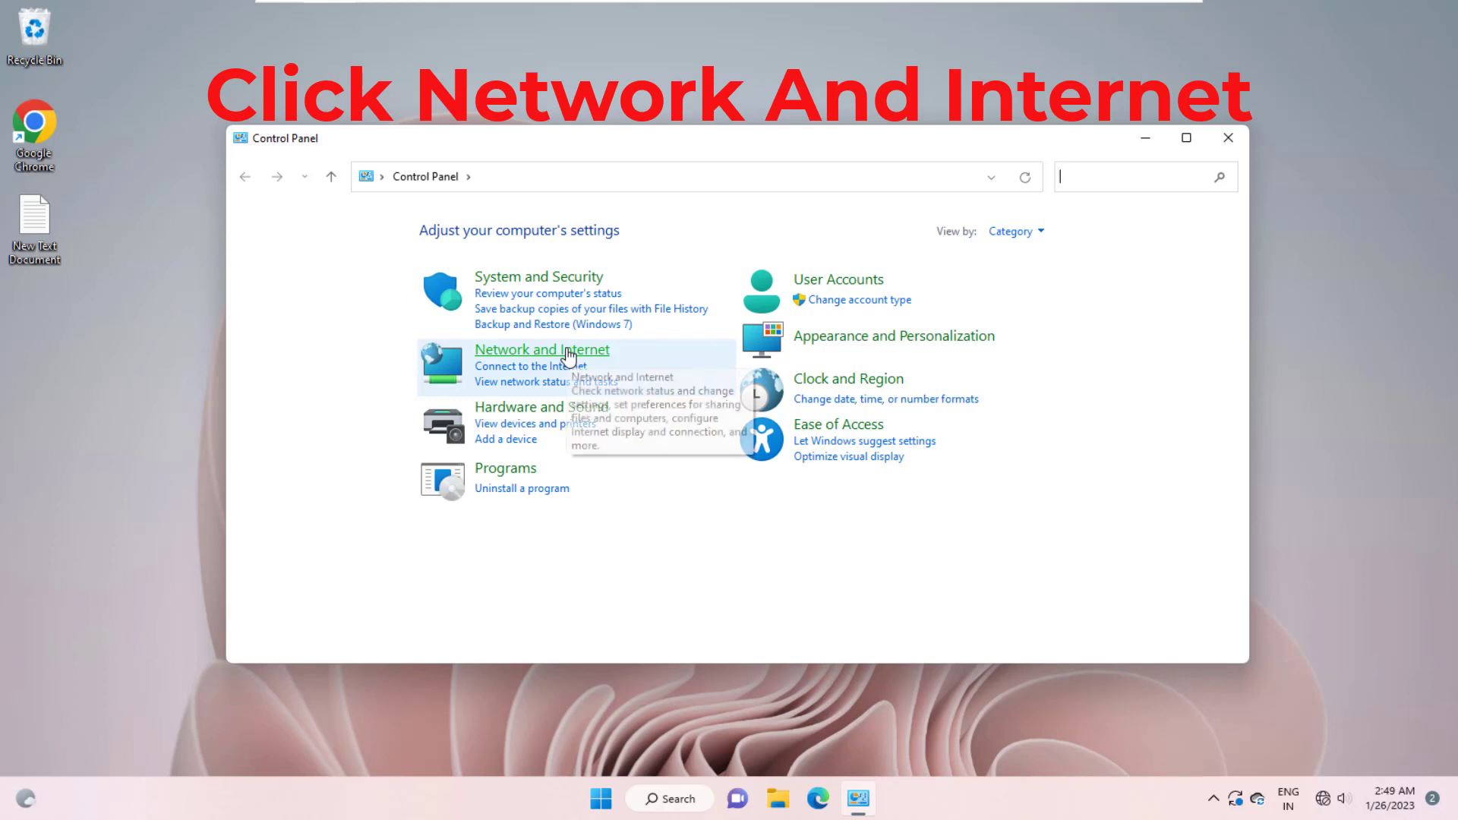
- Open the adapter settings through the Network and Sharing Center and enable the Ethernet0 adapter
left_click(568, 354)
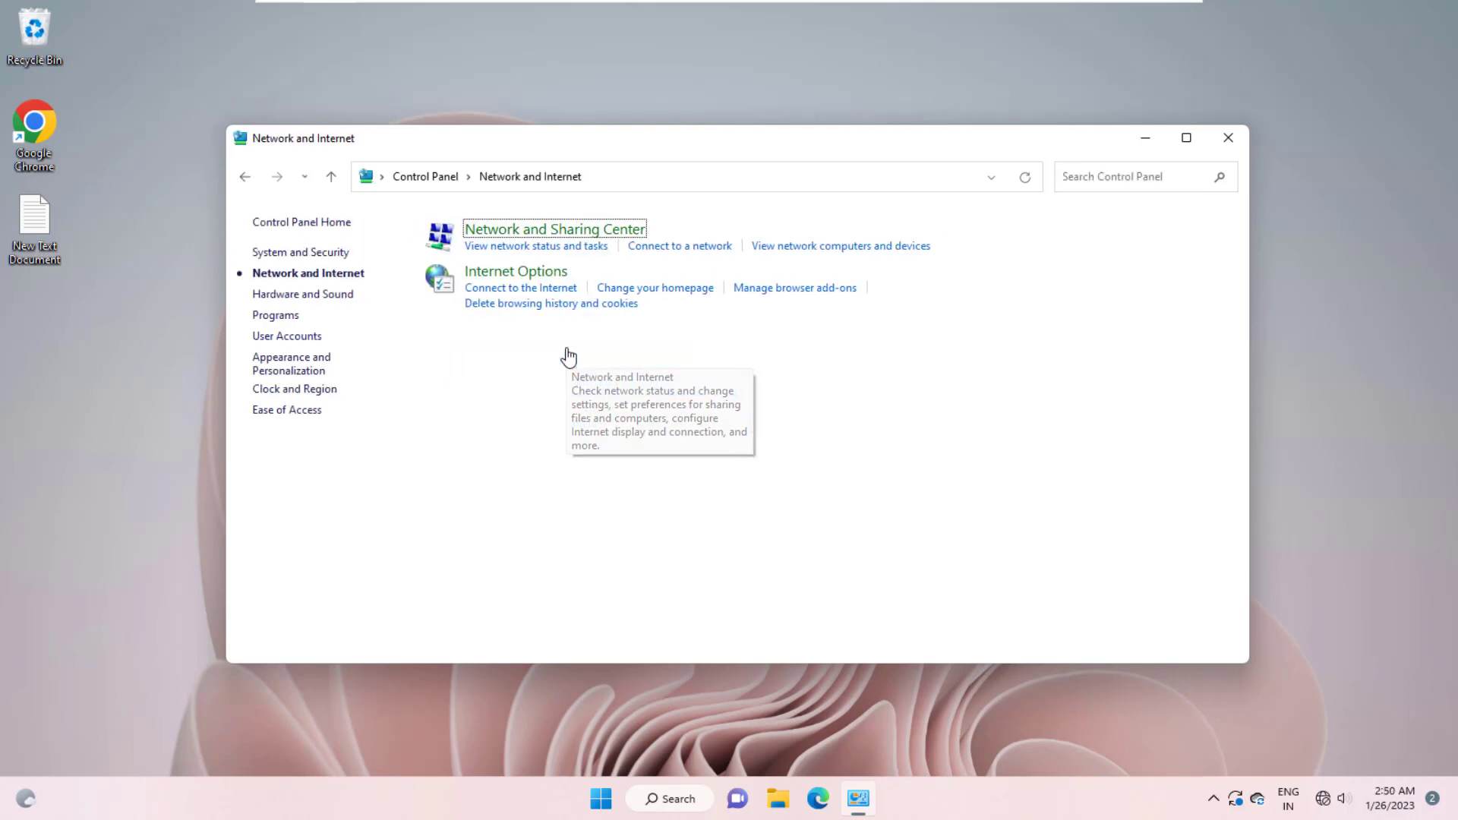
left_click(557, 230)
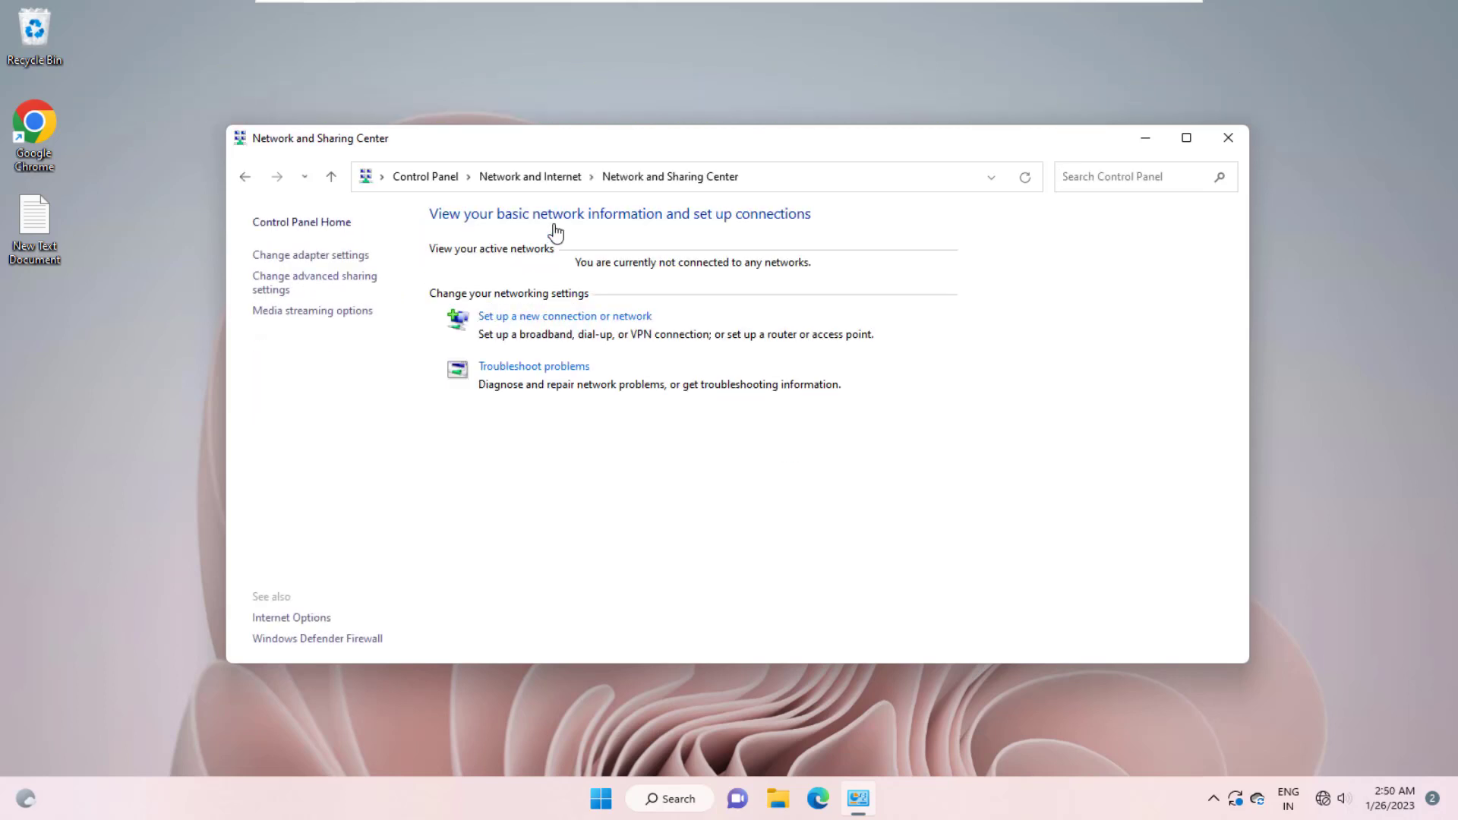
left_click(334, 257)
left_click(336, 275)
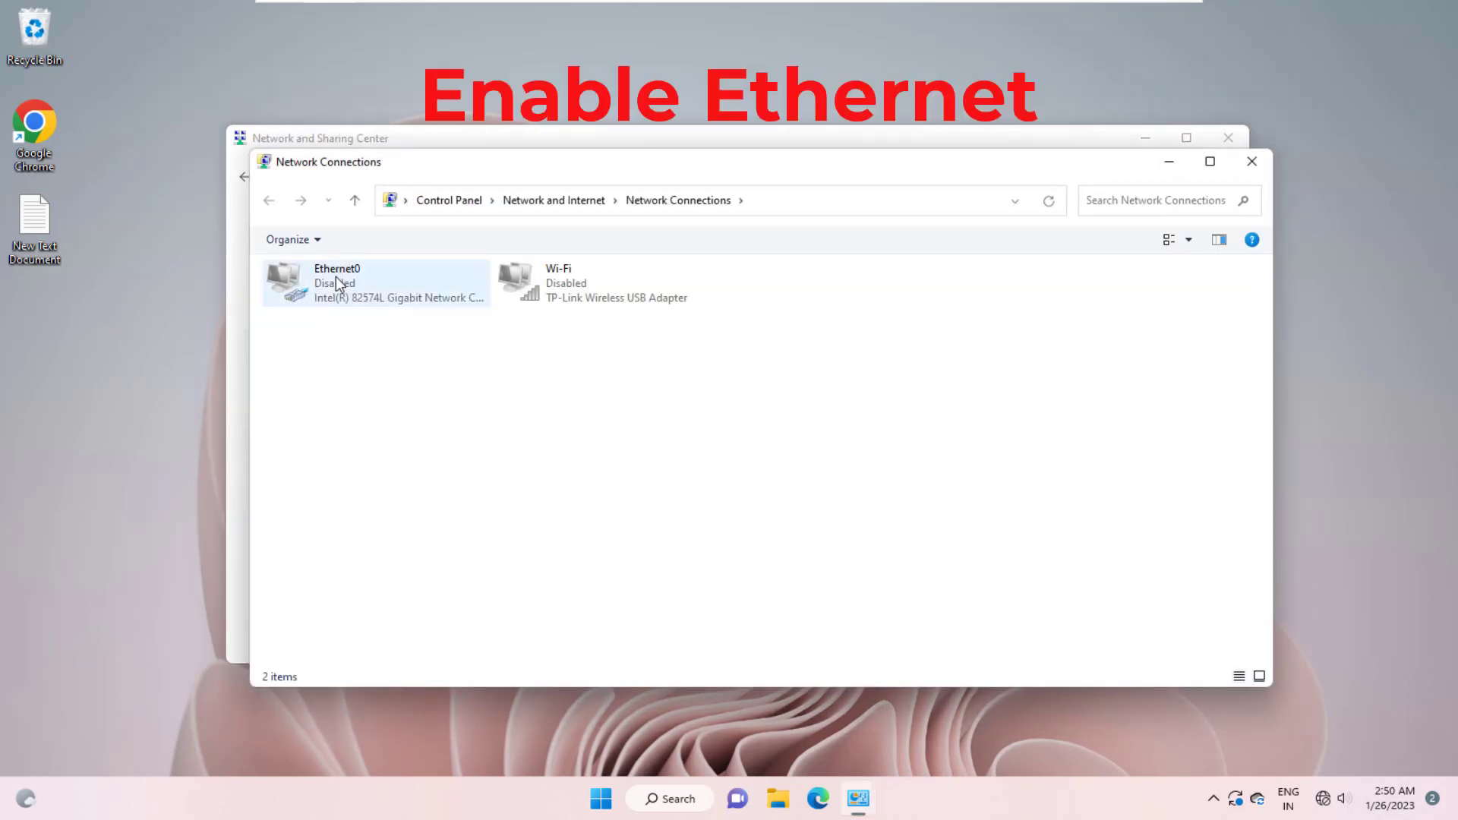
right_click(363, 283)
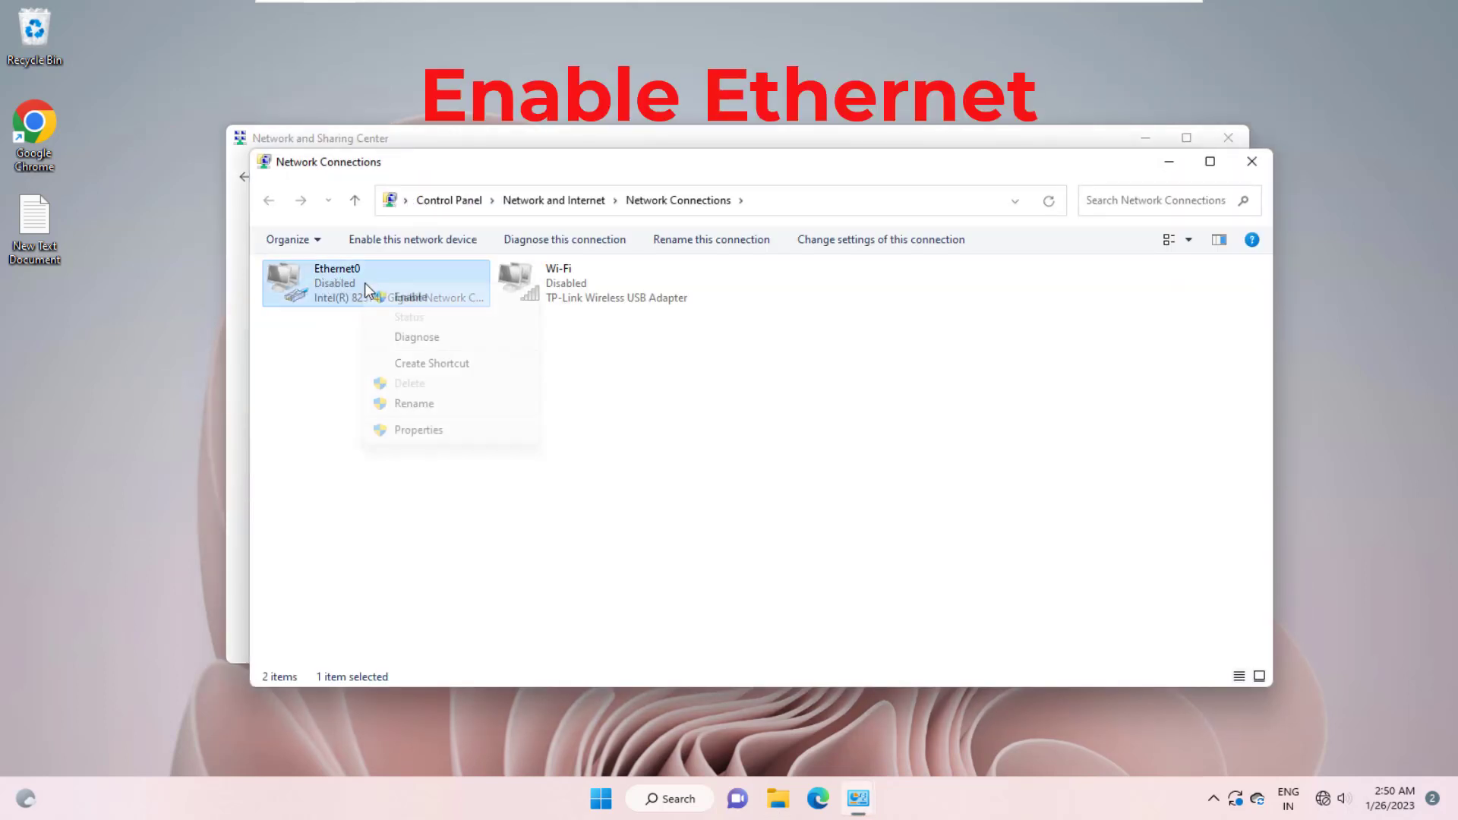
left_click(368, 290)
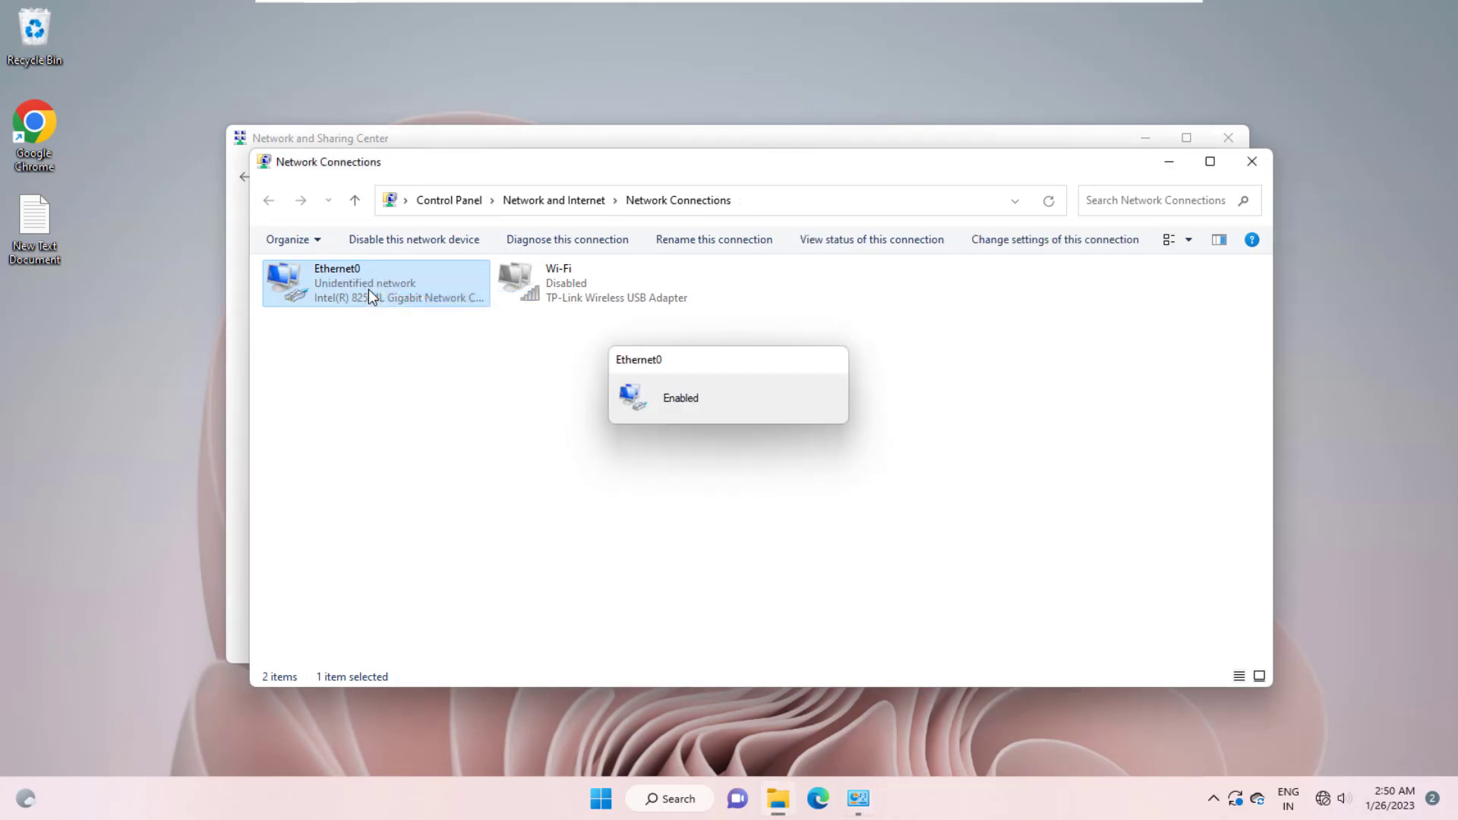
- Enable the Wi-Fi adapter and close the network windows
left_click(574, 280)
right_click(594, 272)
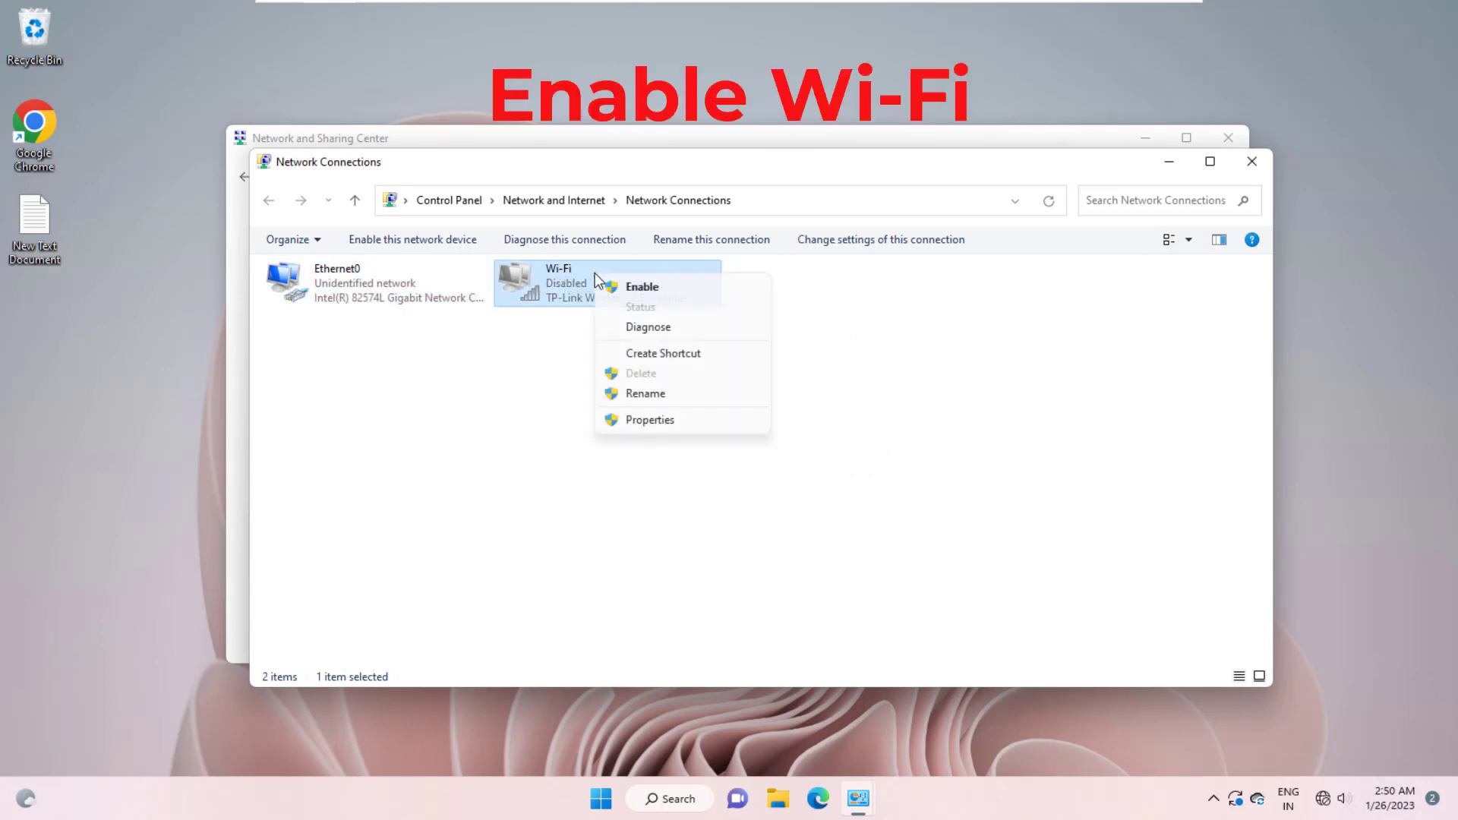
left_click(603, 287)
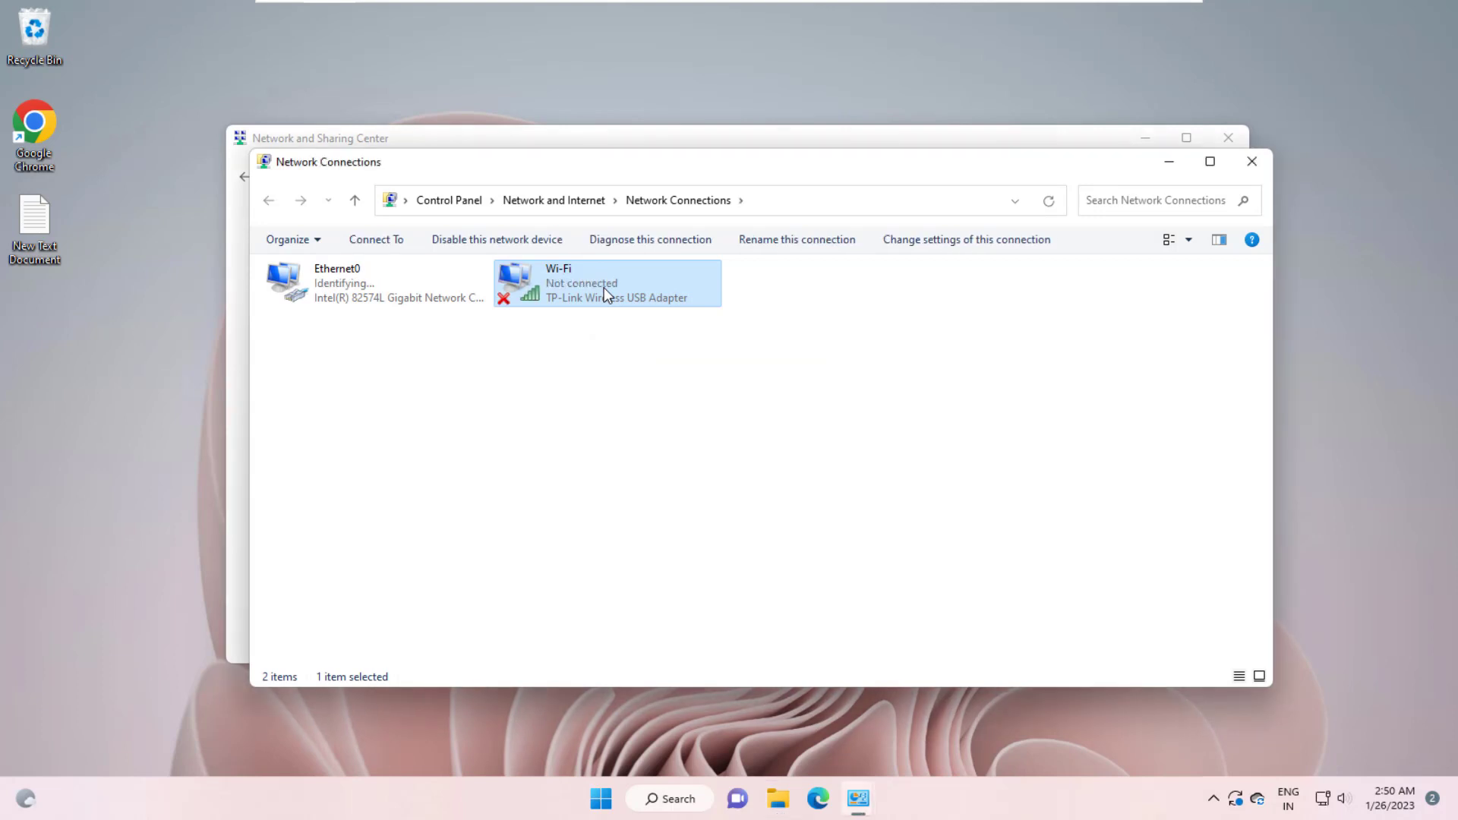
left_click(1245, 161)
left_click(1229, 139)
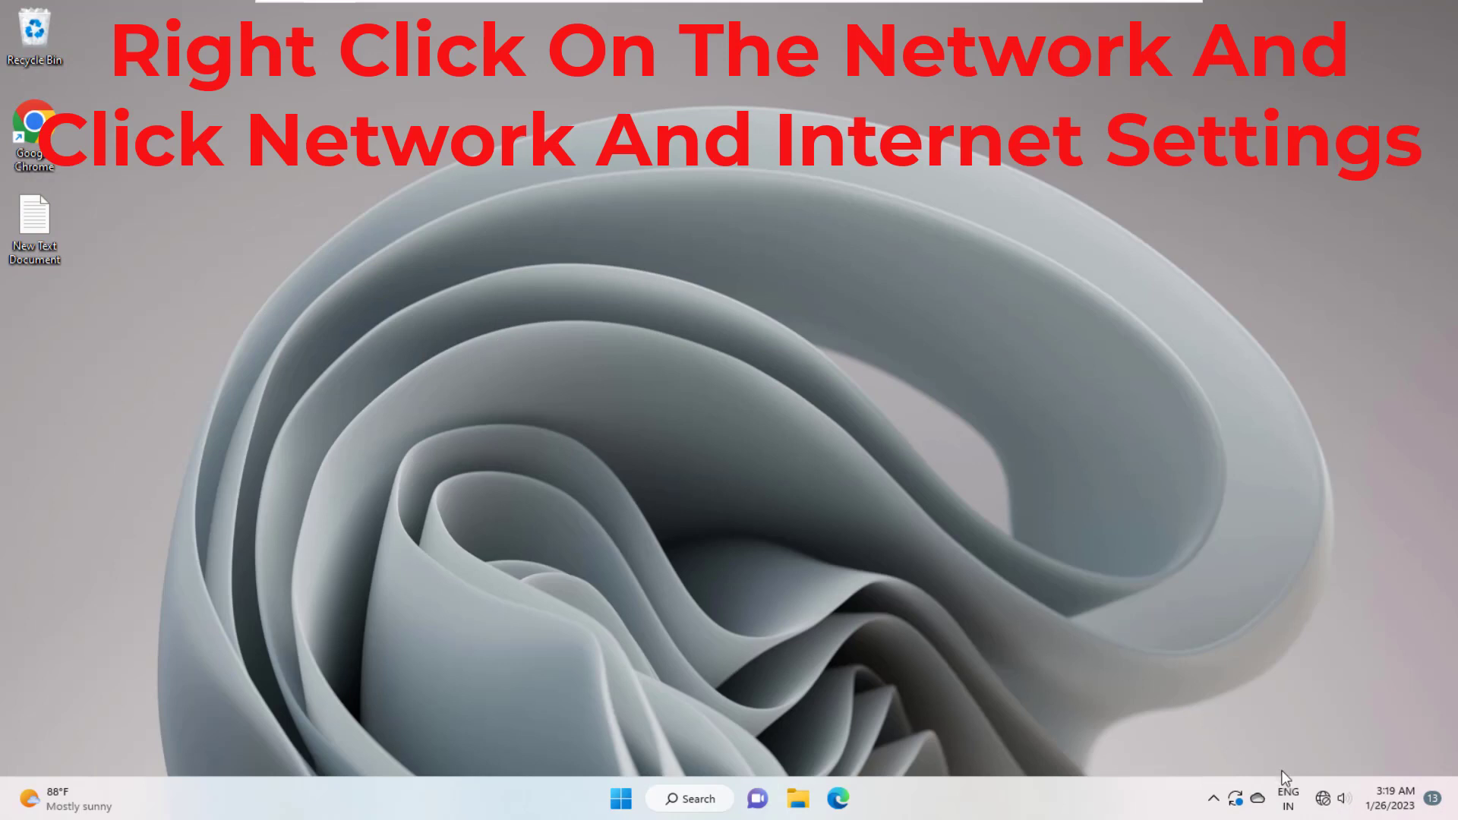
- Run the network troubleshooter on all network adapters from Network and Internet settings, try the repairs as an administrator, and close it
right_click(1324, 800)
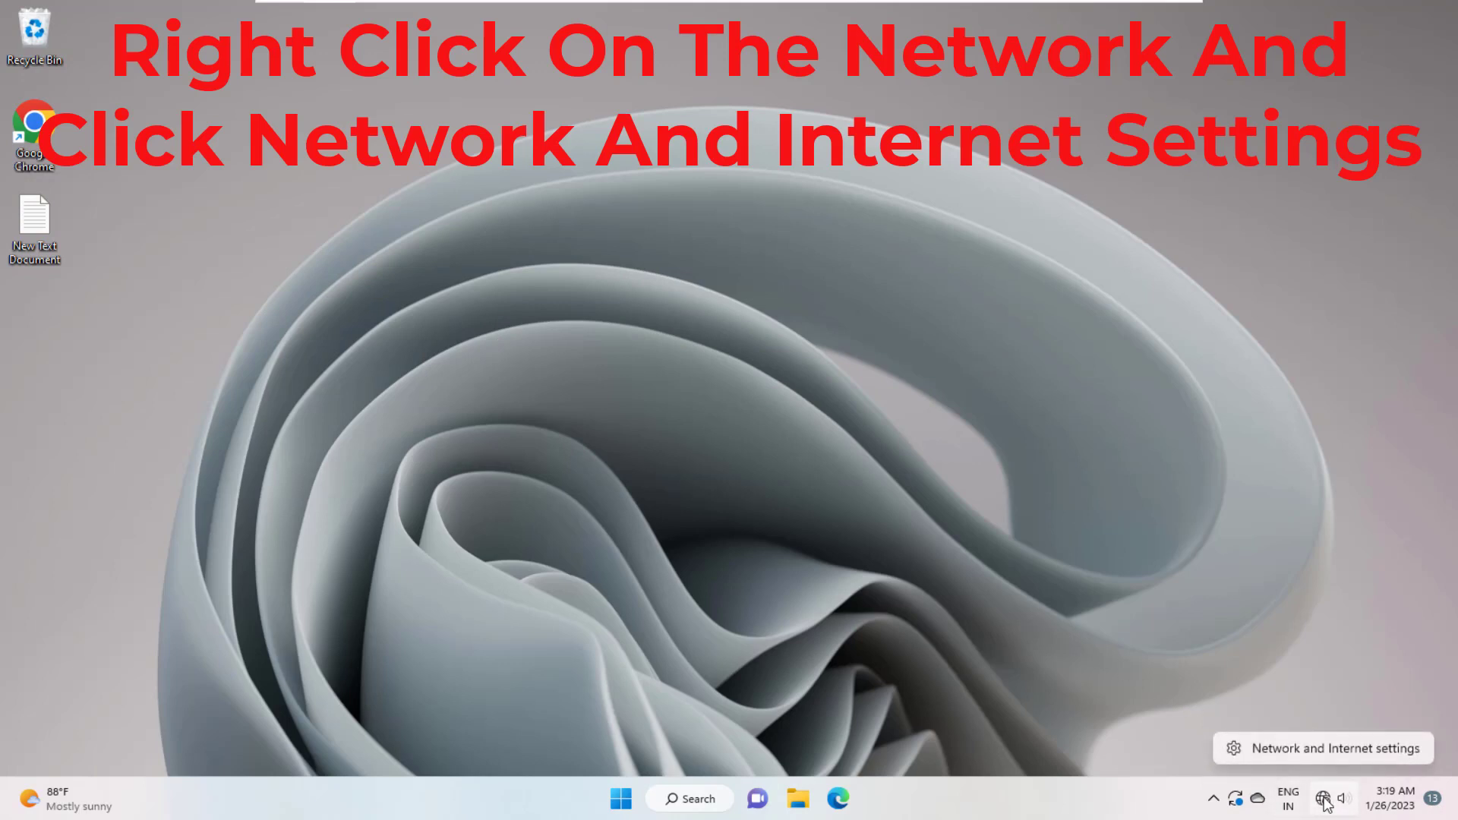
left_click(1325, 750)
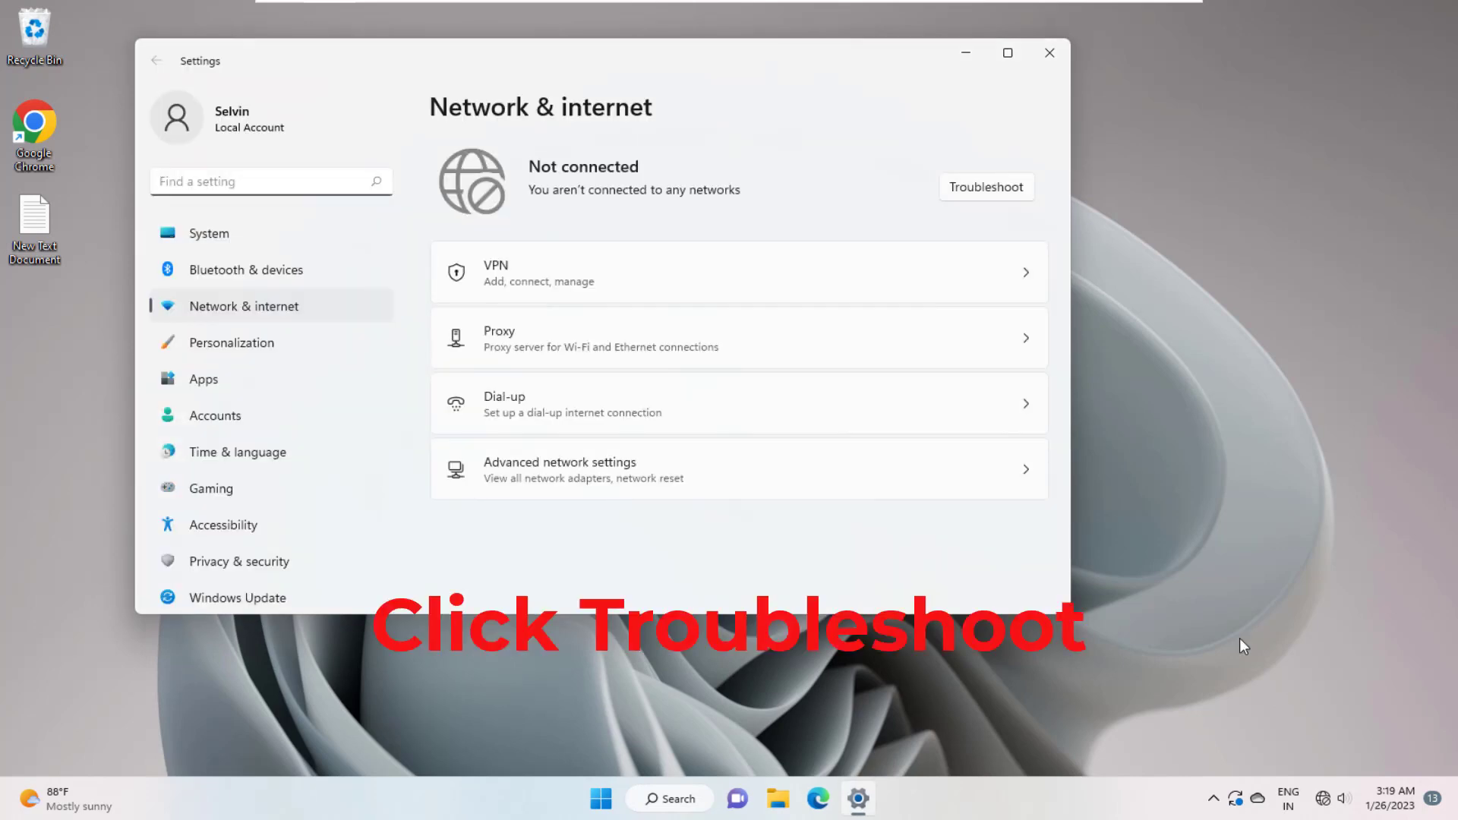
left_click(984, 190)
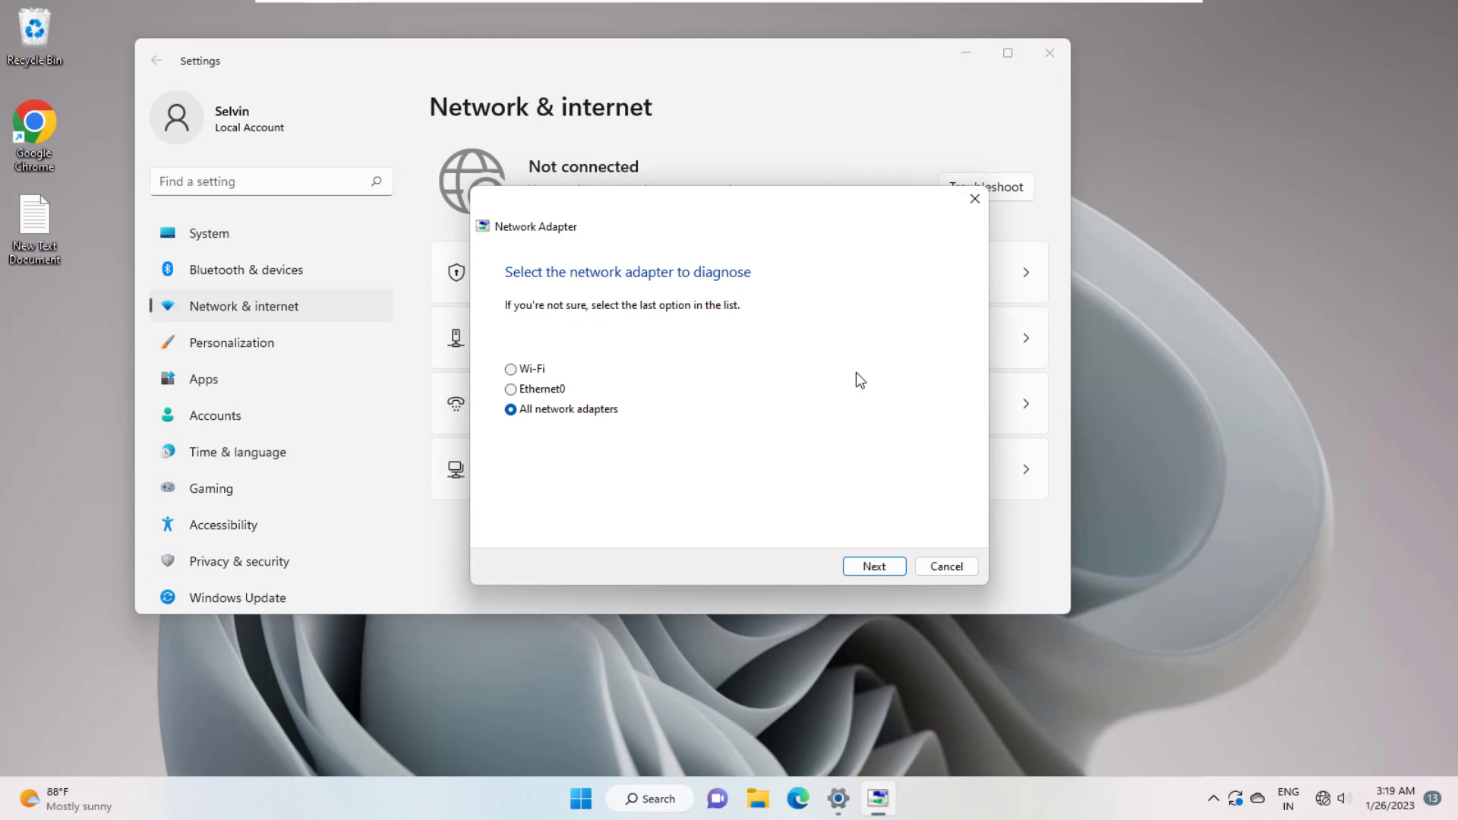
left_click(878, 567)
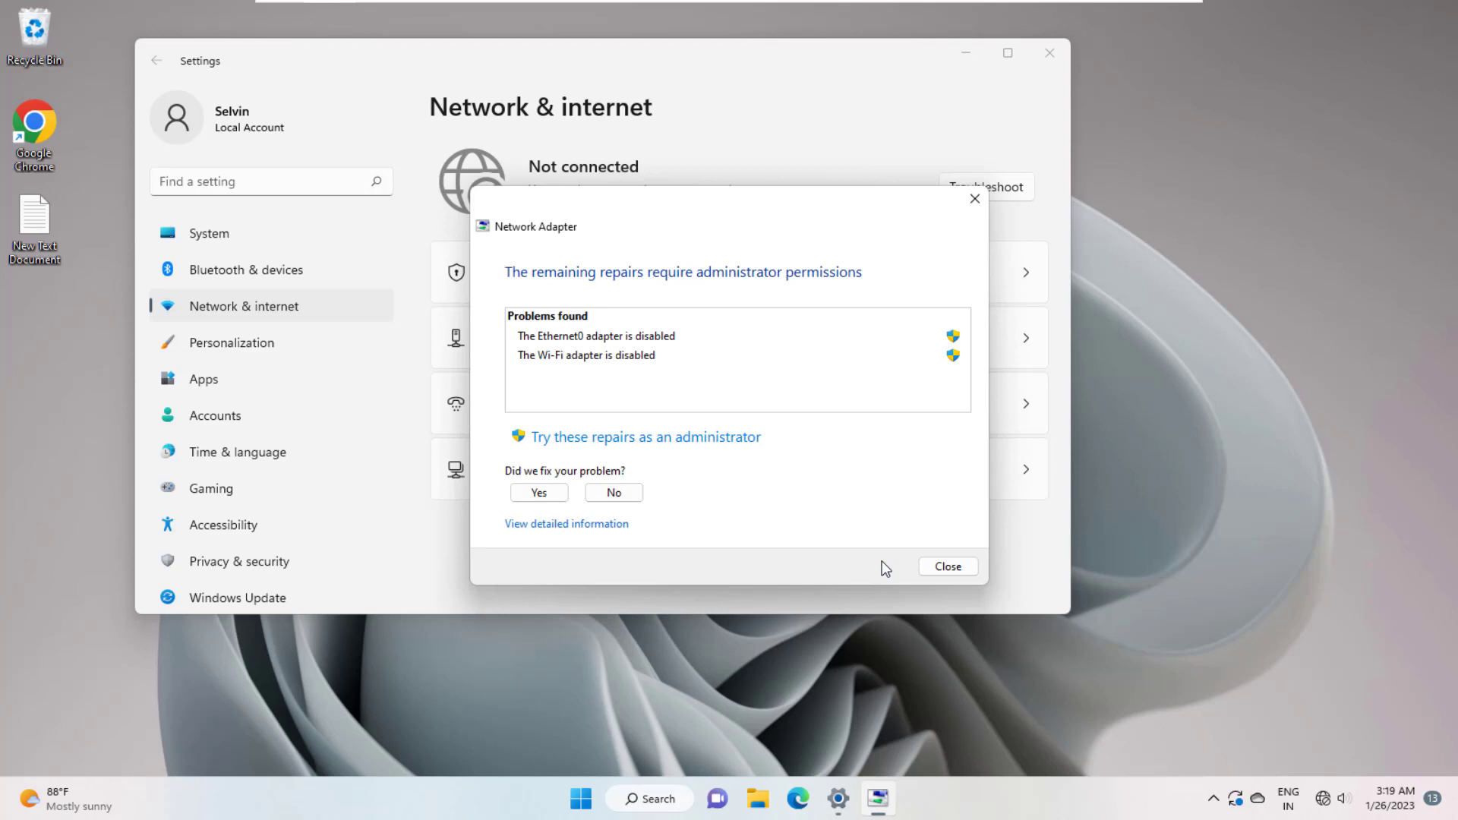
left_click(670, 444)
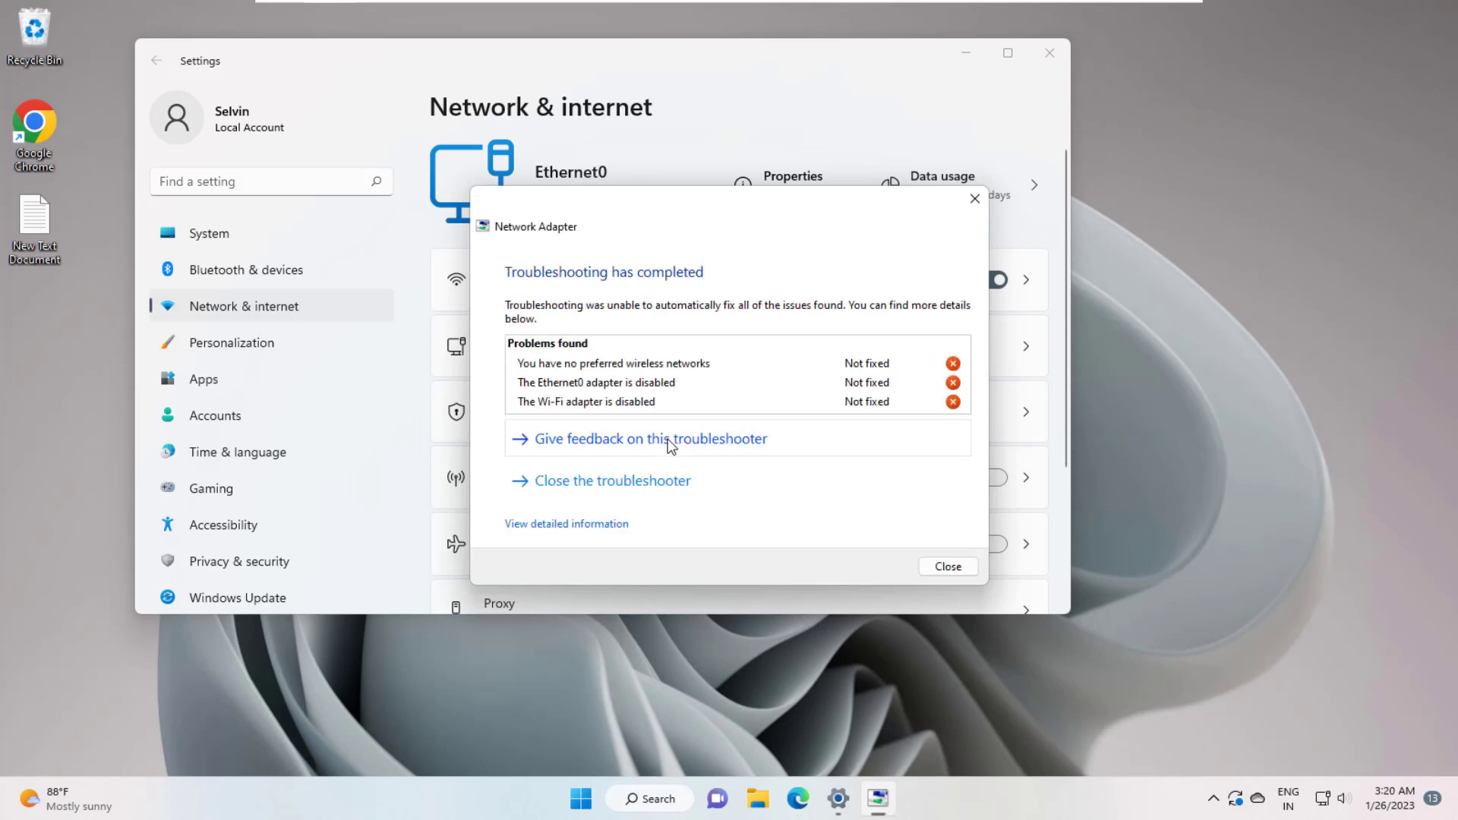
left_click(935, 568)
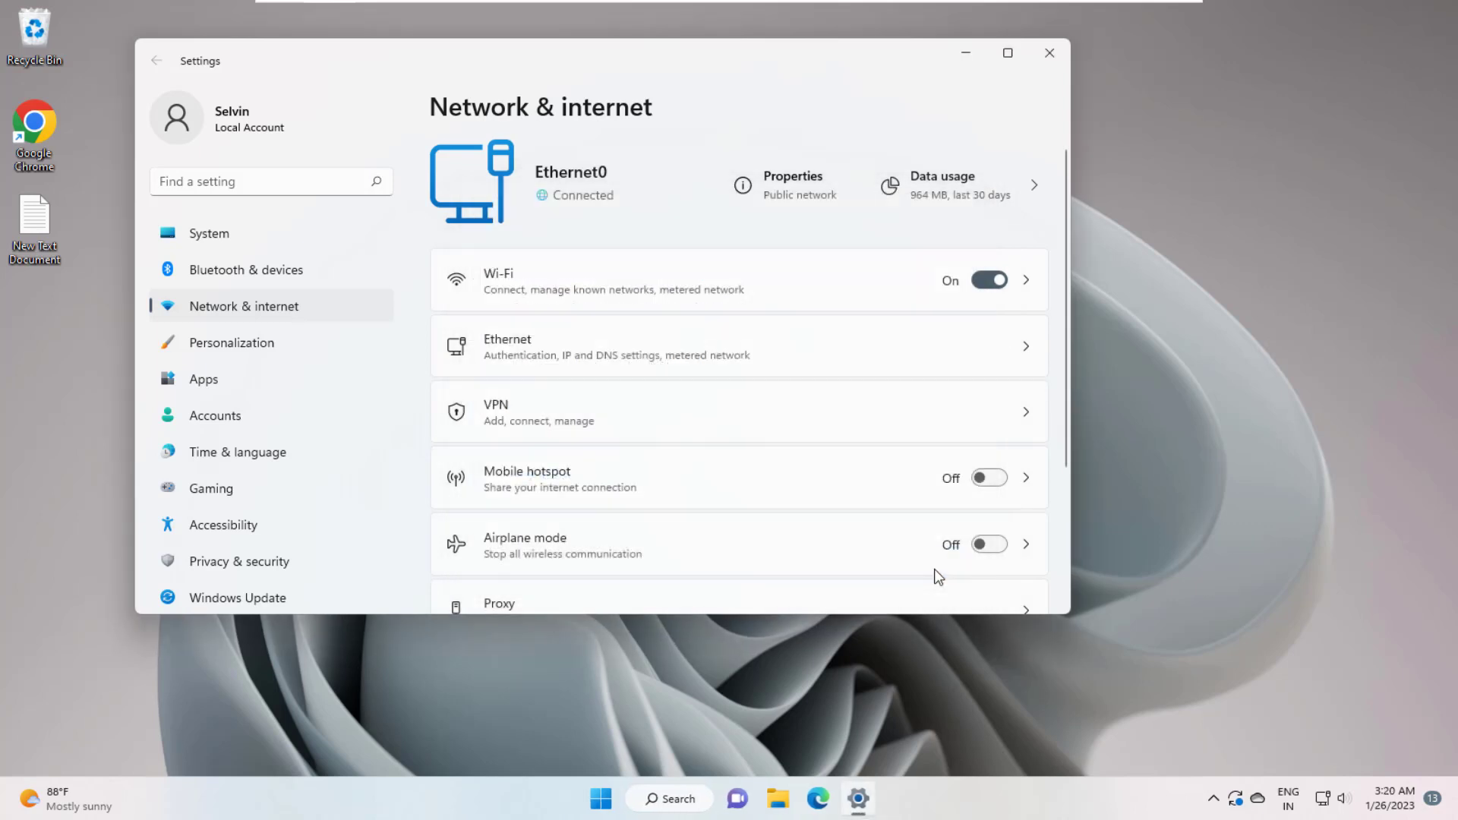
left_click(1051, 53)
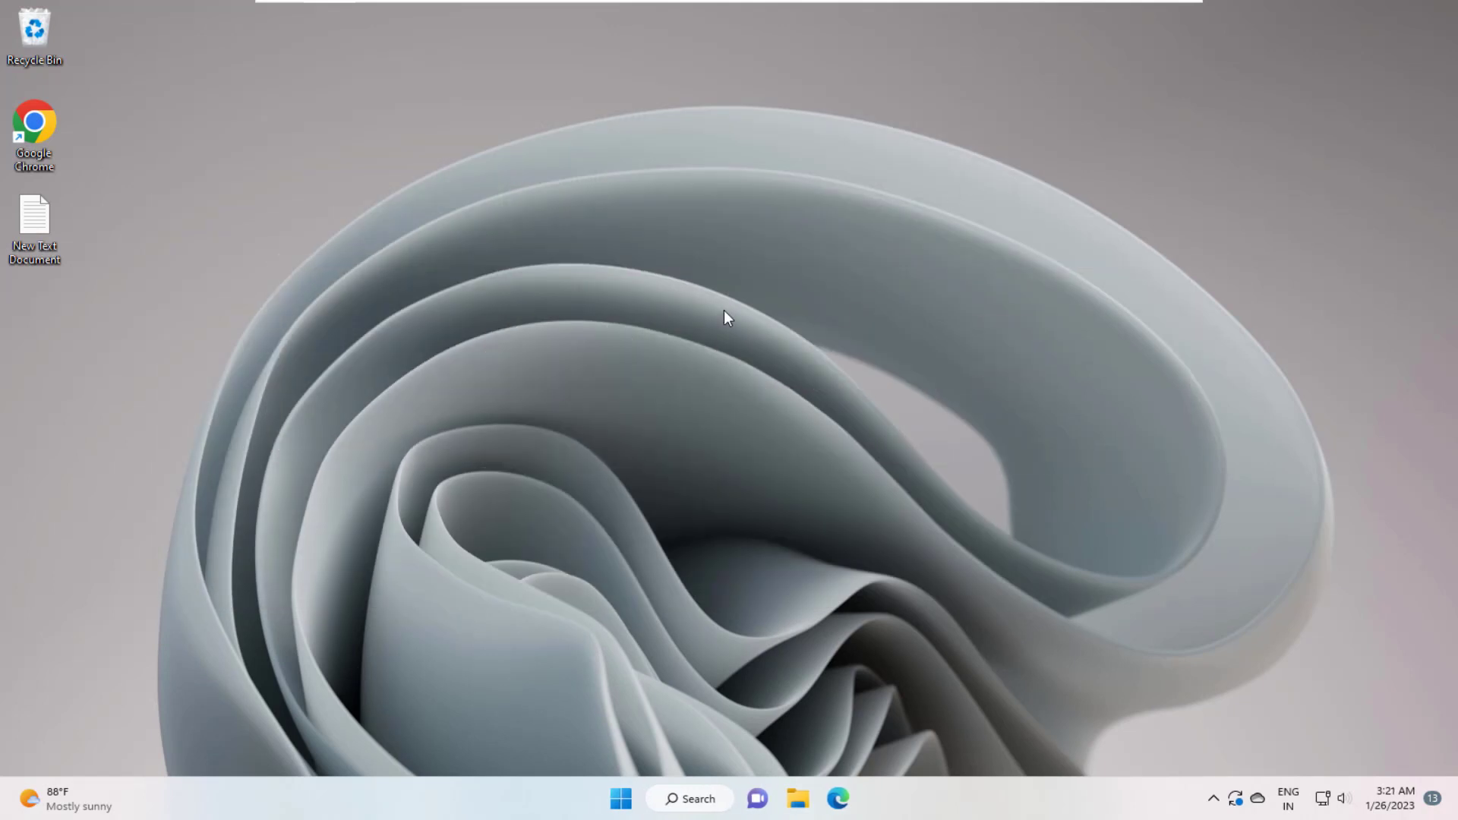
- Open the advanced network settings in the Windows Settings app
left_click(621, 800)
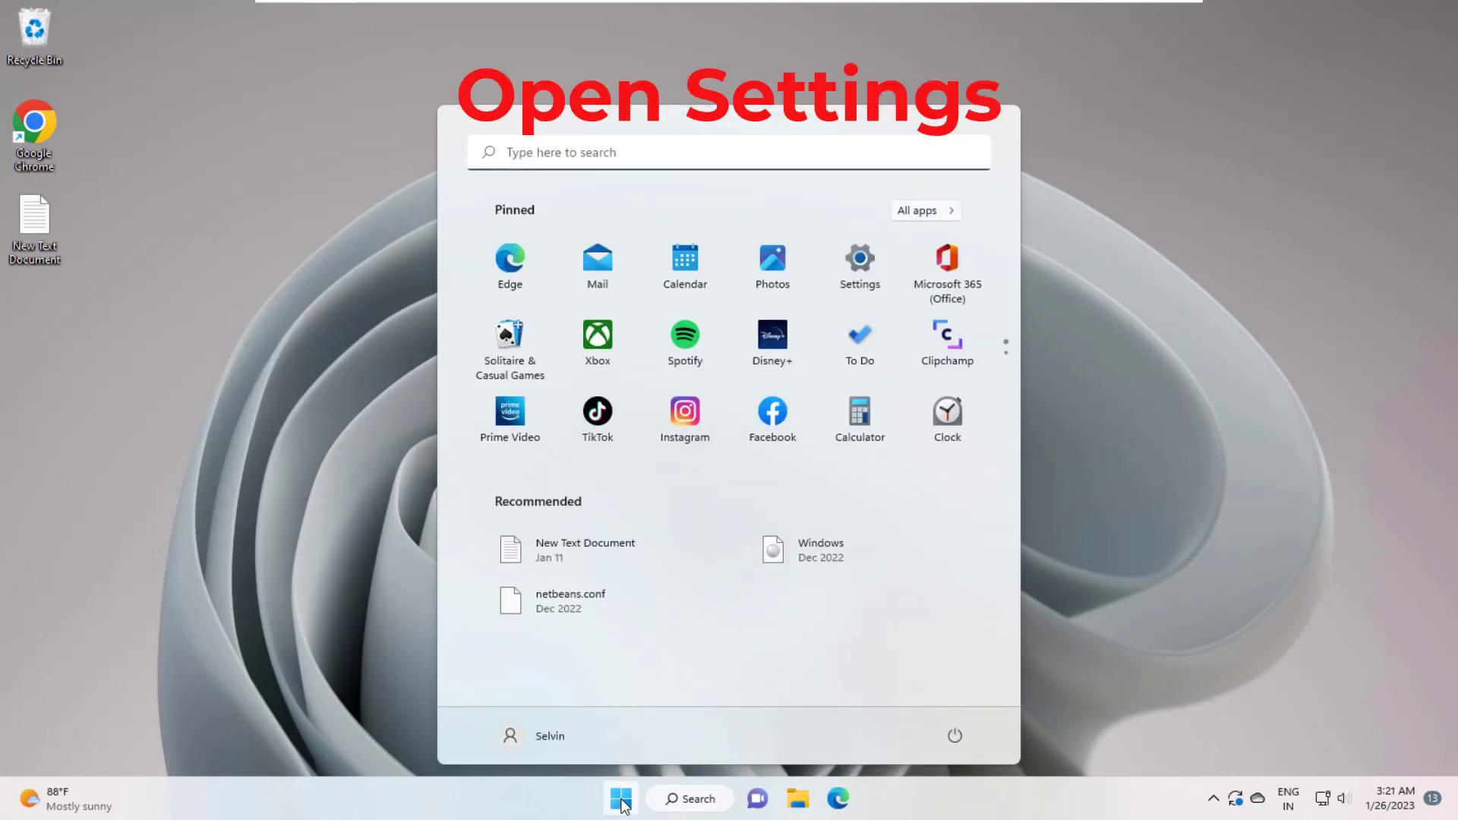
left_click(864, 269)
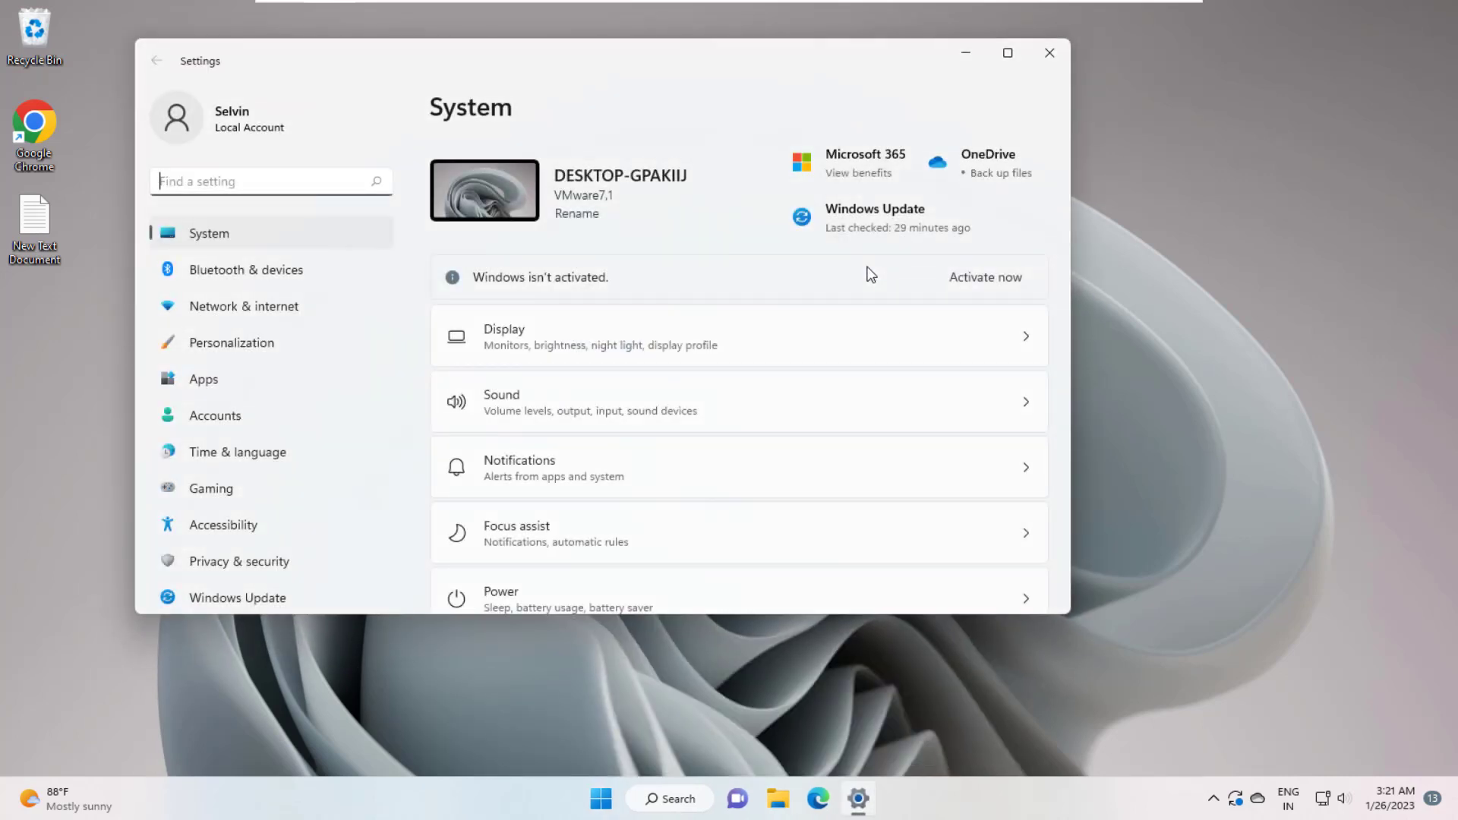
left_click(290, 307)
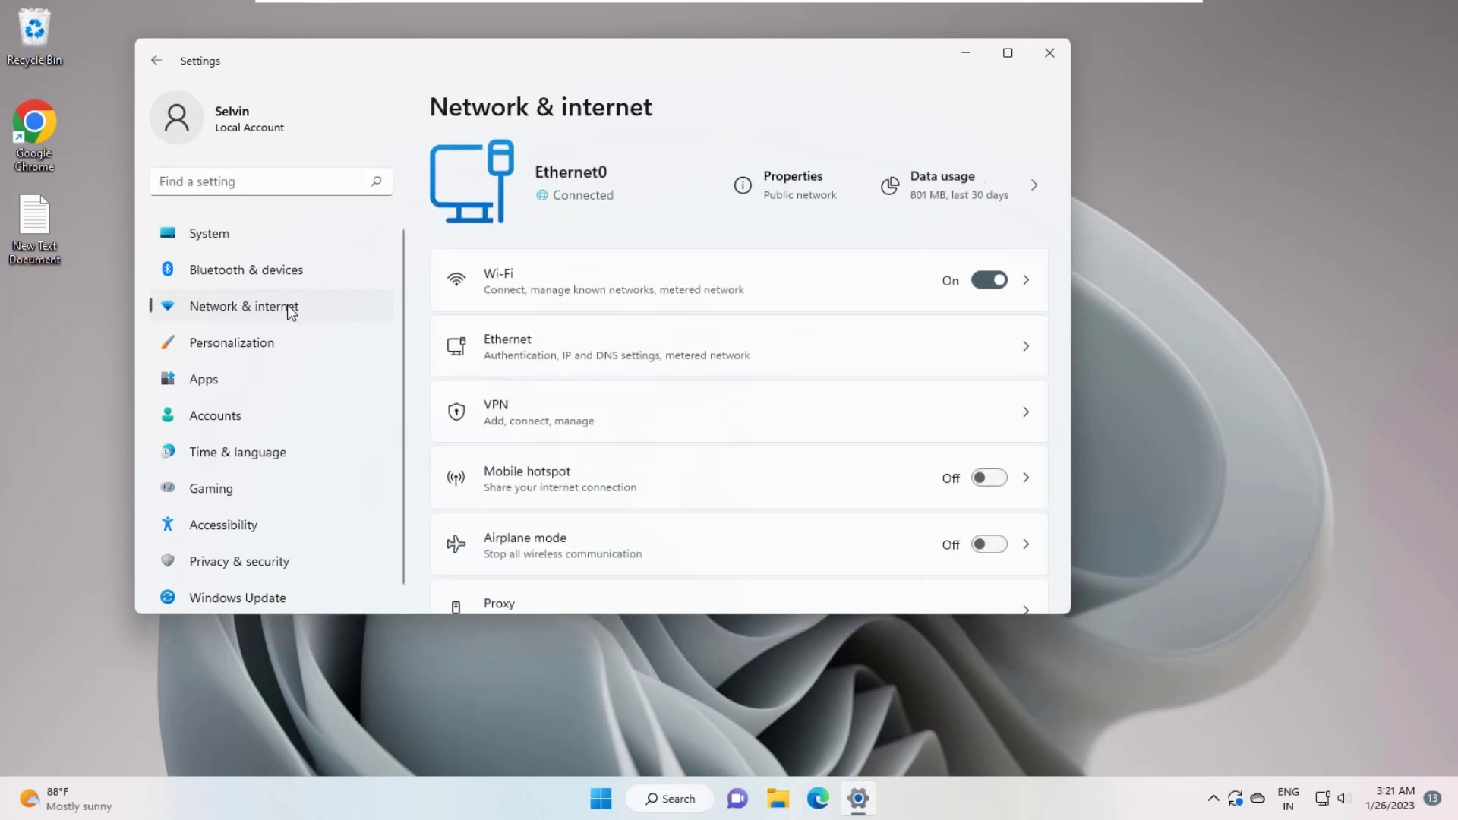
scroll(527, 319, "down", 3)
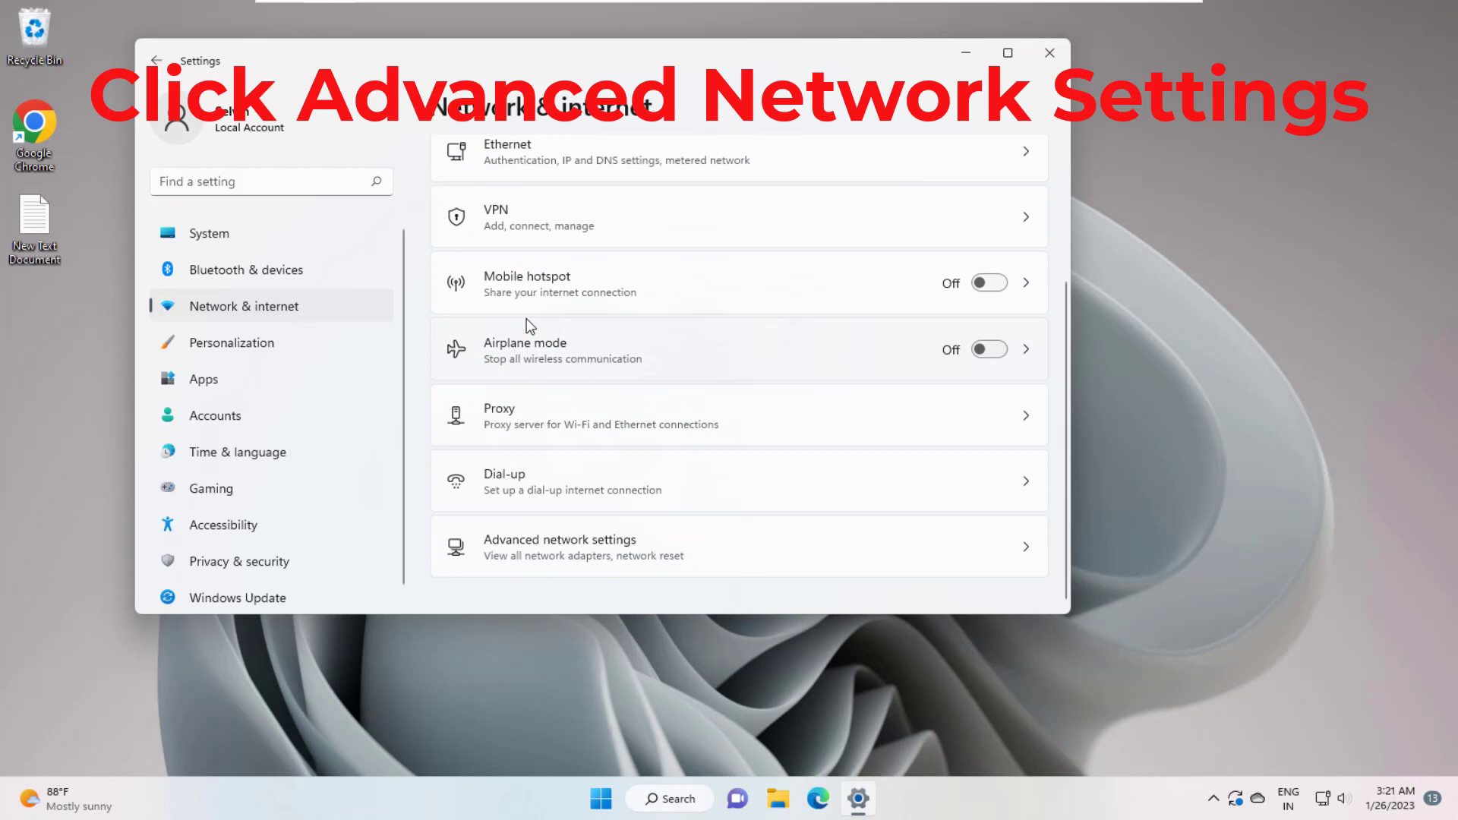
left_click(532, 552)
scroll(534, 553, "down", 3)
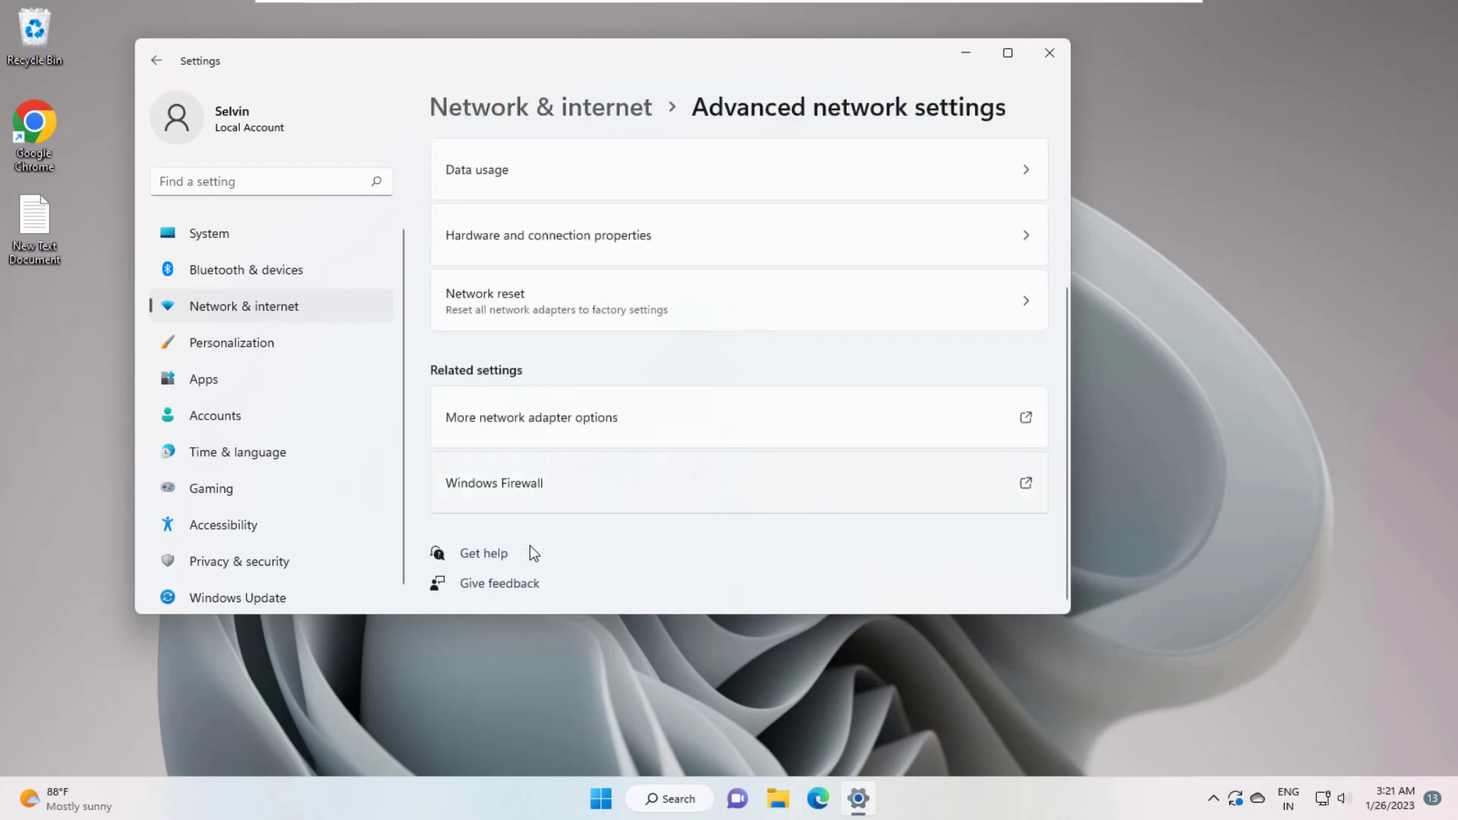
- Reset all network adapters to factory settings with Network reset, dismiss the sign-out notice, and close Settings
left_click(507, 300)
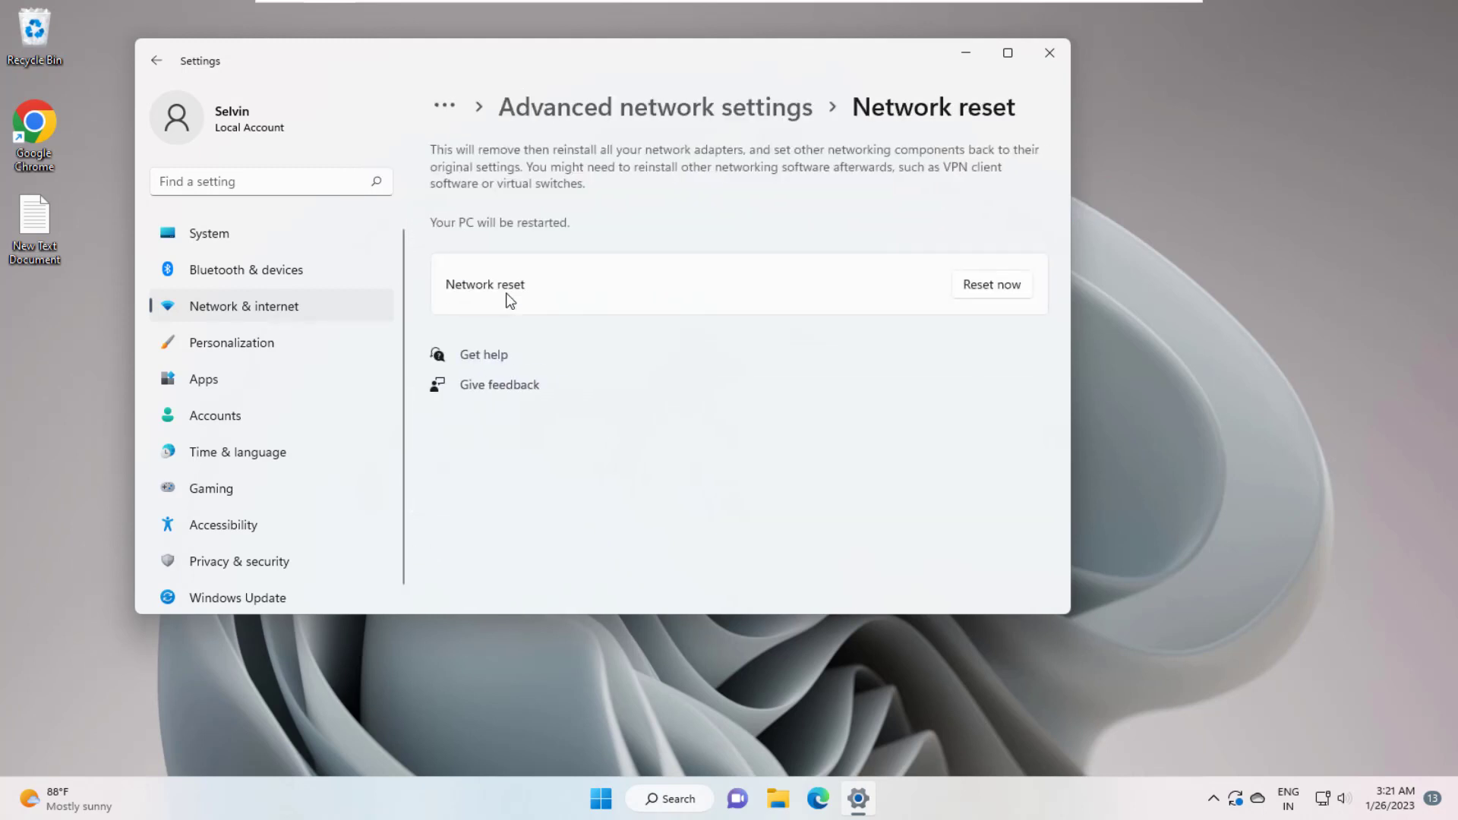
left_click(978, 286)
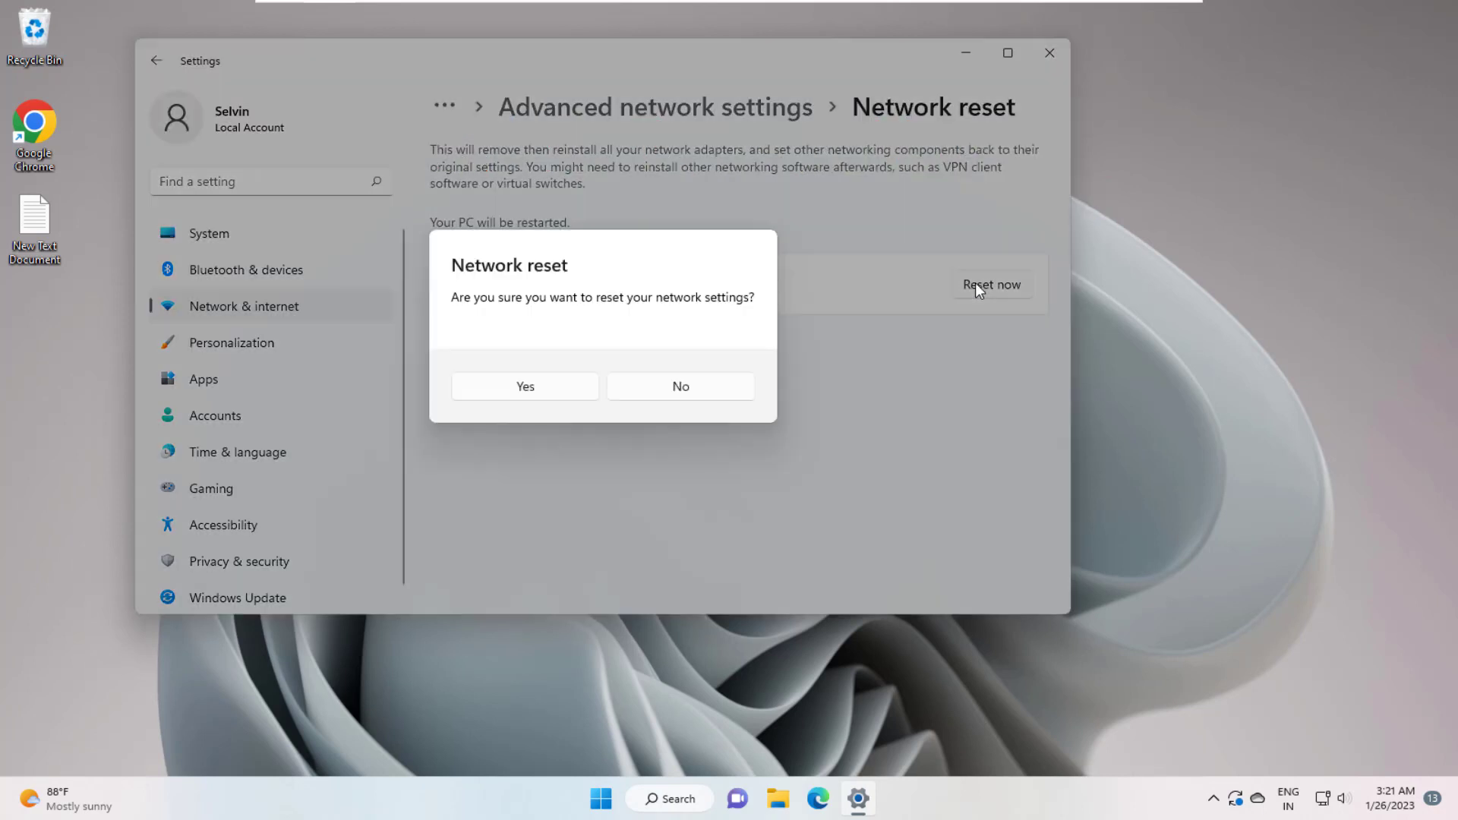
left_click(567, 387)
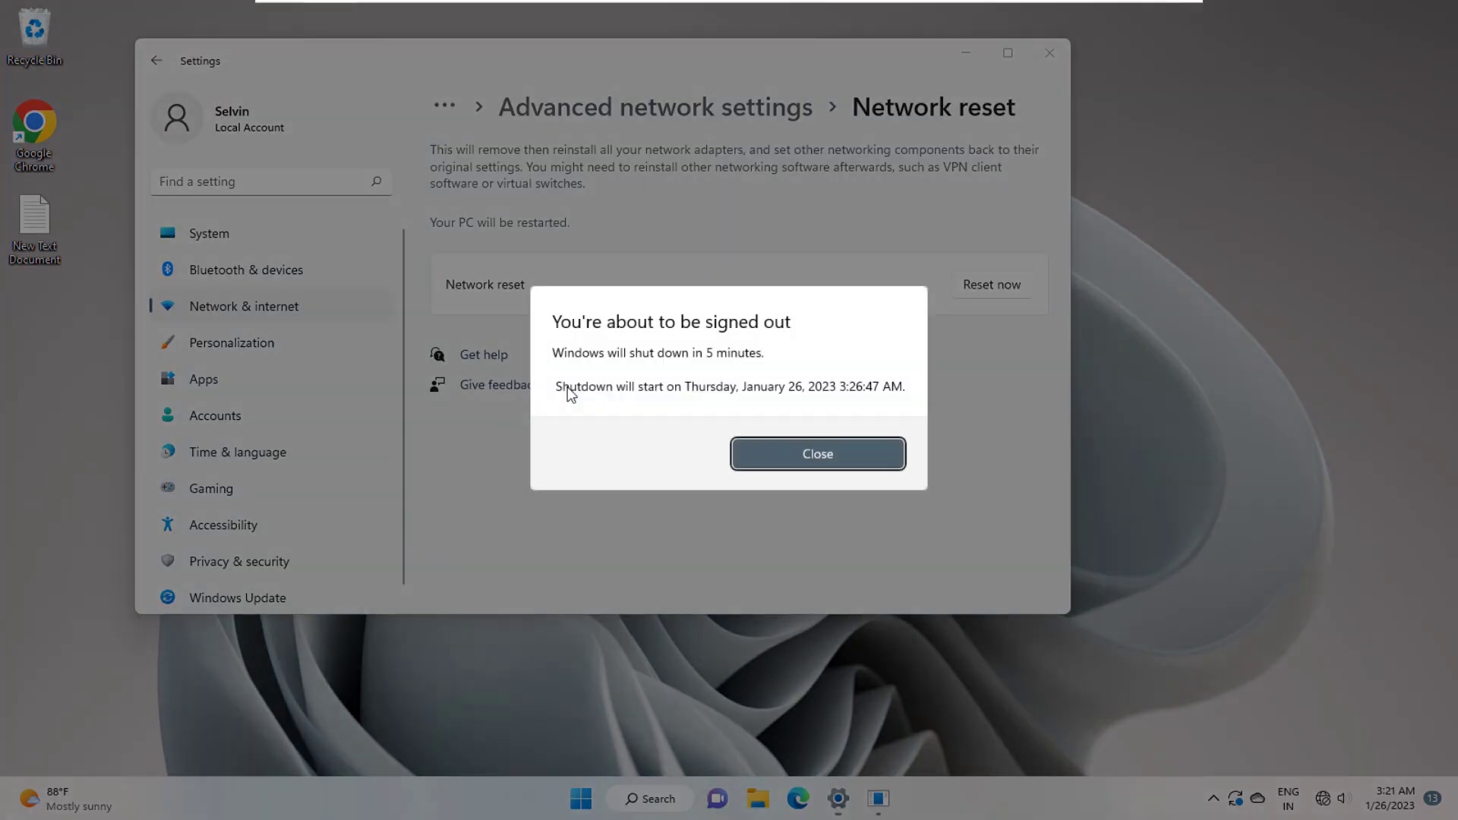
left_click(823, 451)
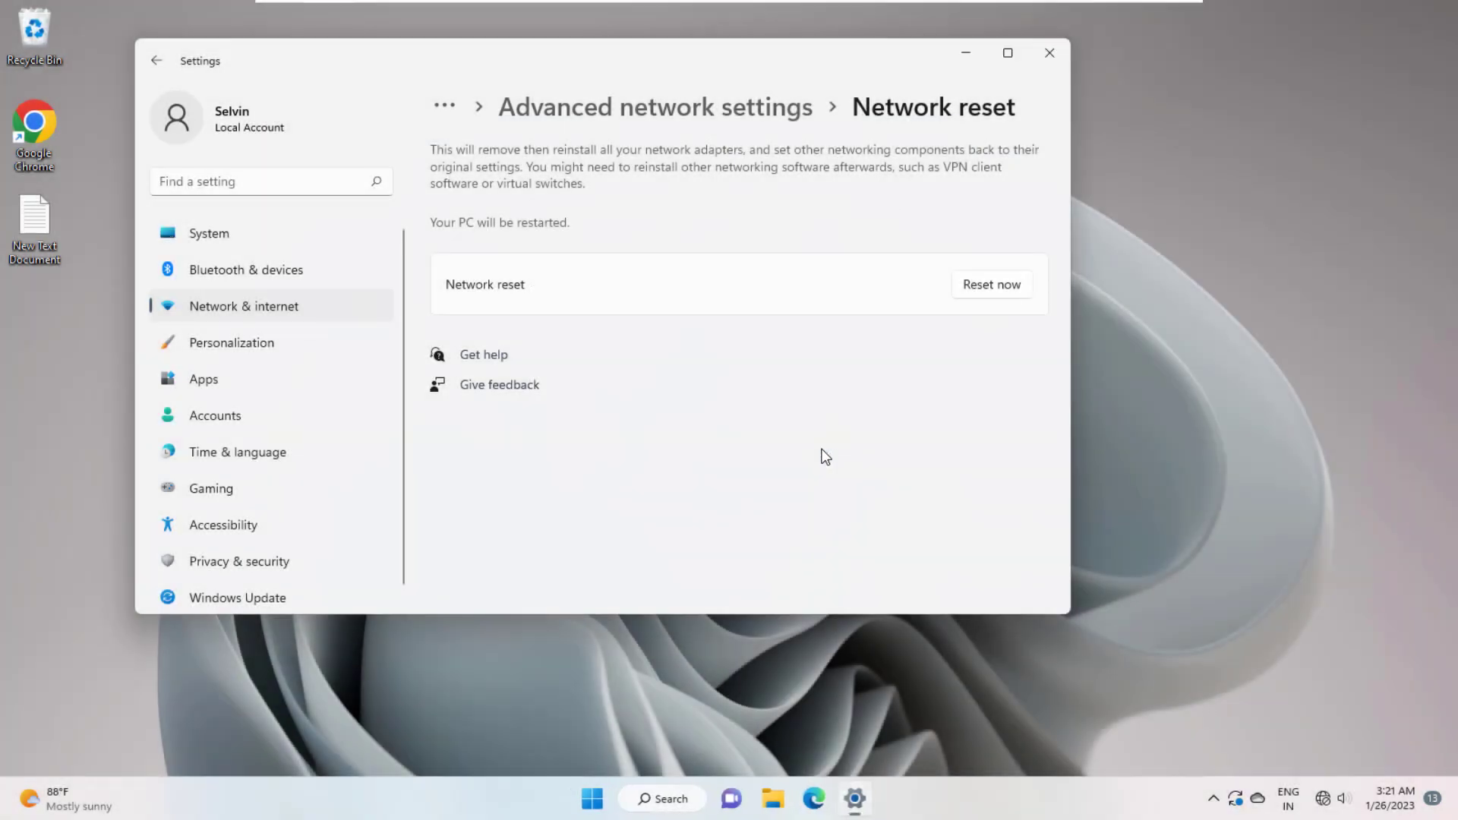
left_click(1048, 52)
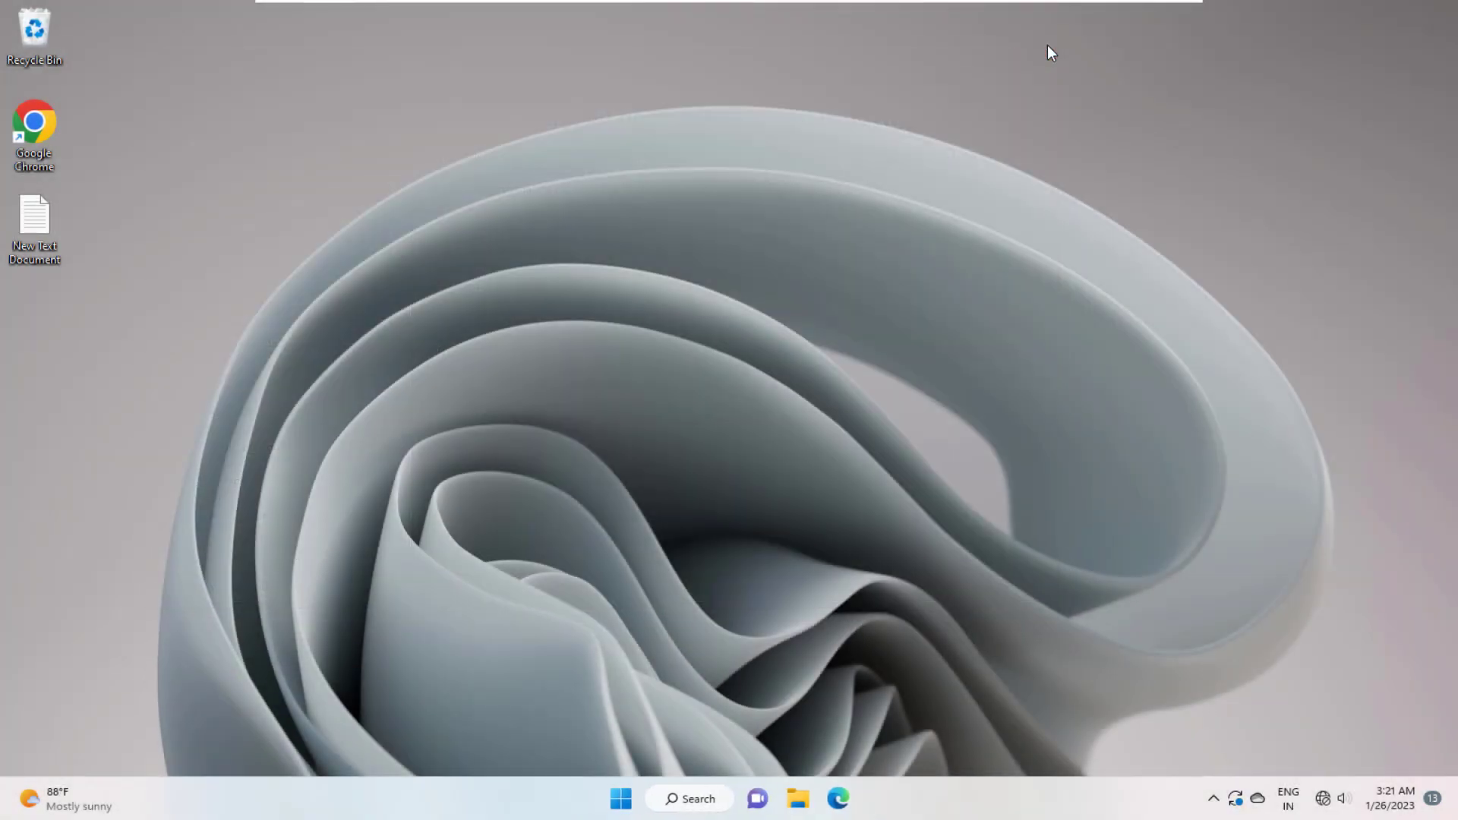
- Restart the PC
left_click(621, 798)
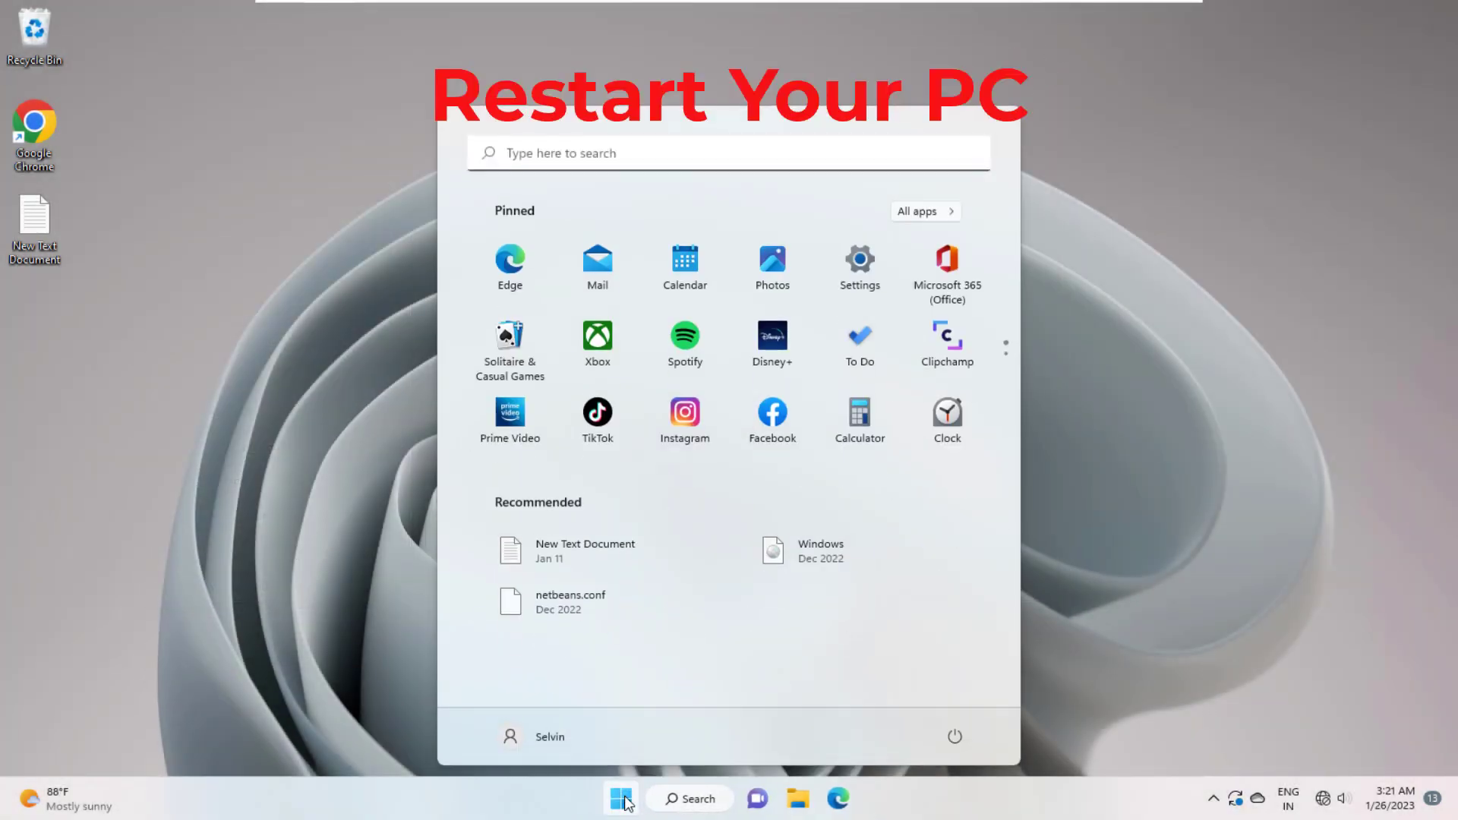
left_click(957, 736)
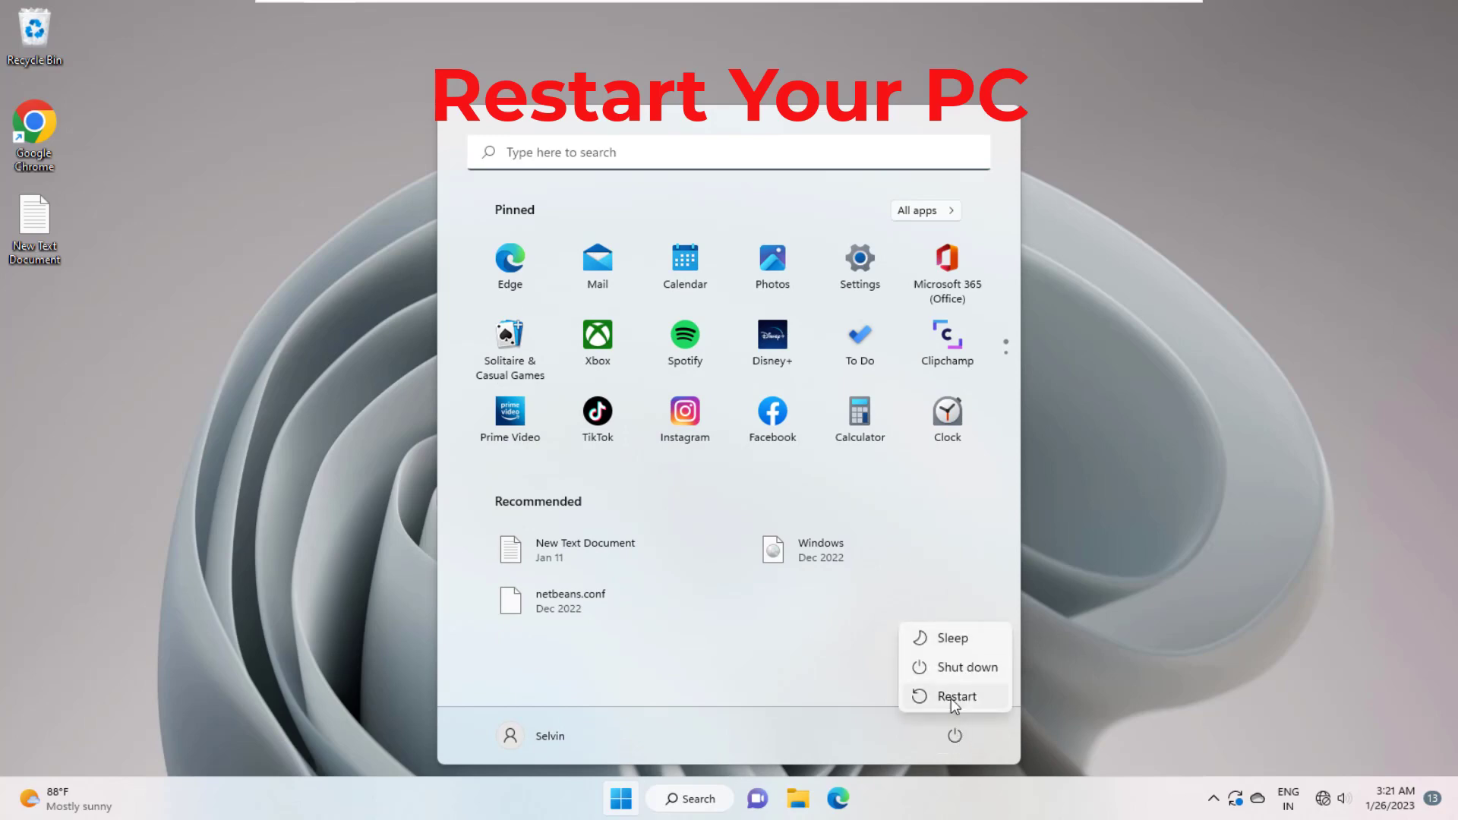
left_click(954, 697)
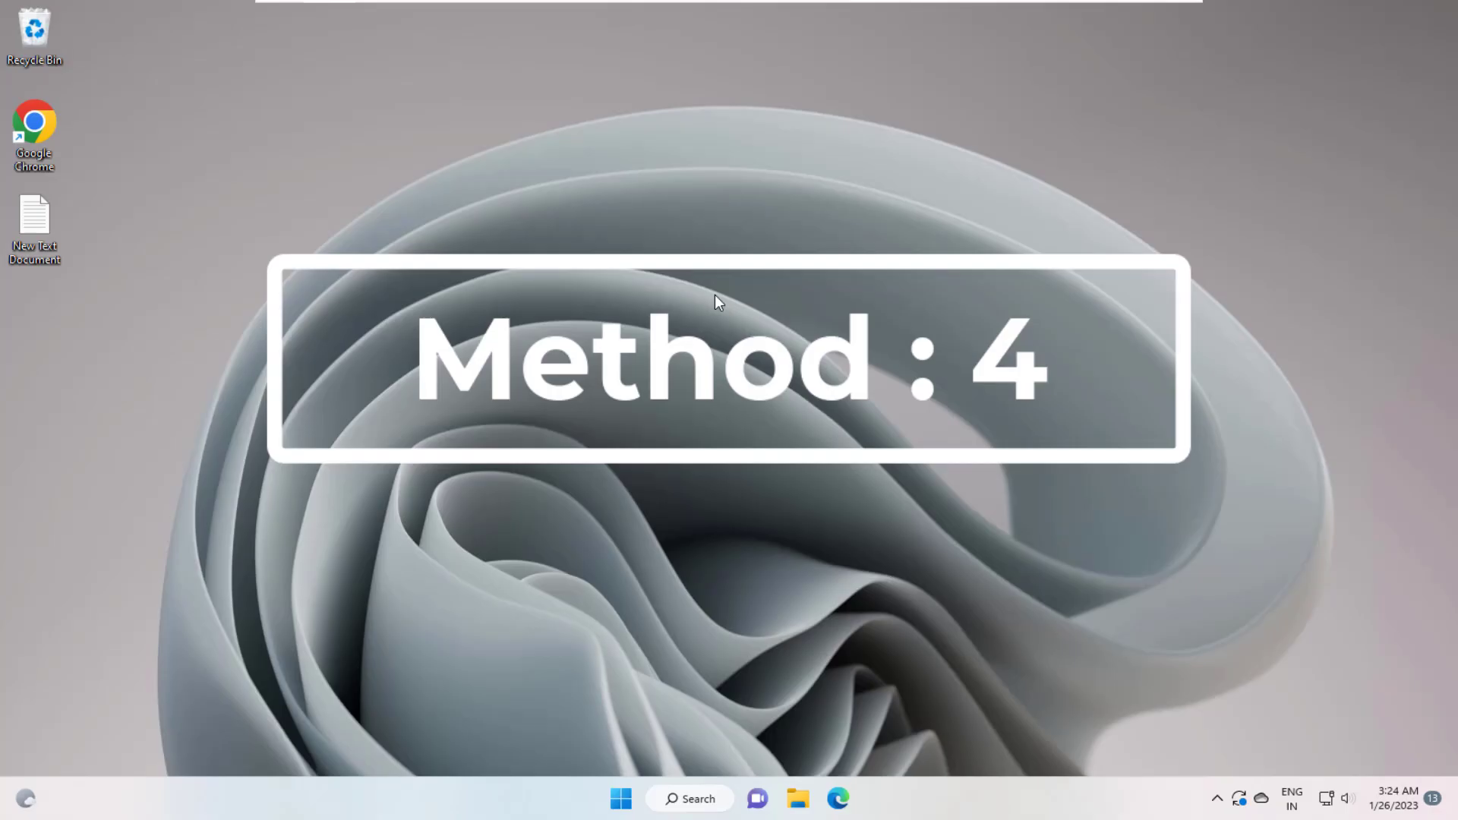
- Search for cmd and run Command Prompt as administrator, allowing it to make changes to the device
left_click(668, 796)
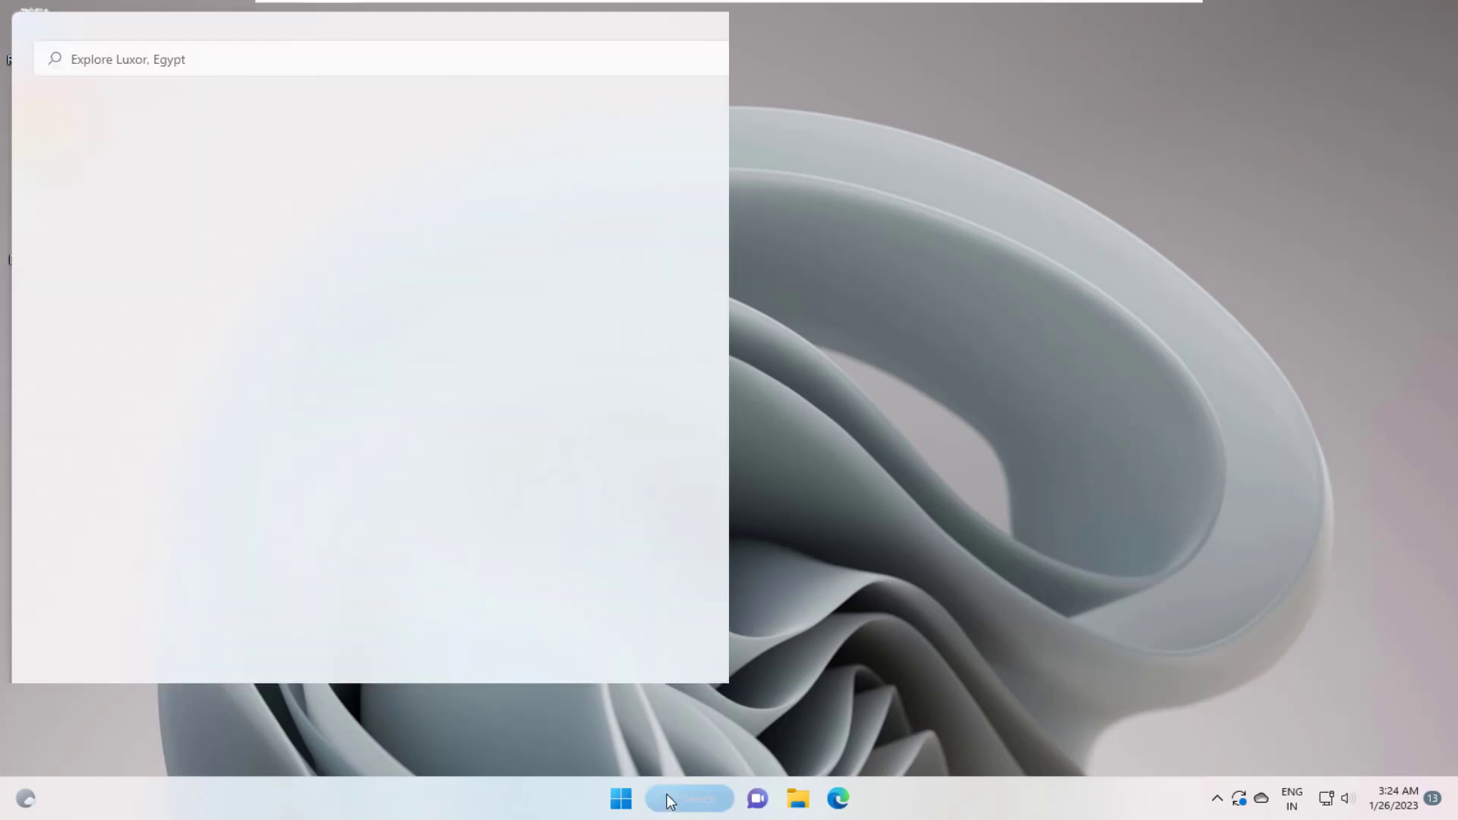
type("cmd")
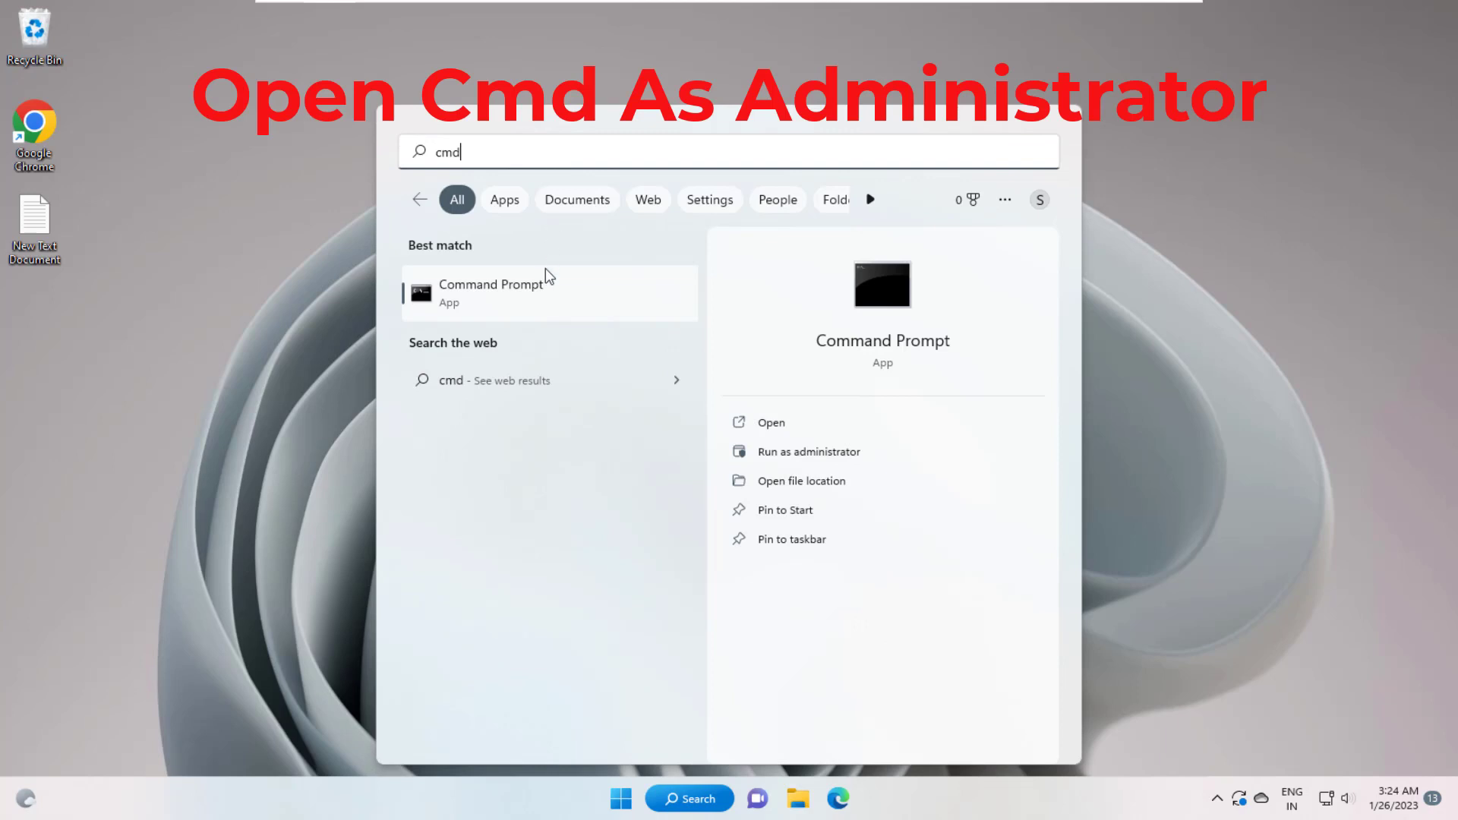
right_click(545, 292)
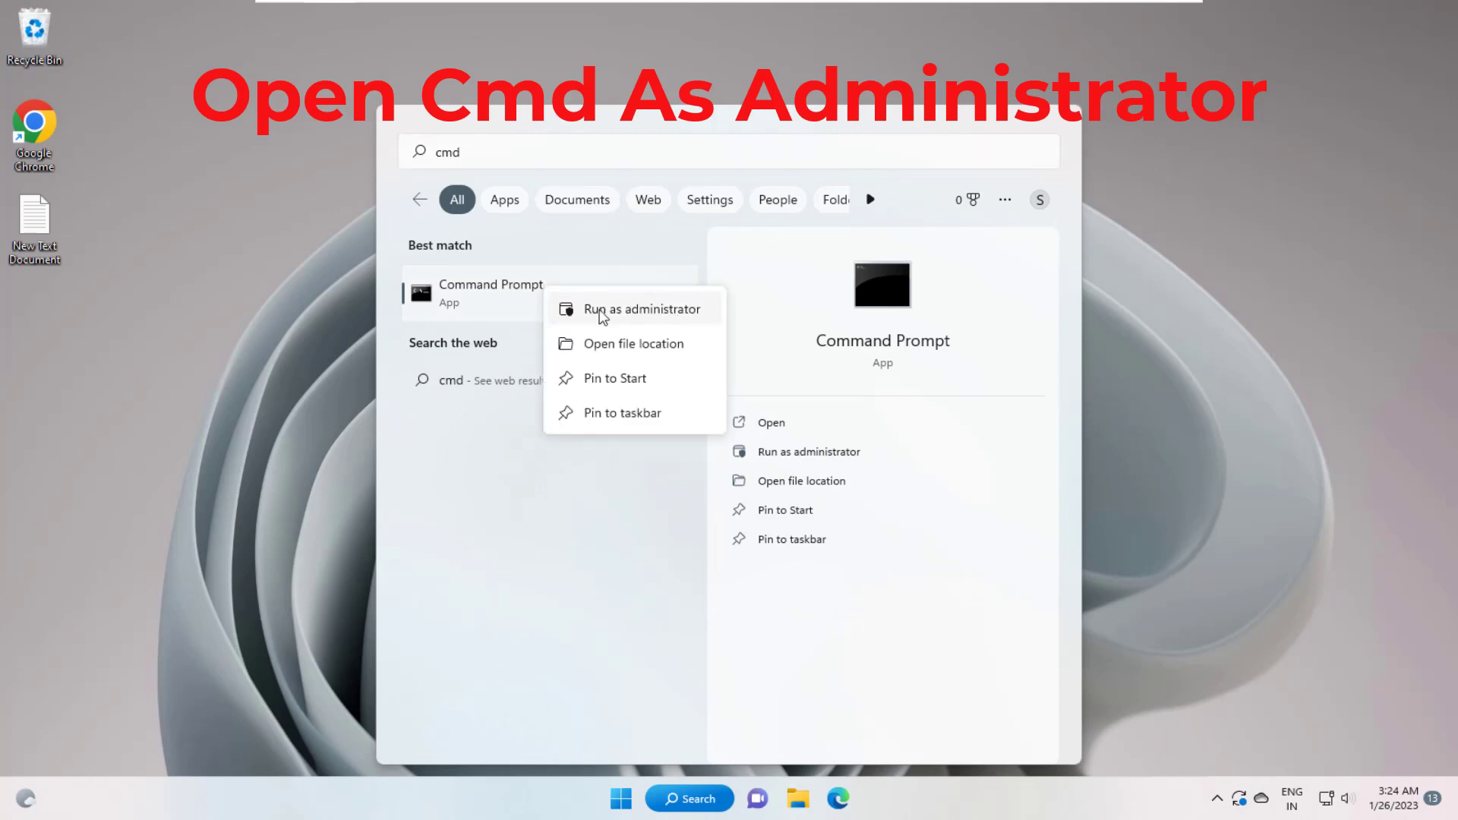
left_click(626, 311)
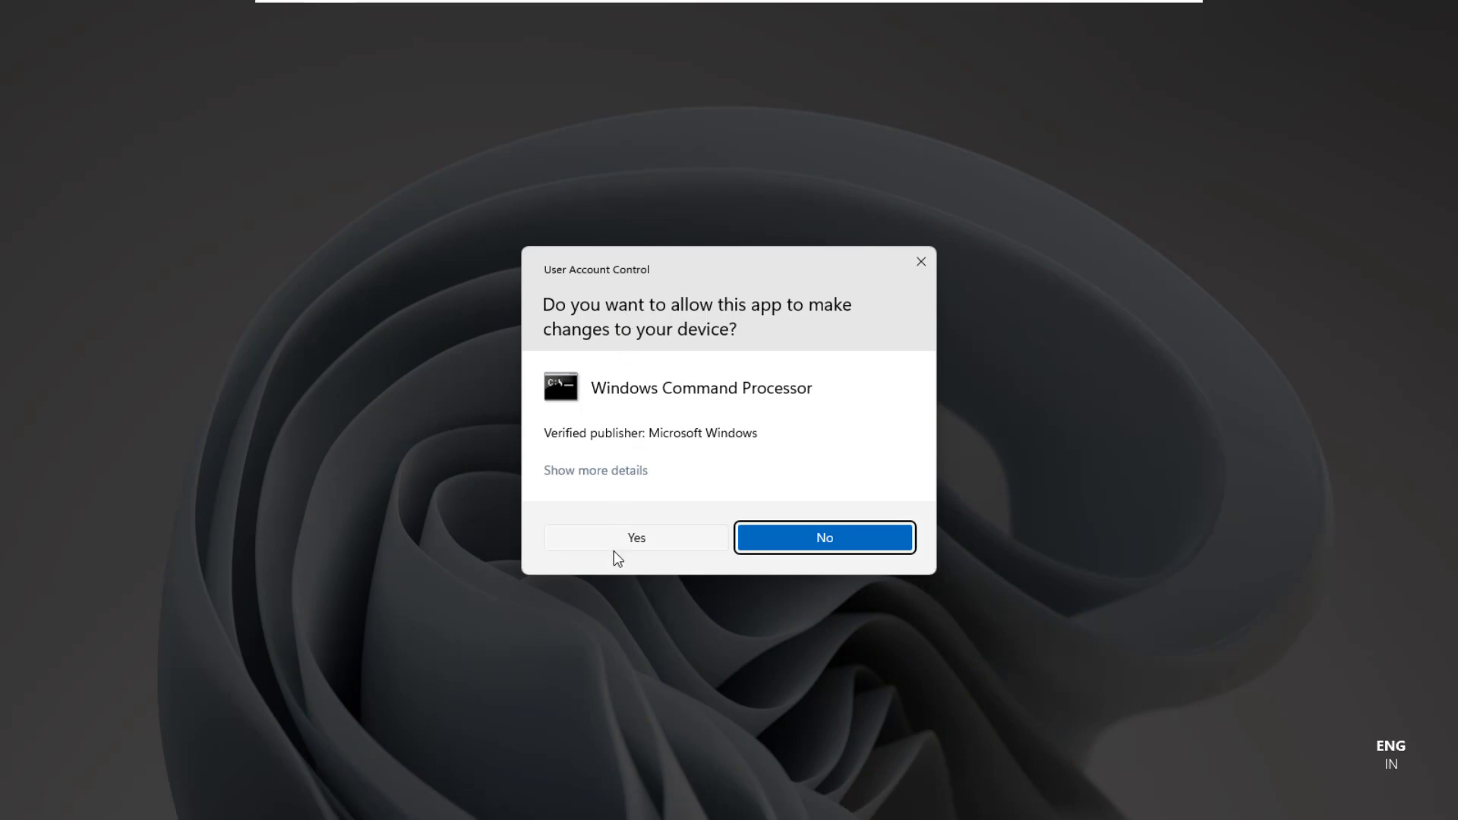
left_click(613, 550)
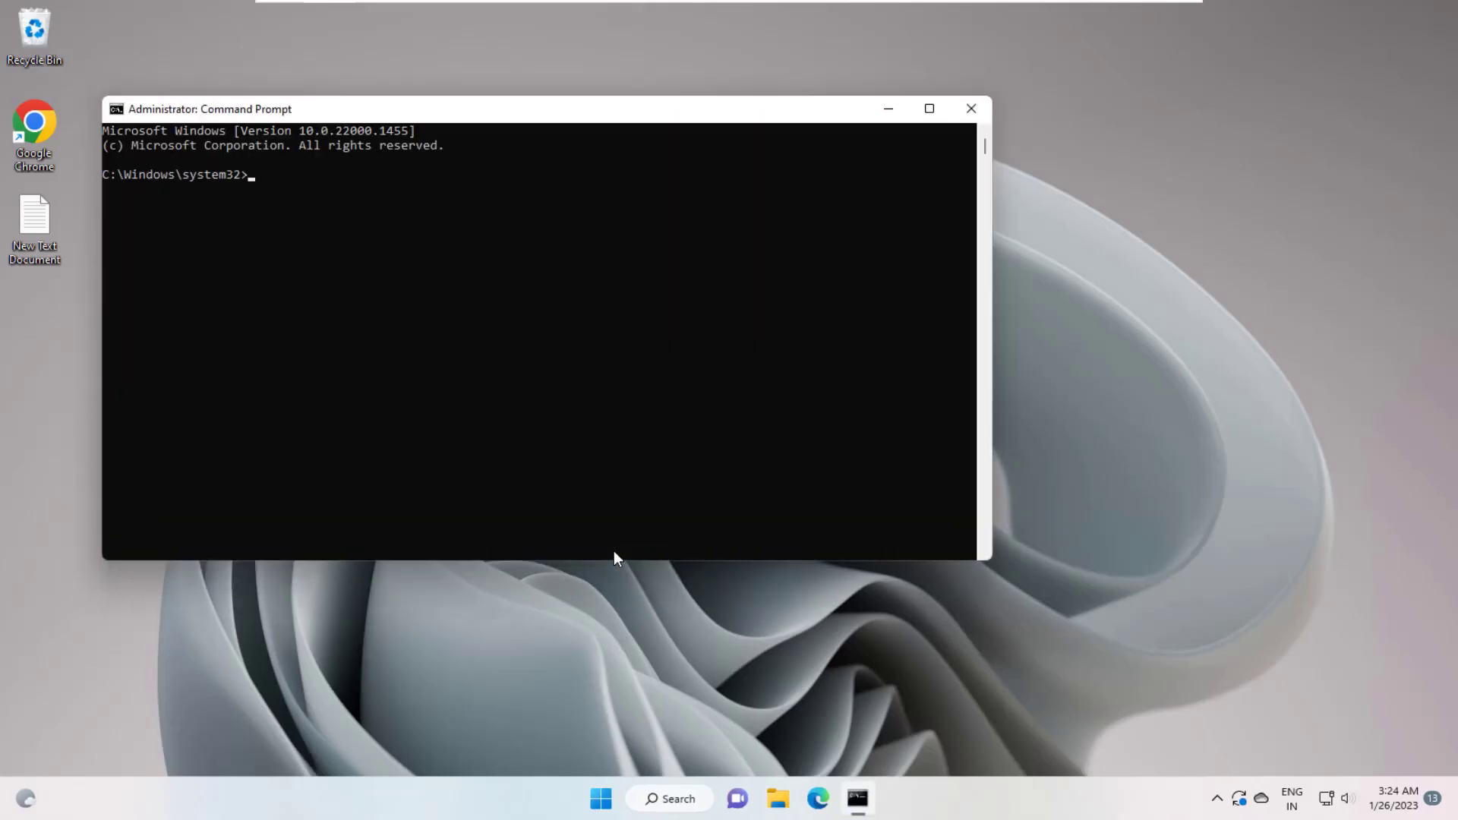
- Run netsh int ip reset and netsh winsock reset in the administrator Command Prompt
type("netsh")
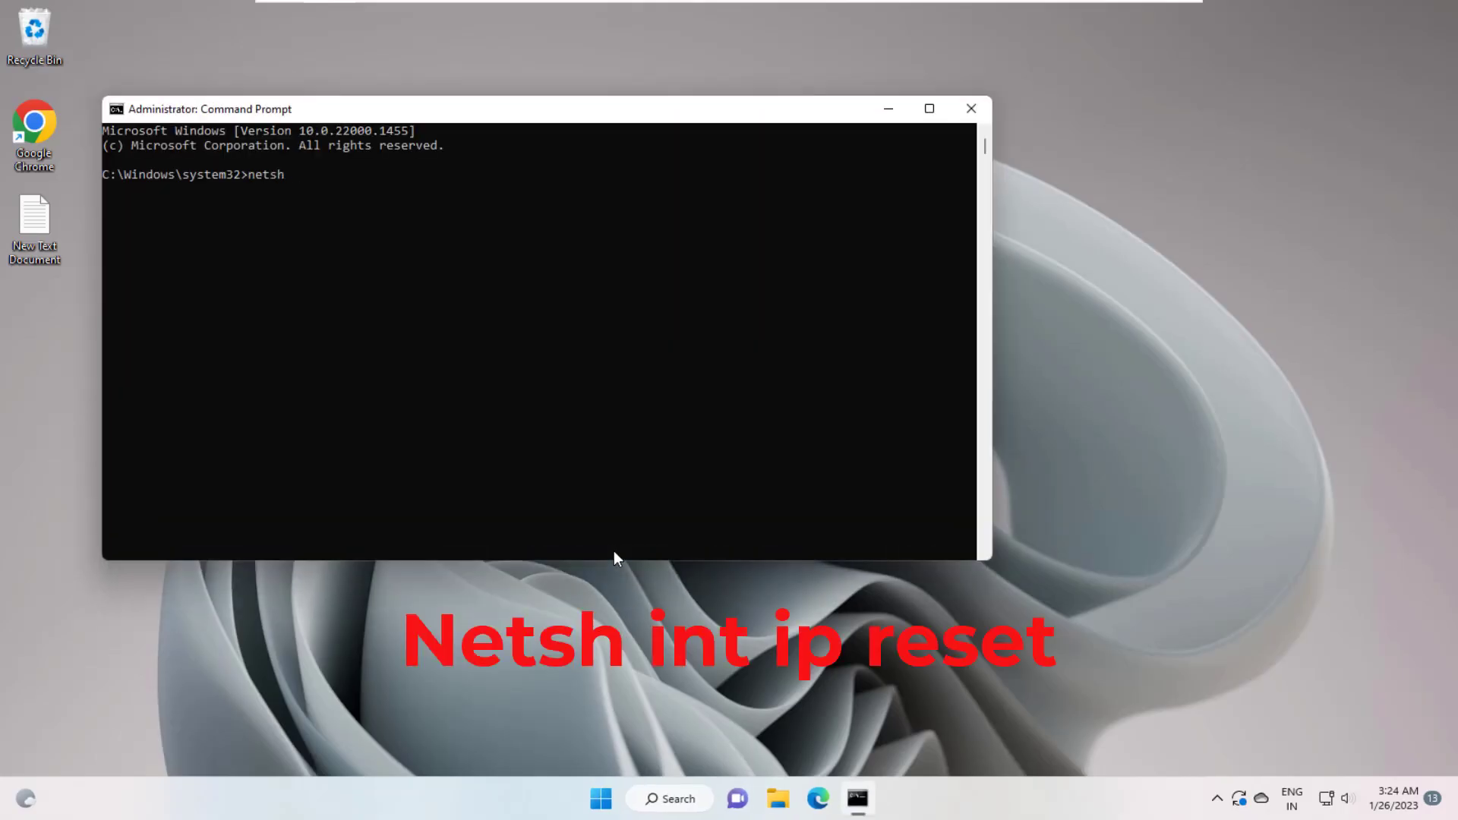
type(" int ip reset")
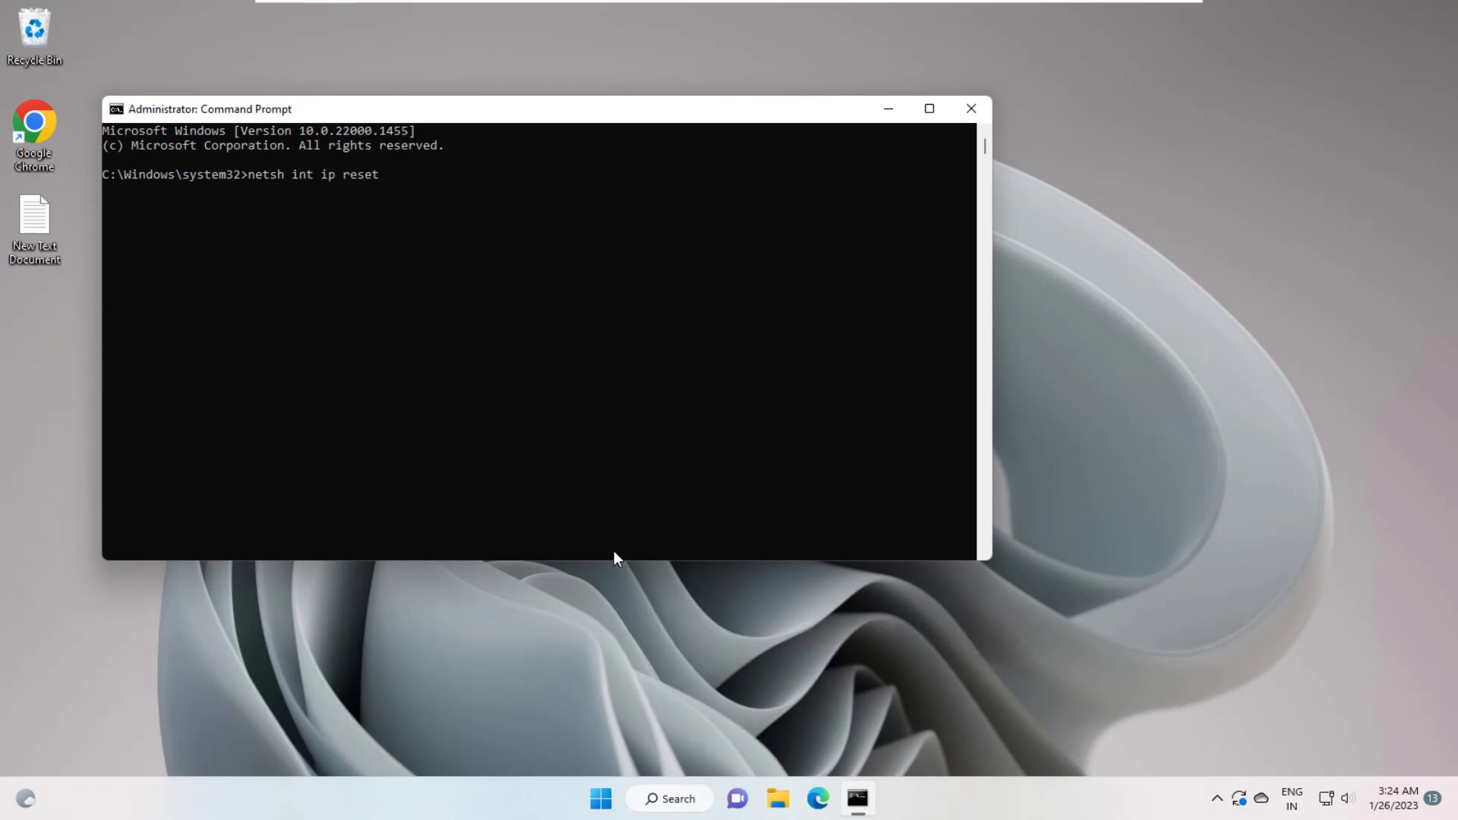
key("Return")
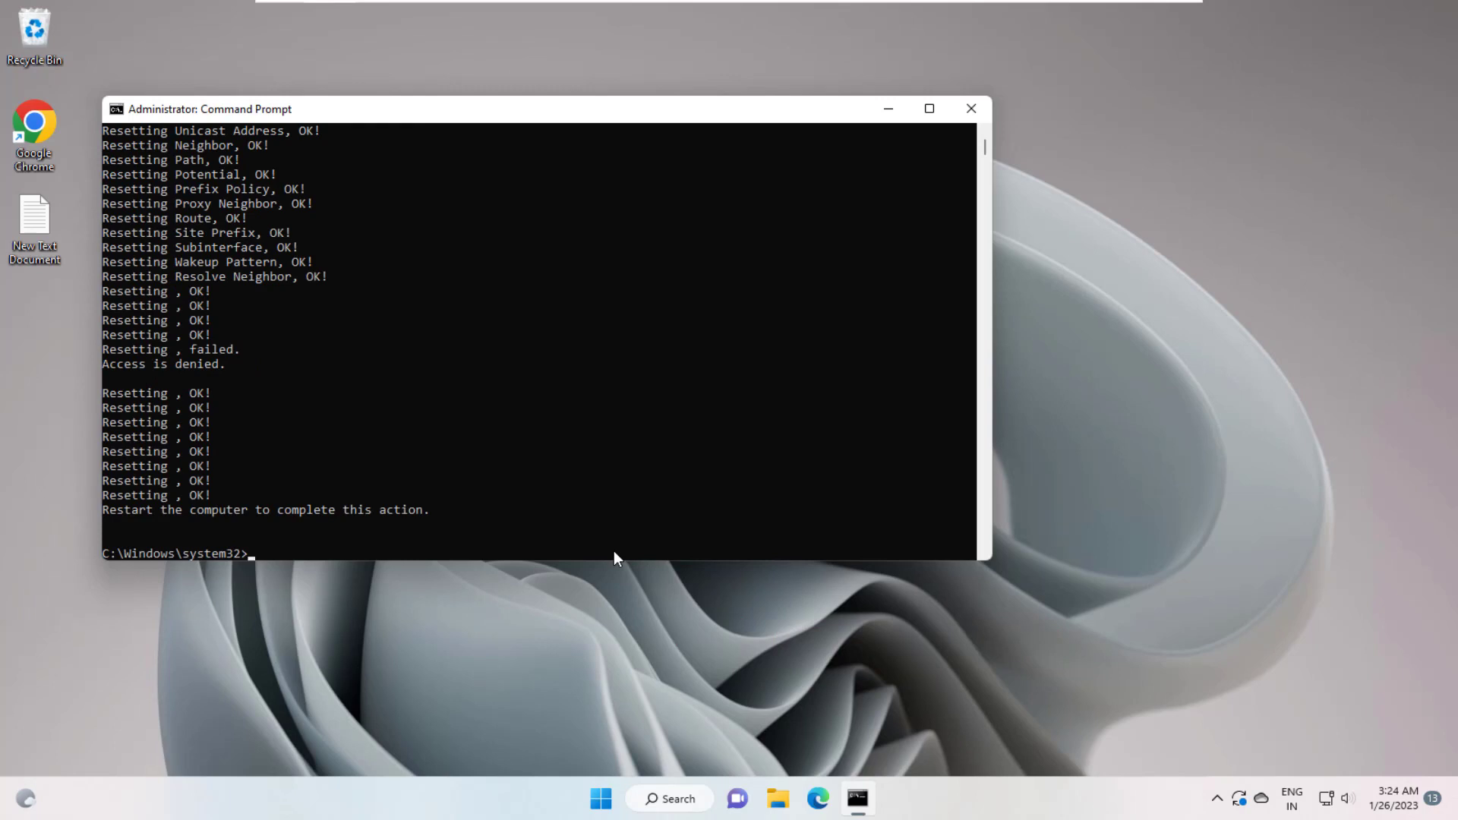
type("netsh win")
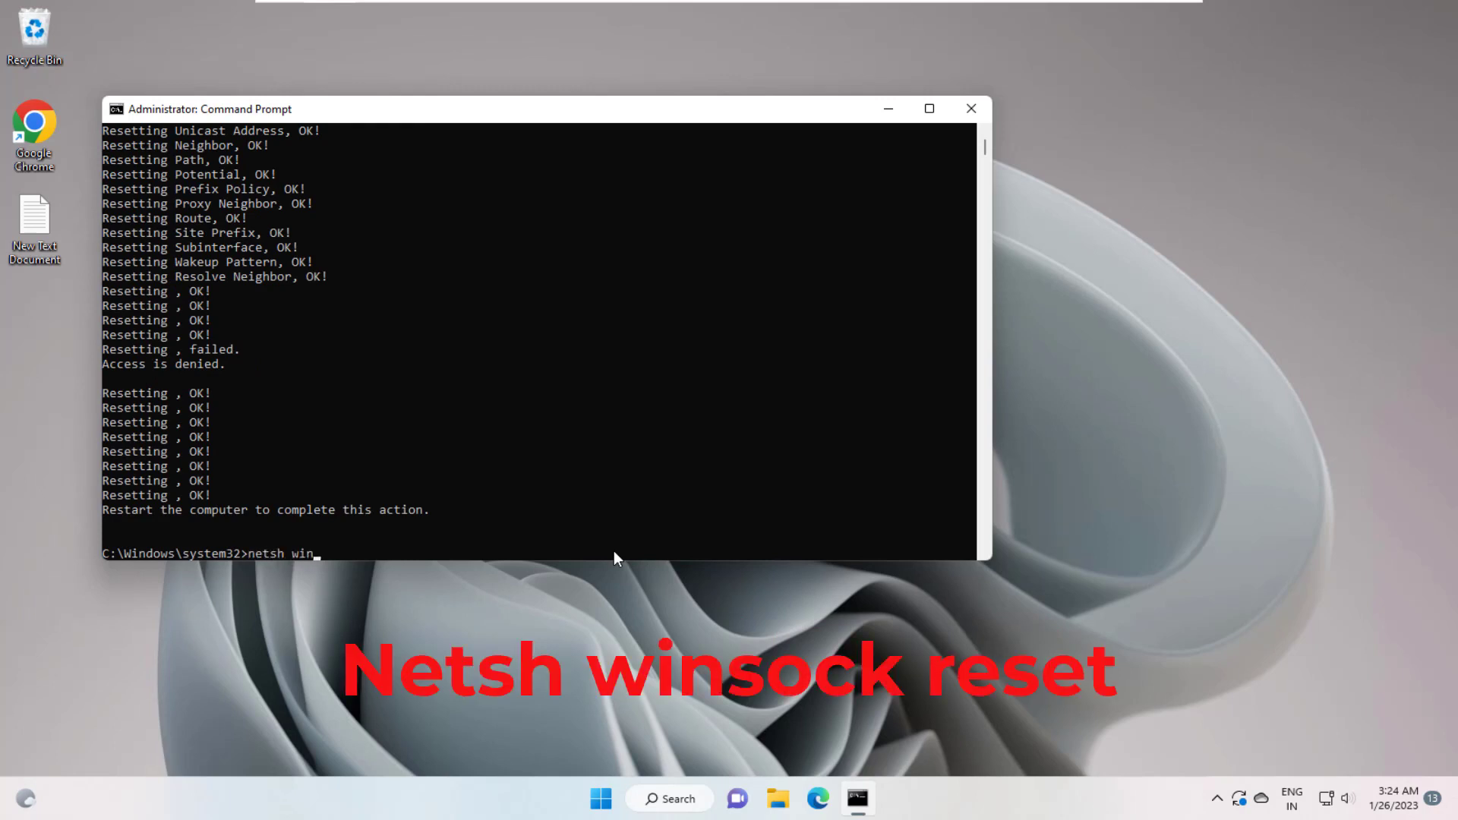
type("sock reset")
key("Return")
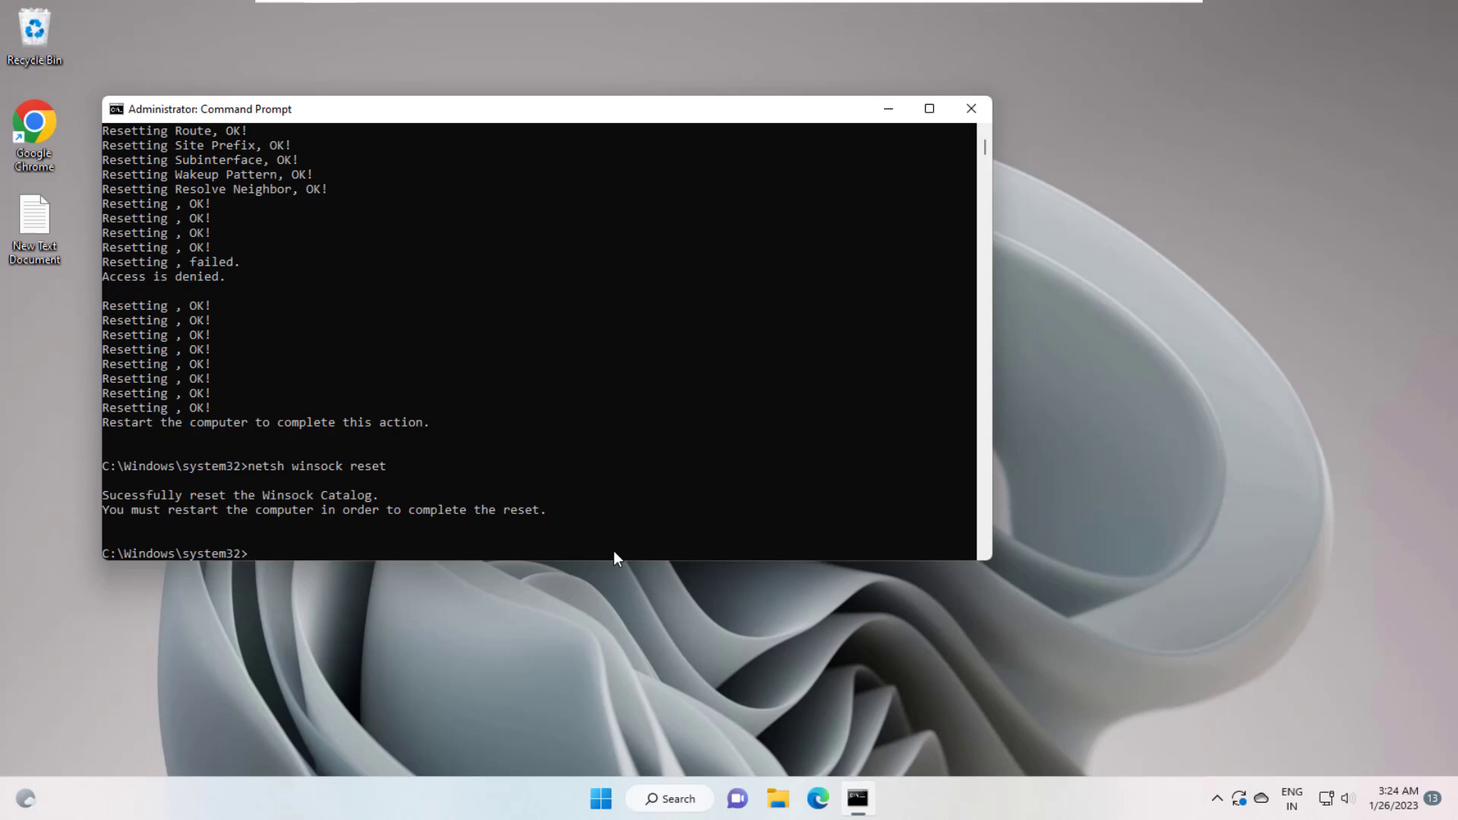
- Close Command Prompt and restart the PC to complete the netsh resets
left_click(961, 116)
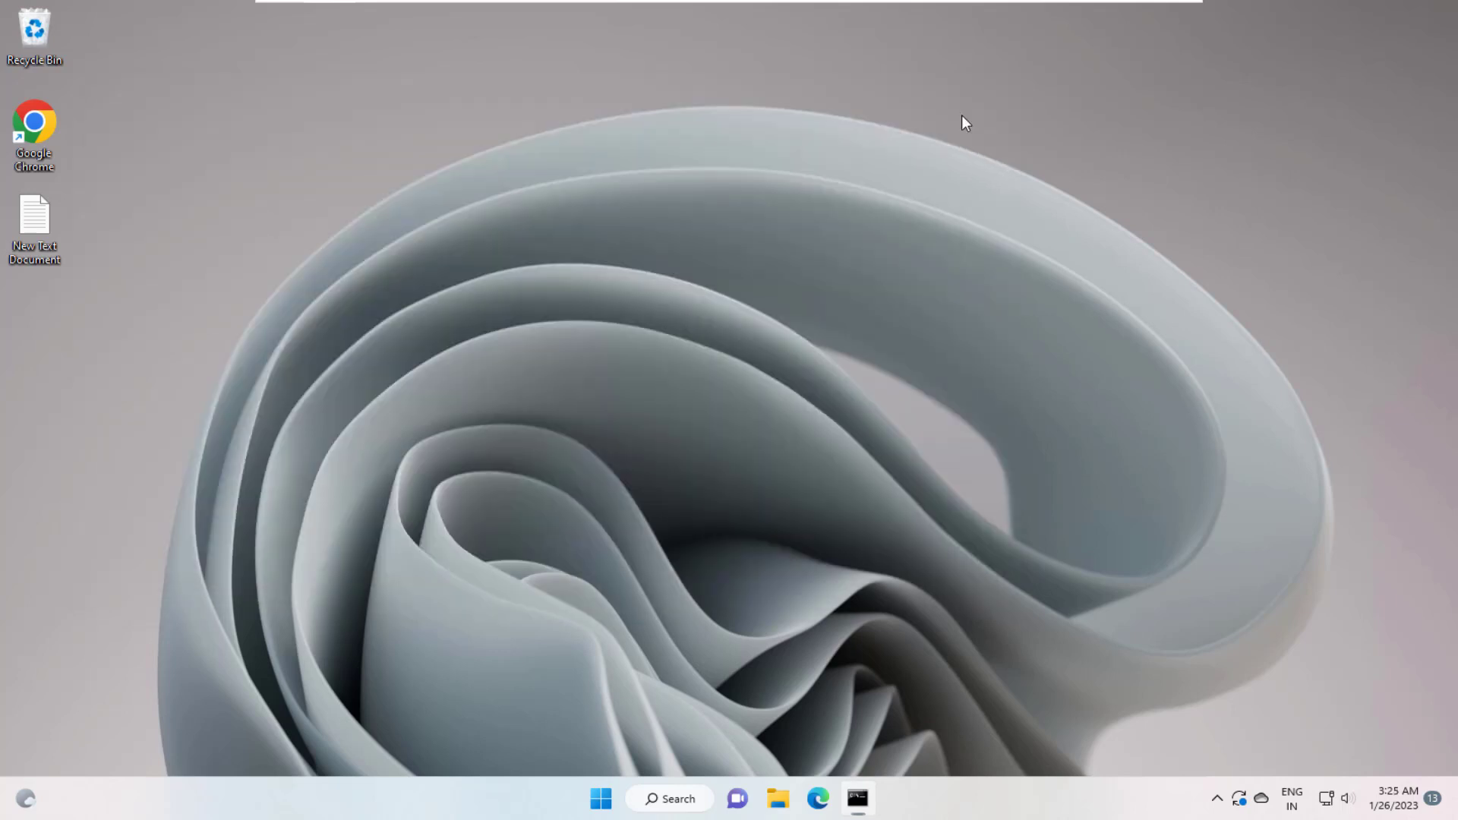
left_click(620, 798)
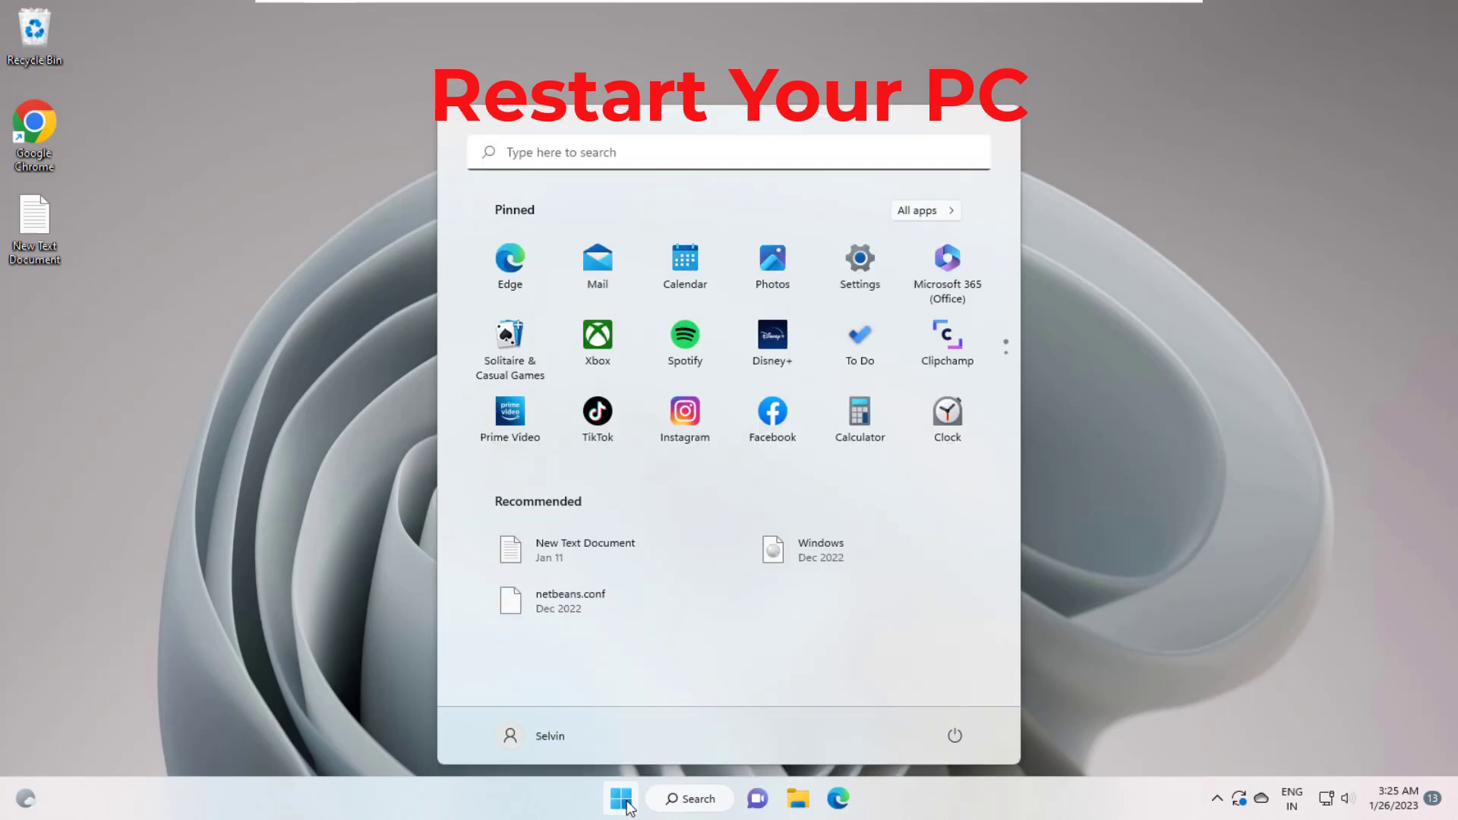
left_click(961, 738)
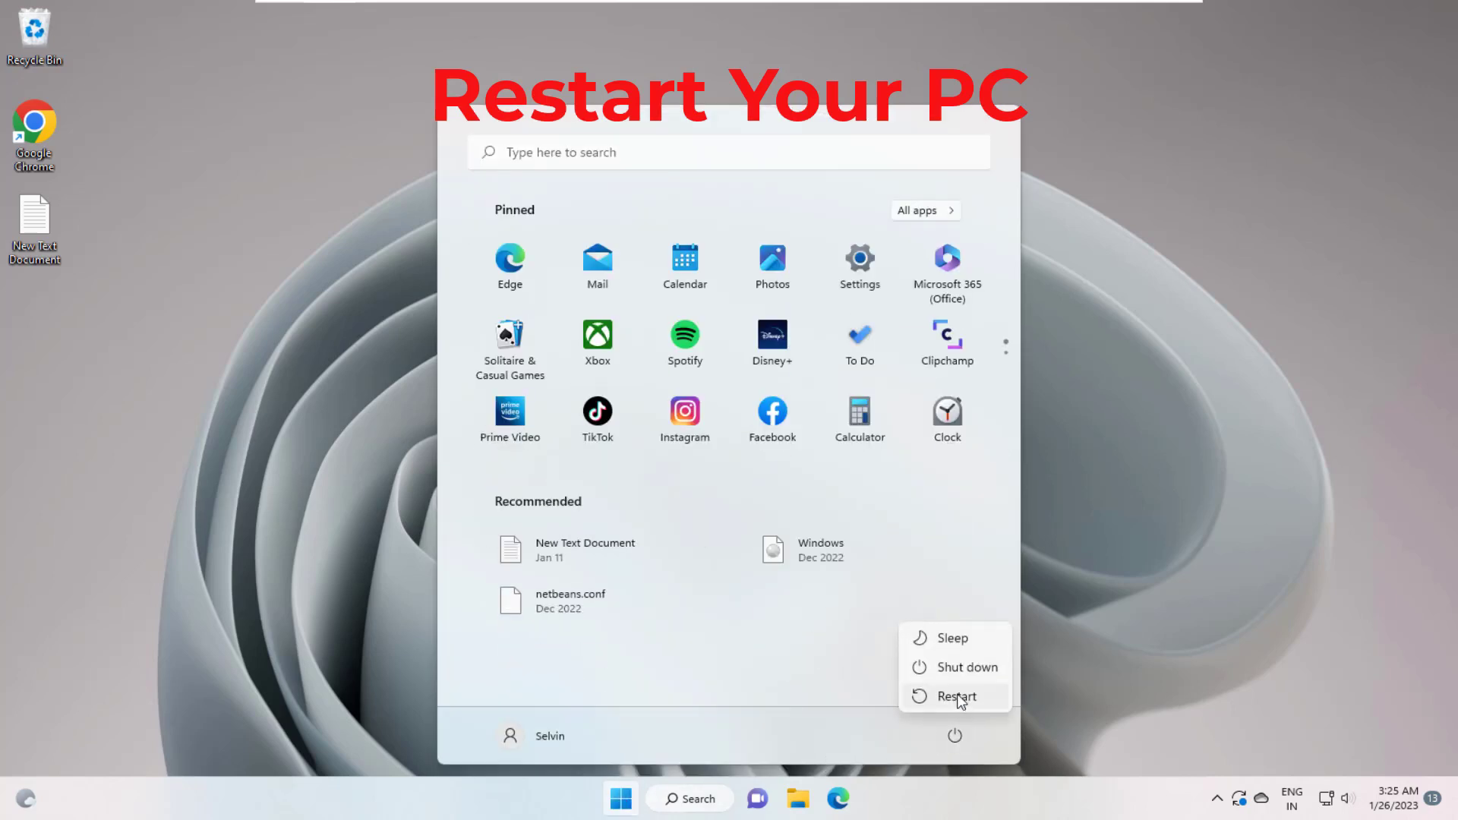
left_click(957, 696)
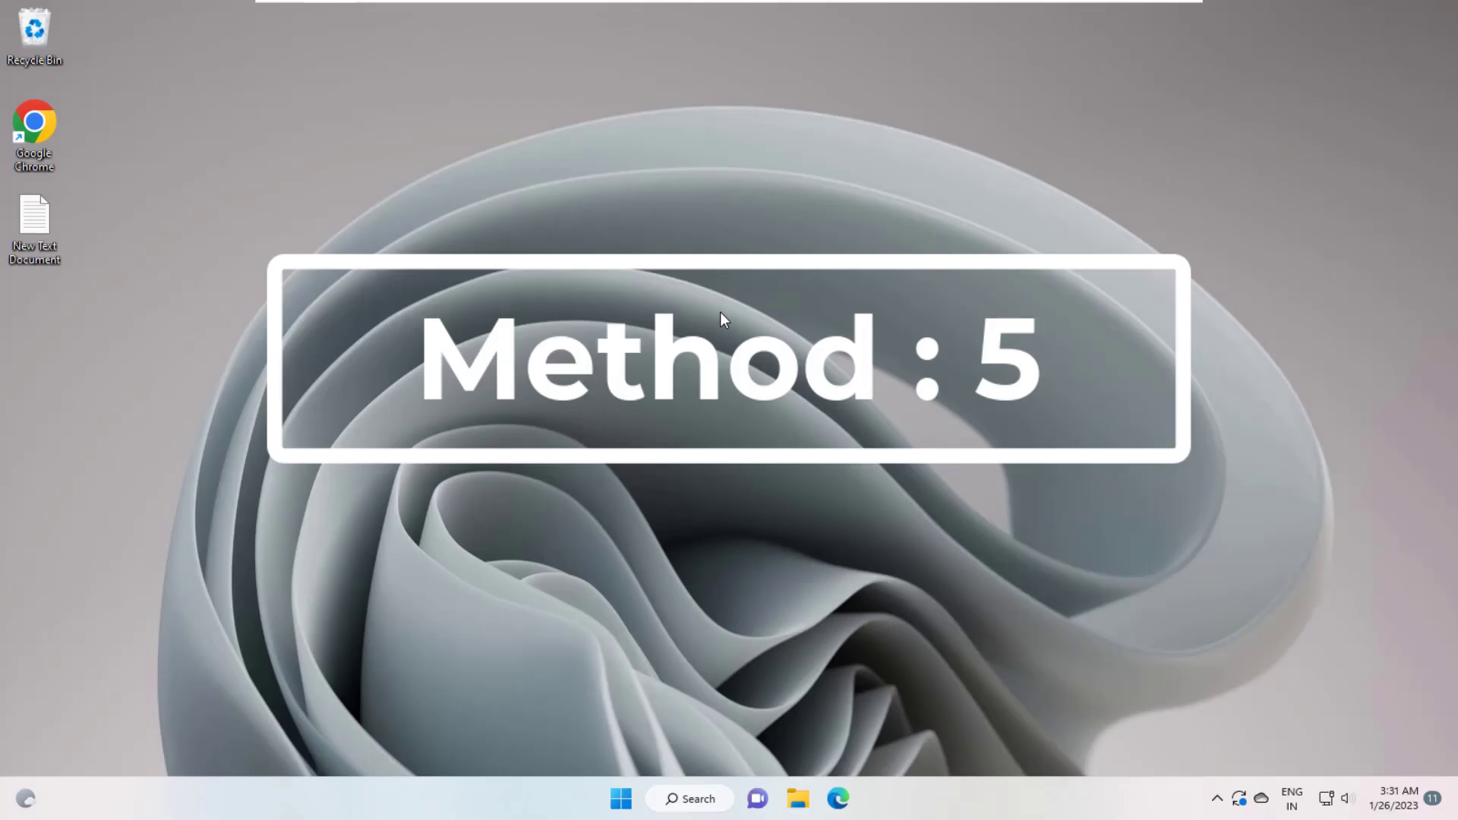
- Search for cmd and run Command Prompt as administrator, approving the User Account Control request
left_click(683, 798)
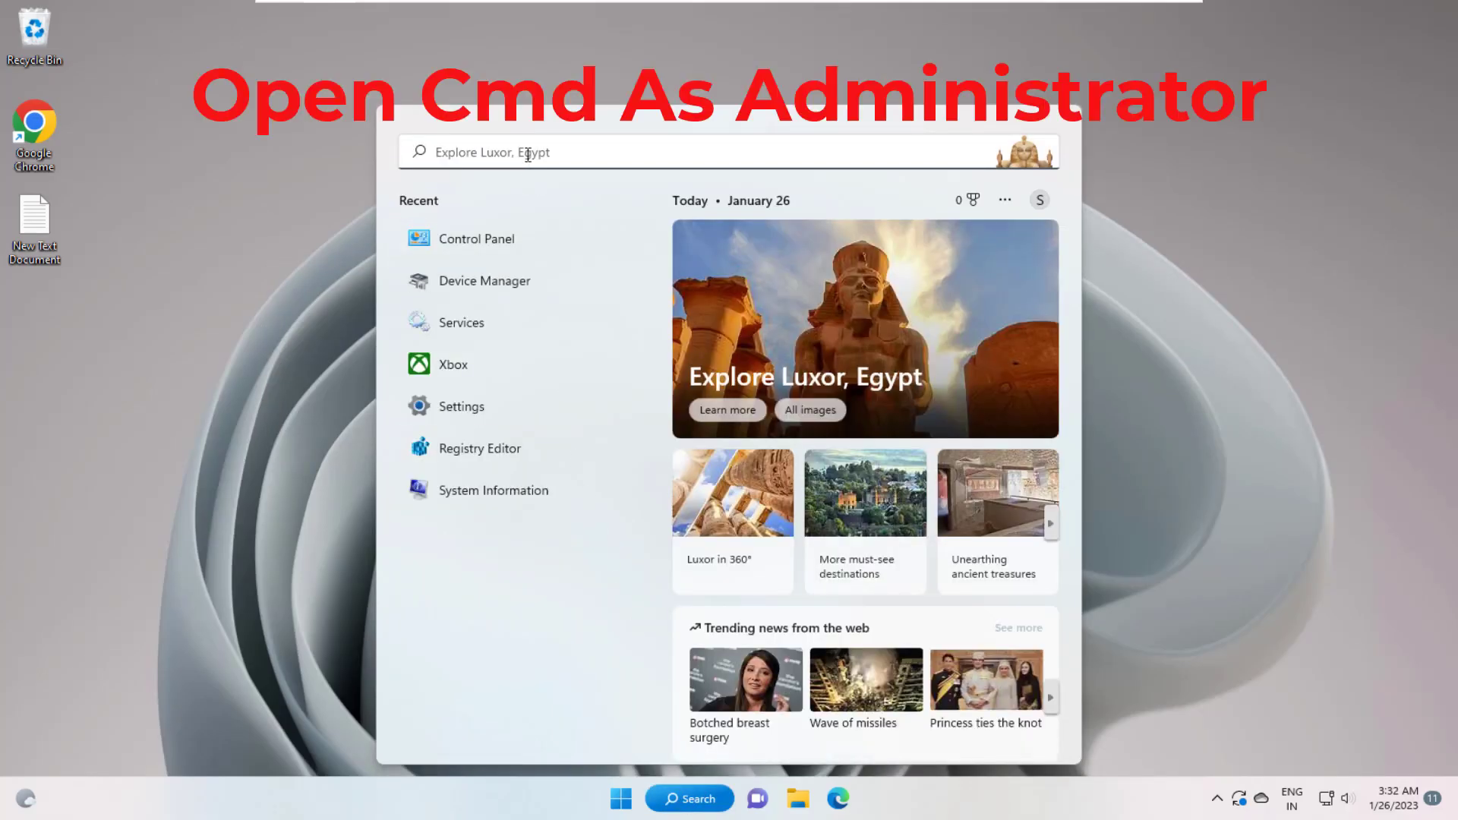
type("cmd")
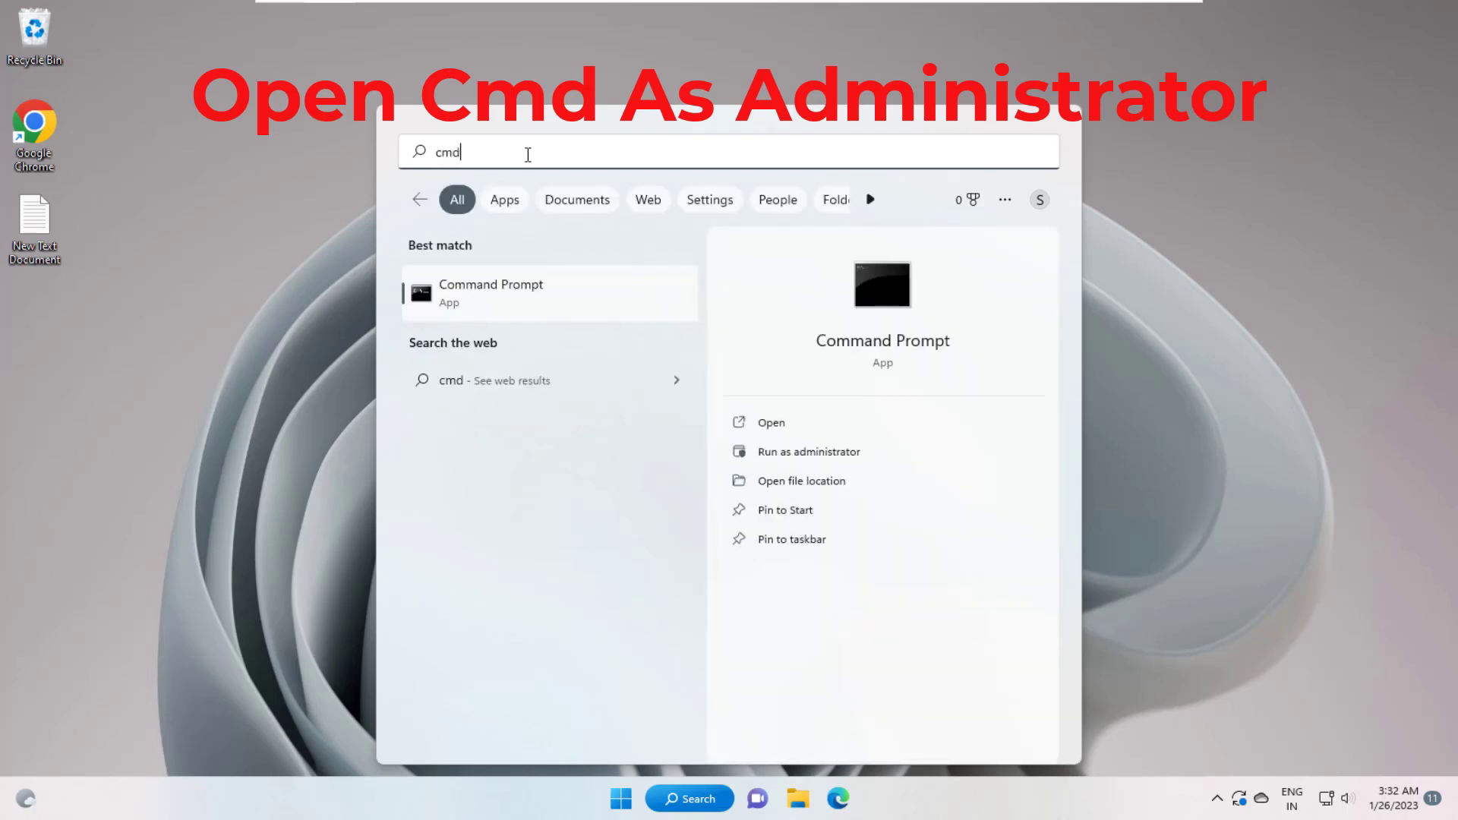
right_click(527, 293)
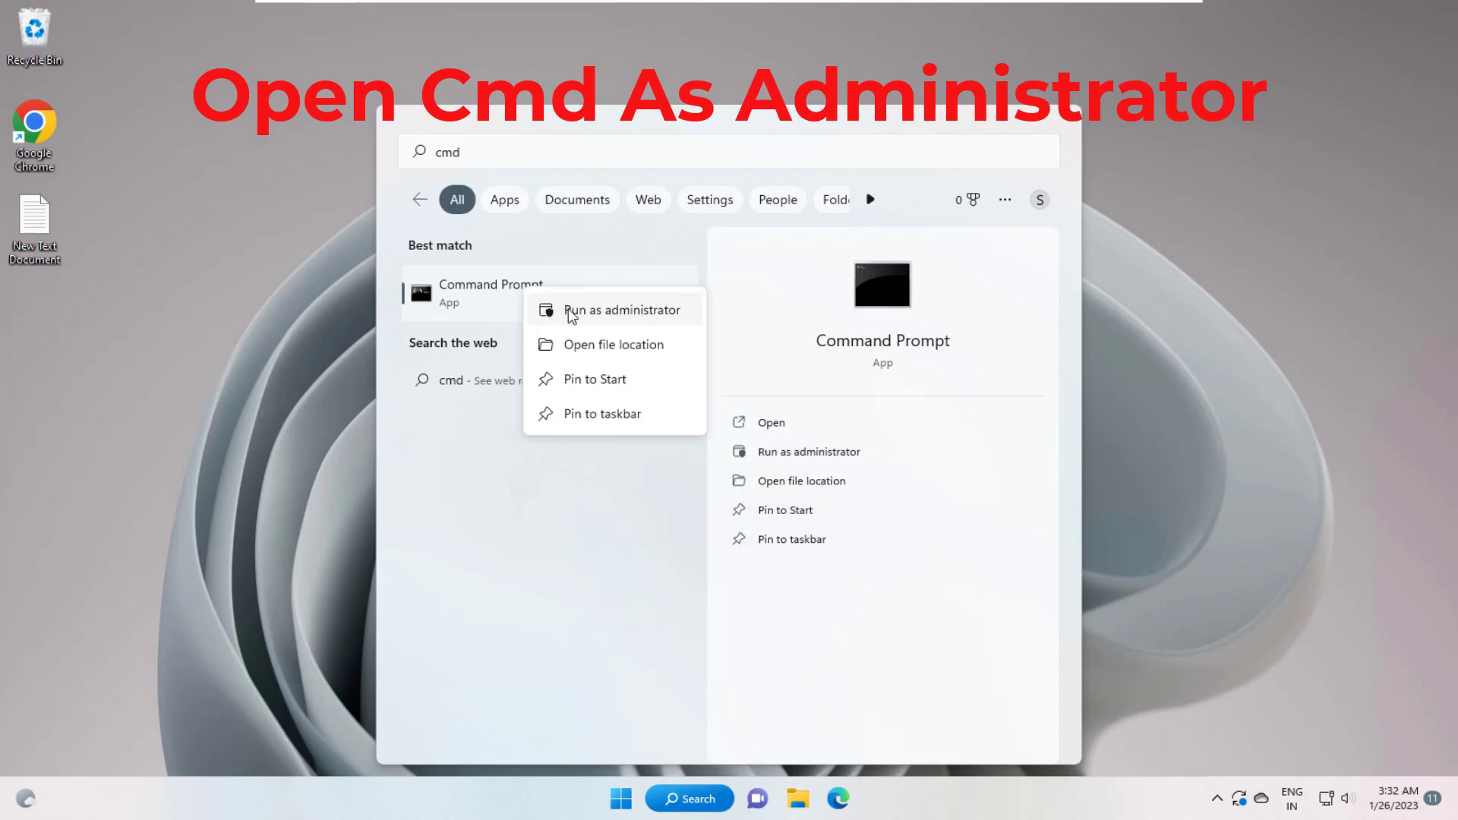
left_click(591, 309)
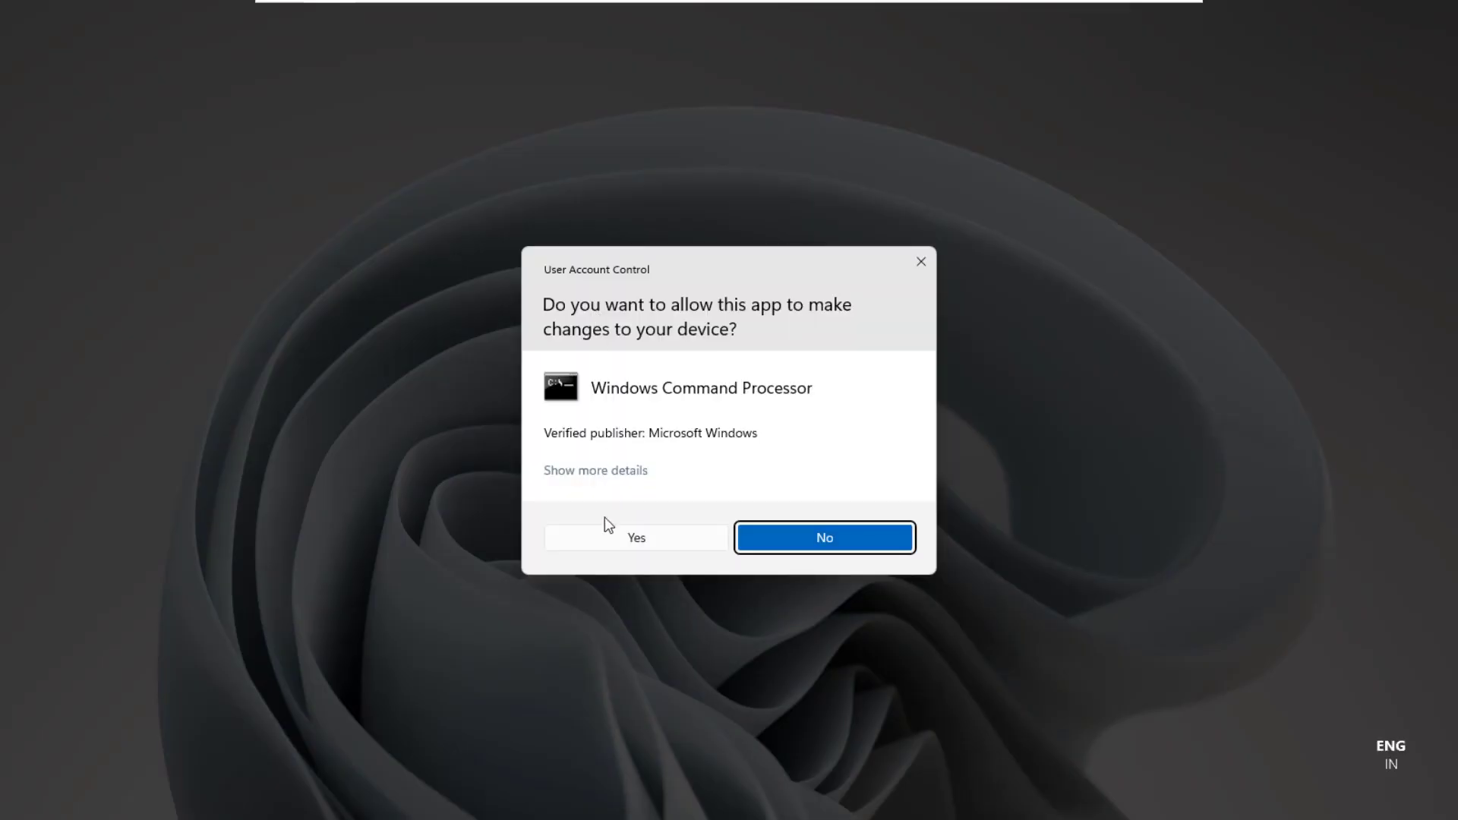
left_click(605, 538)
- Flush the DNS resolver cache with the command ipconfig /flushdns
type("ip")
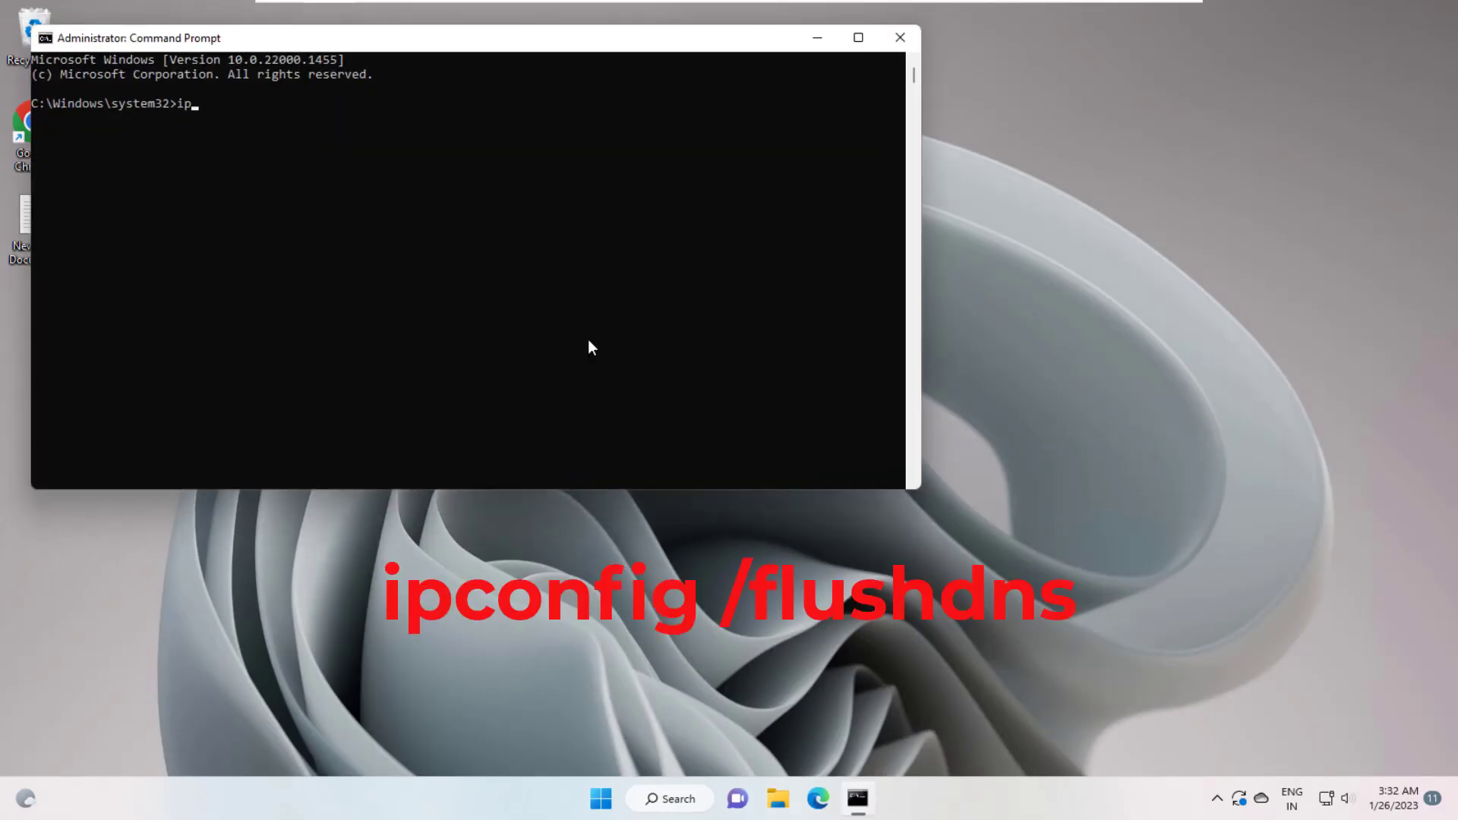
type("config /flushdns")
key("Return")
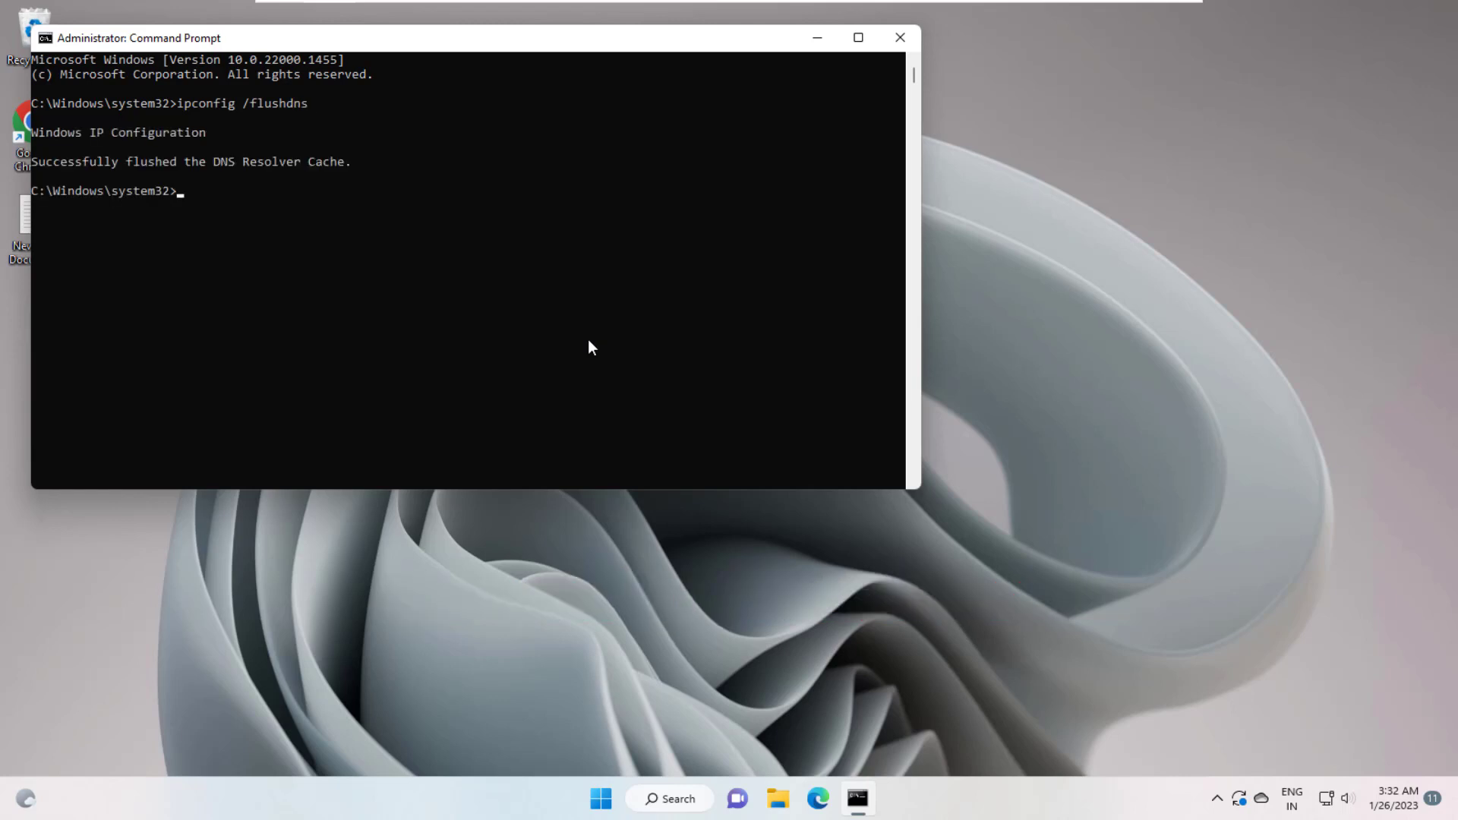
- Release and renew the IP address with ipconfig /release followed by ipconfig /renew
type("ipco")
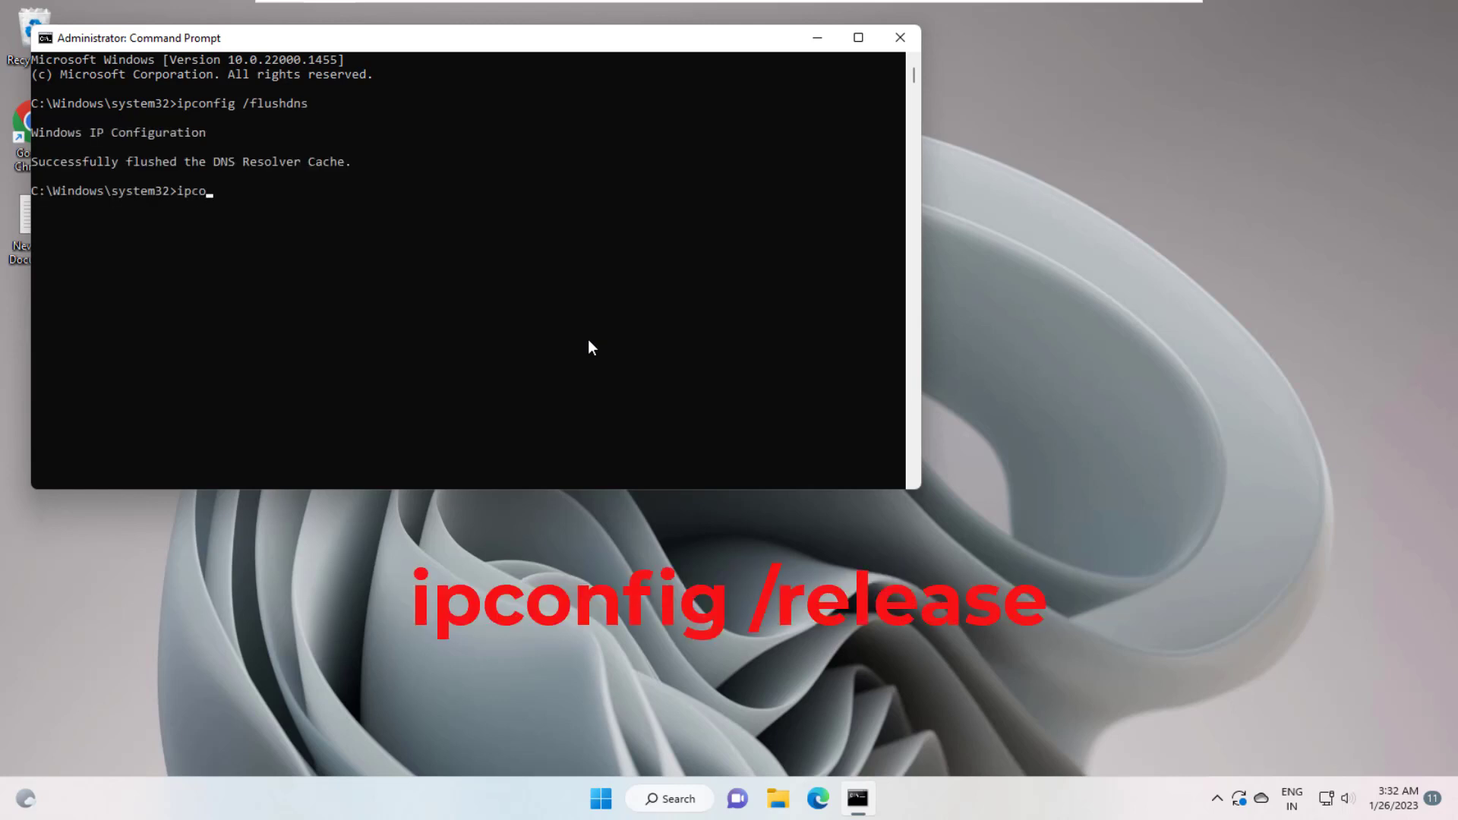
type("nfig /release")
key("Return")
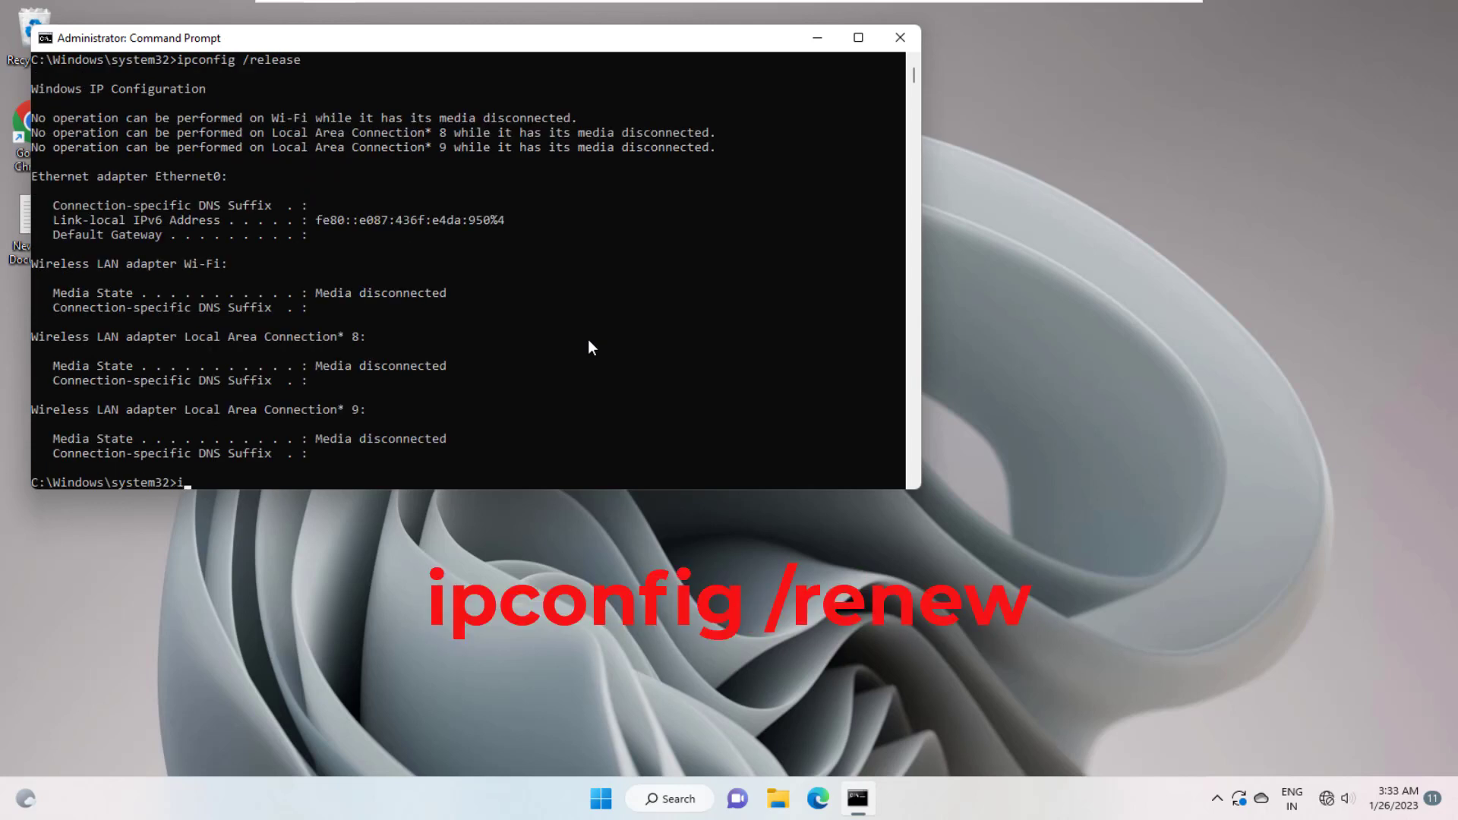
type("config /renew")
key("Return")
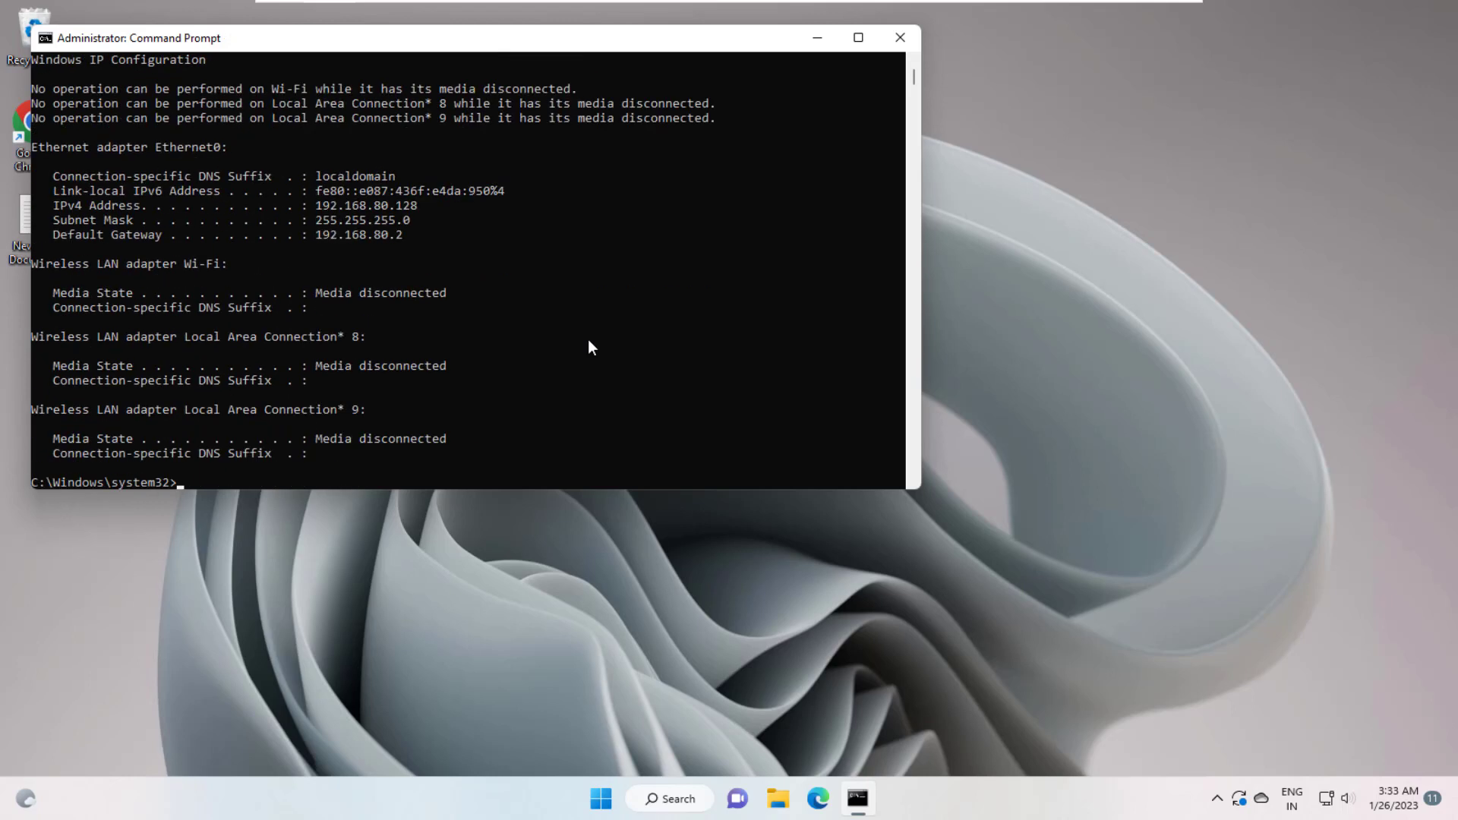
- Close Command Prompt and restart the PC to finish the ipconfig fixes
left_click(899, 38)
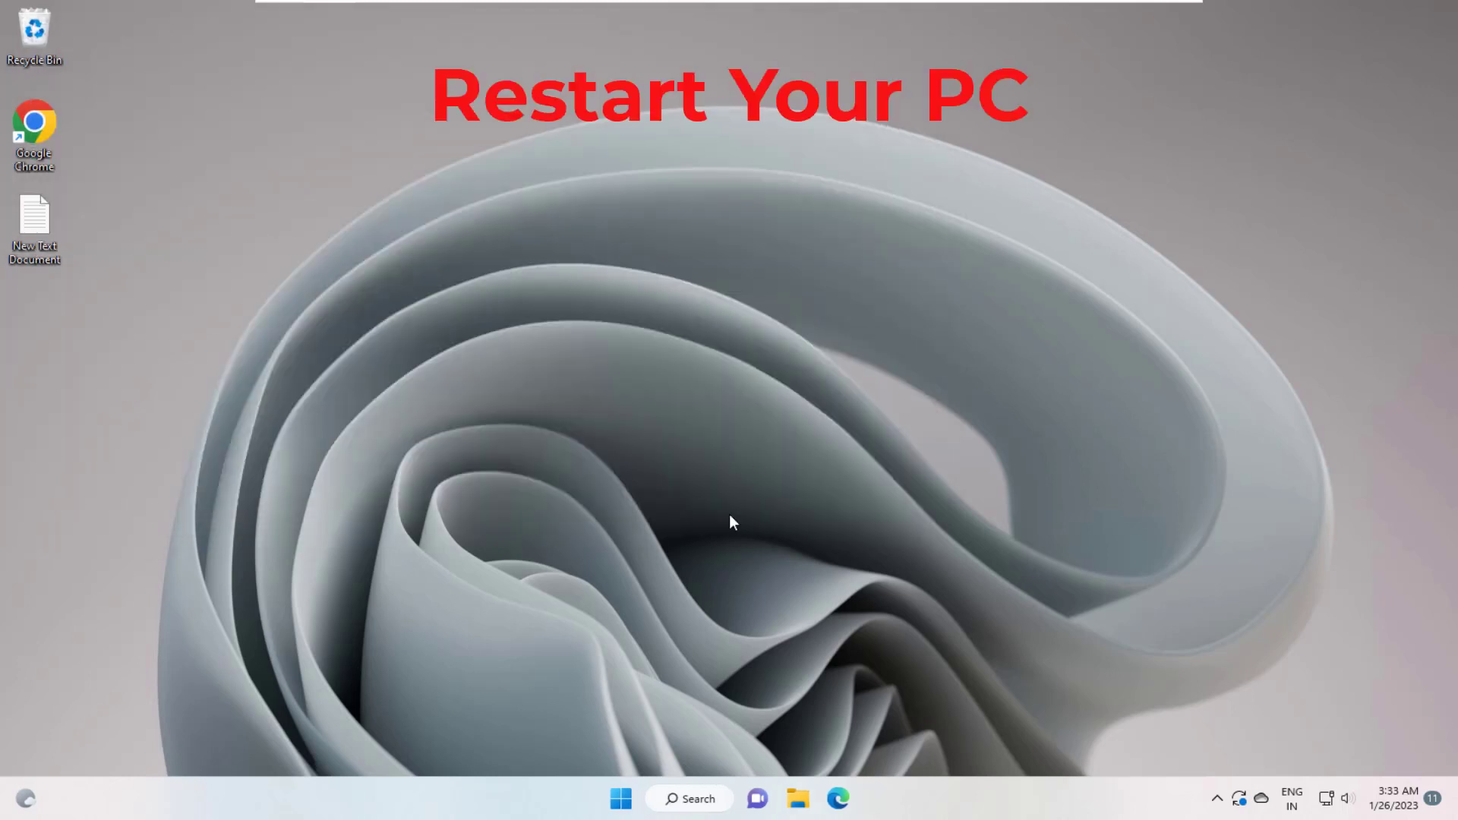
left_click(620, 798)
left_click(963, 743)
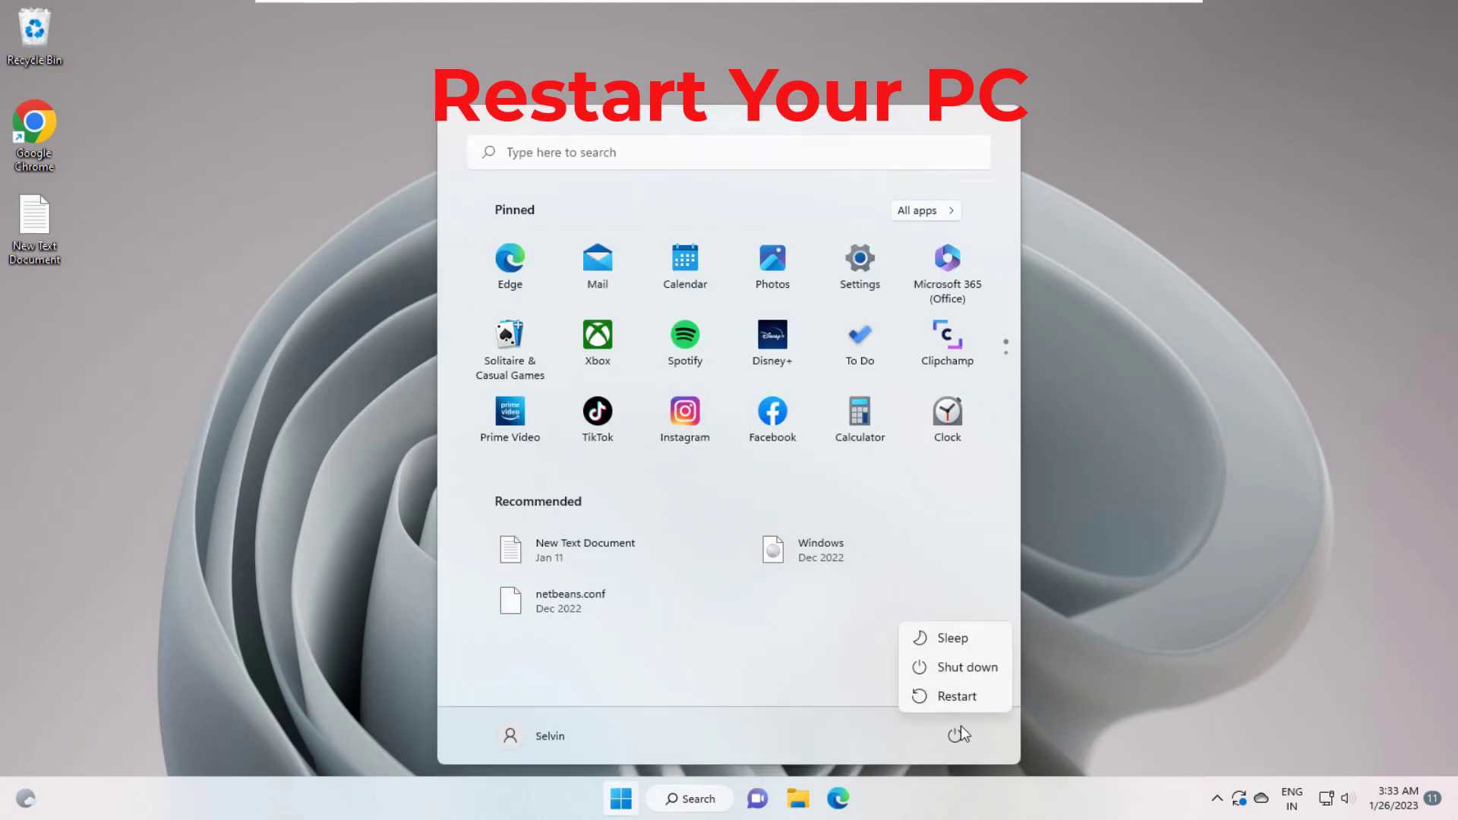
left_click(961, 692)
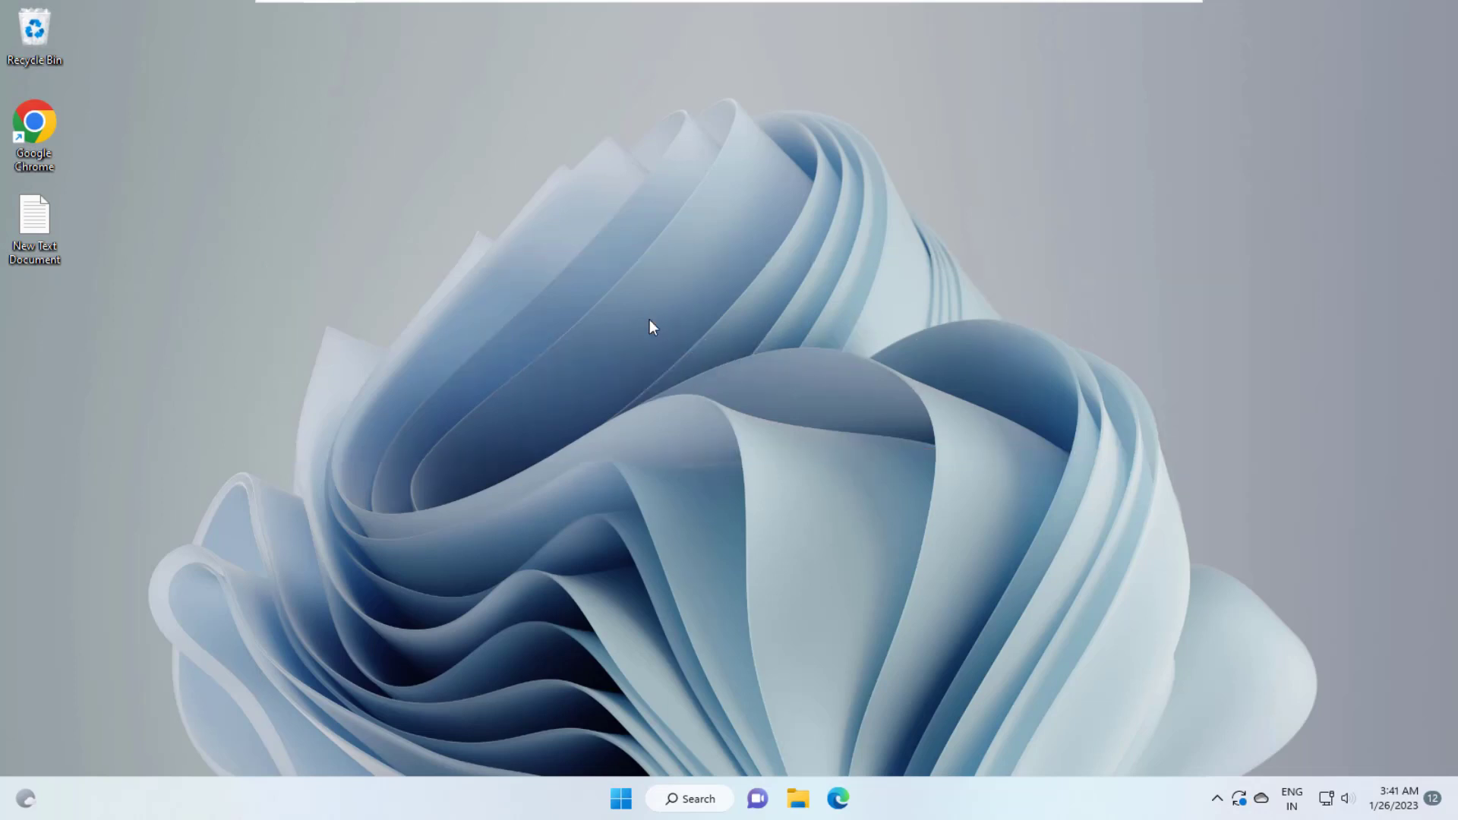
- Search Windows for control panel and open Control Panel
left_click(687, 798)
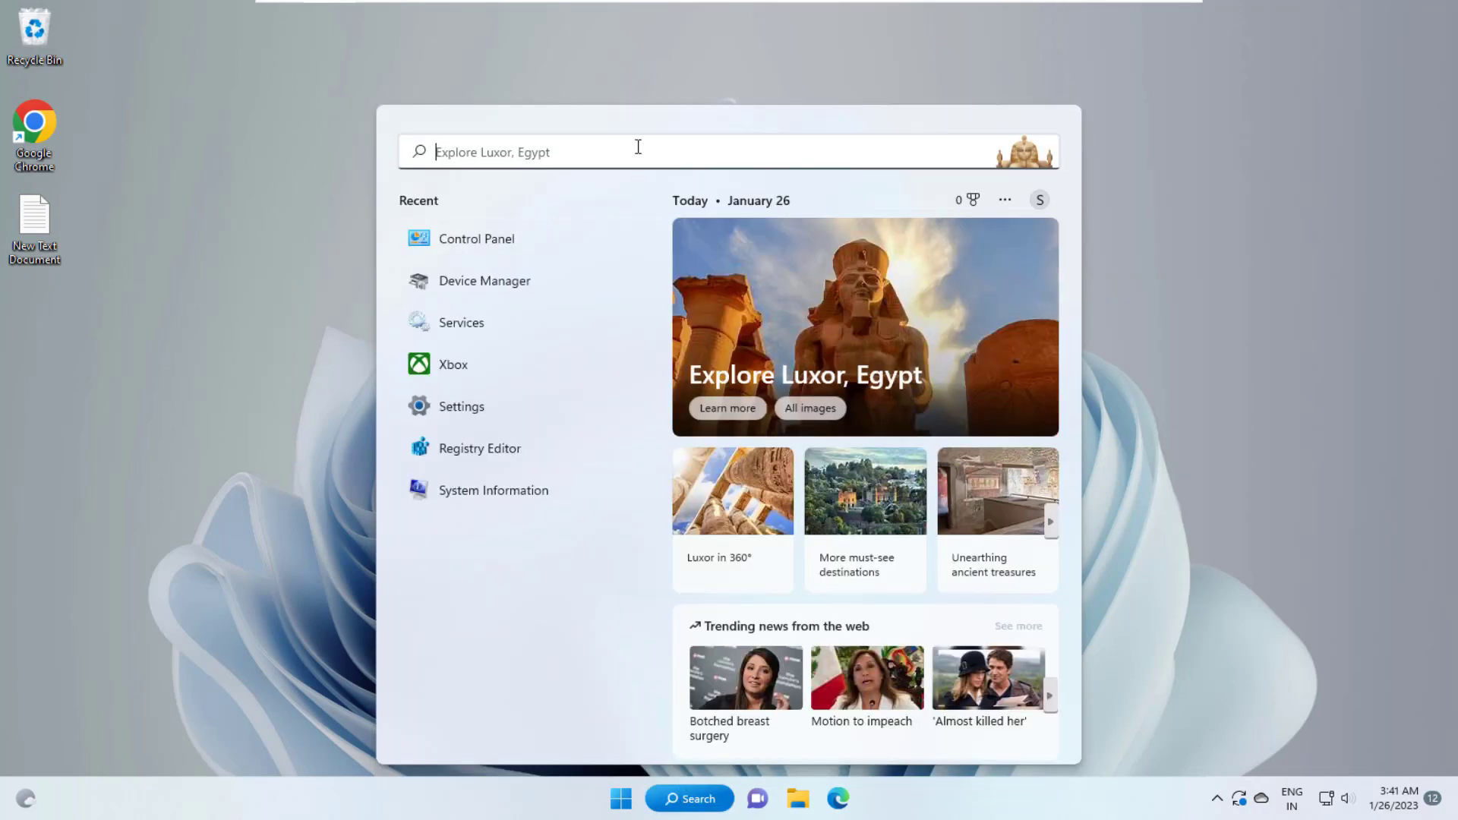
type("control")
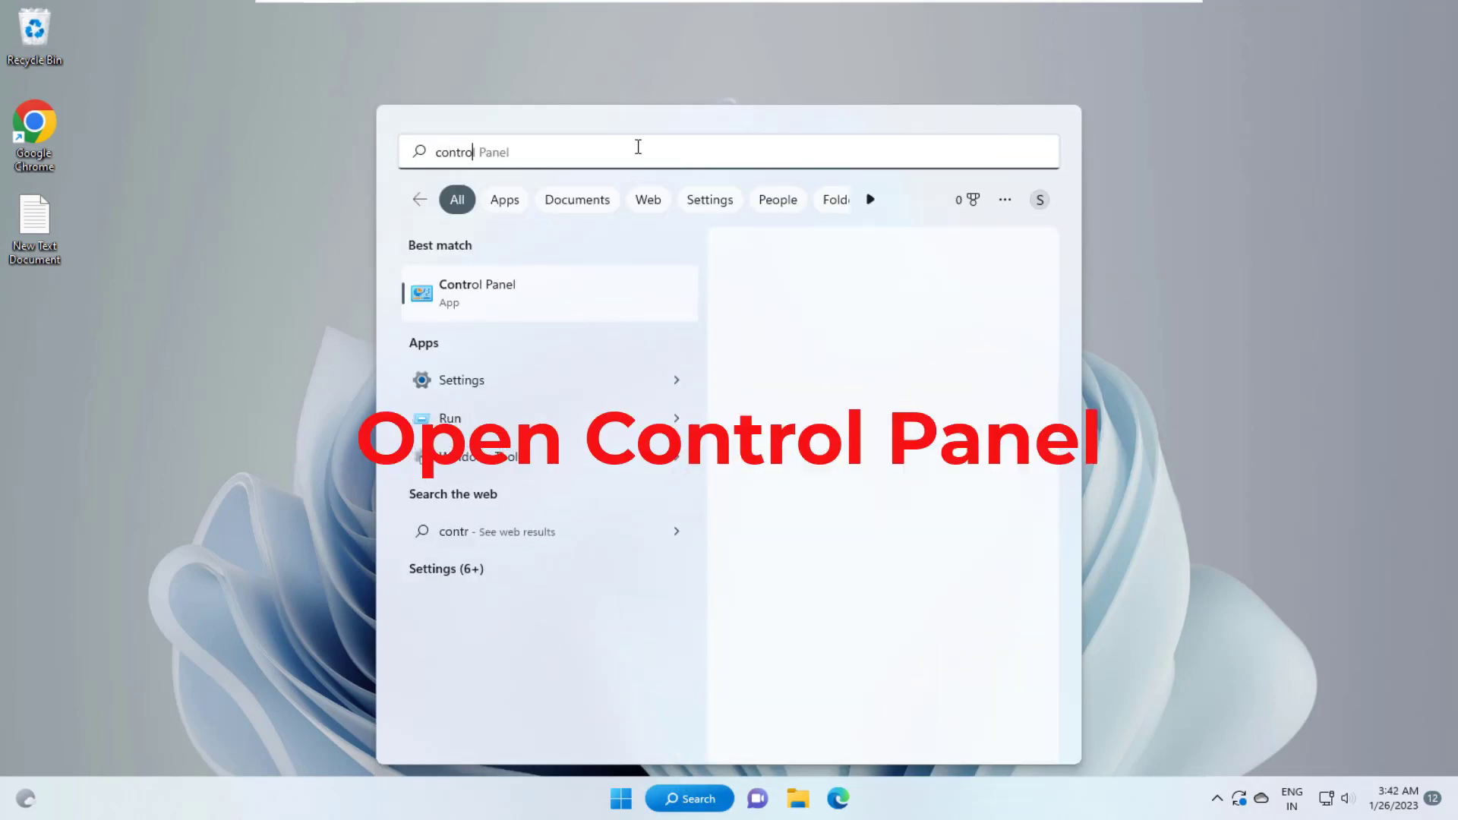
type(" pane")
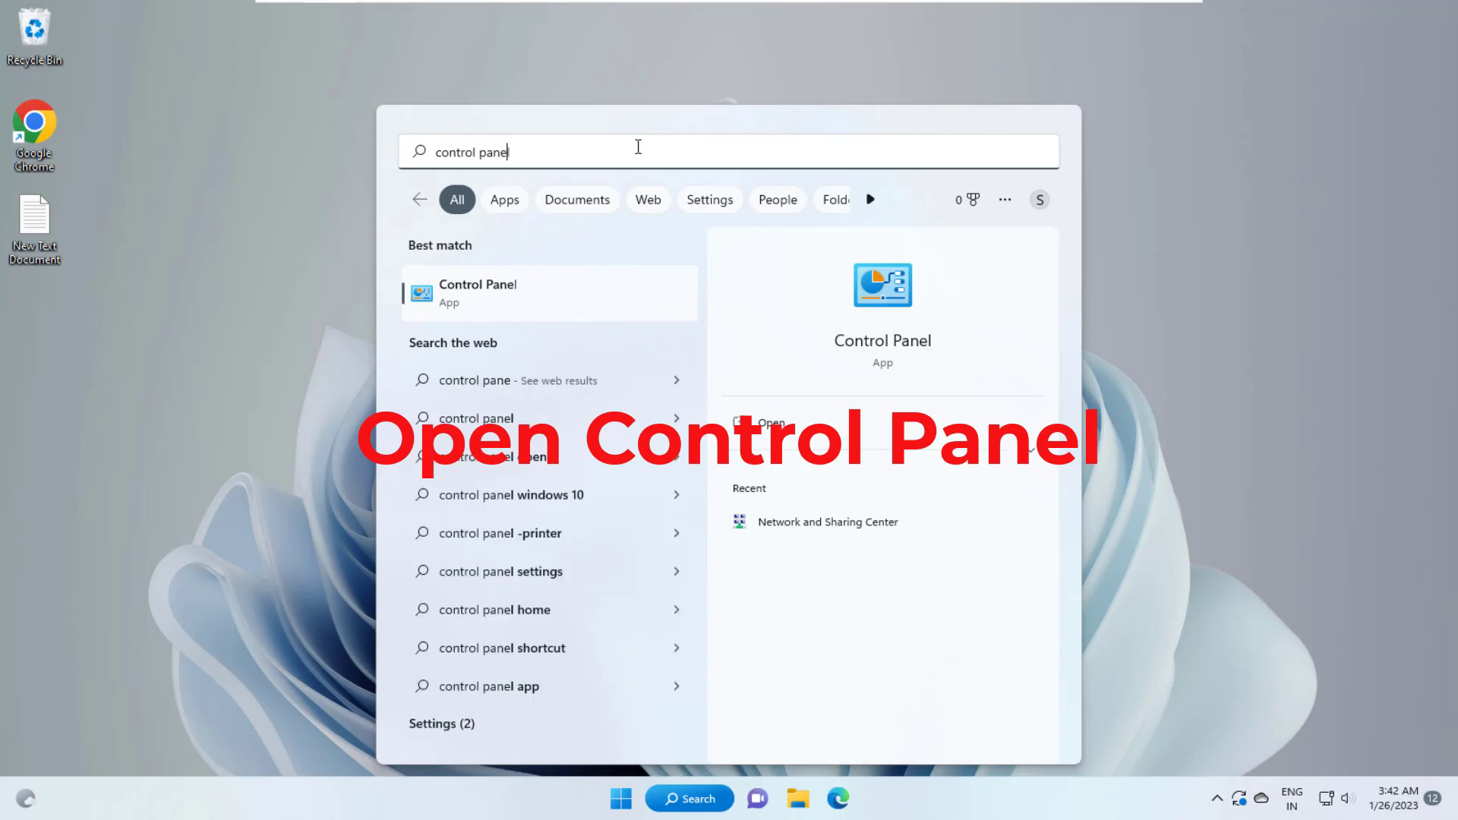
type("l")
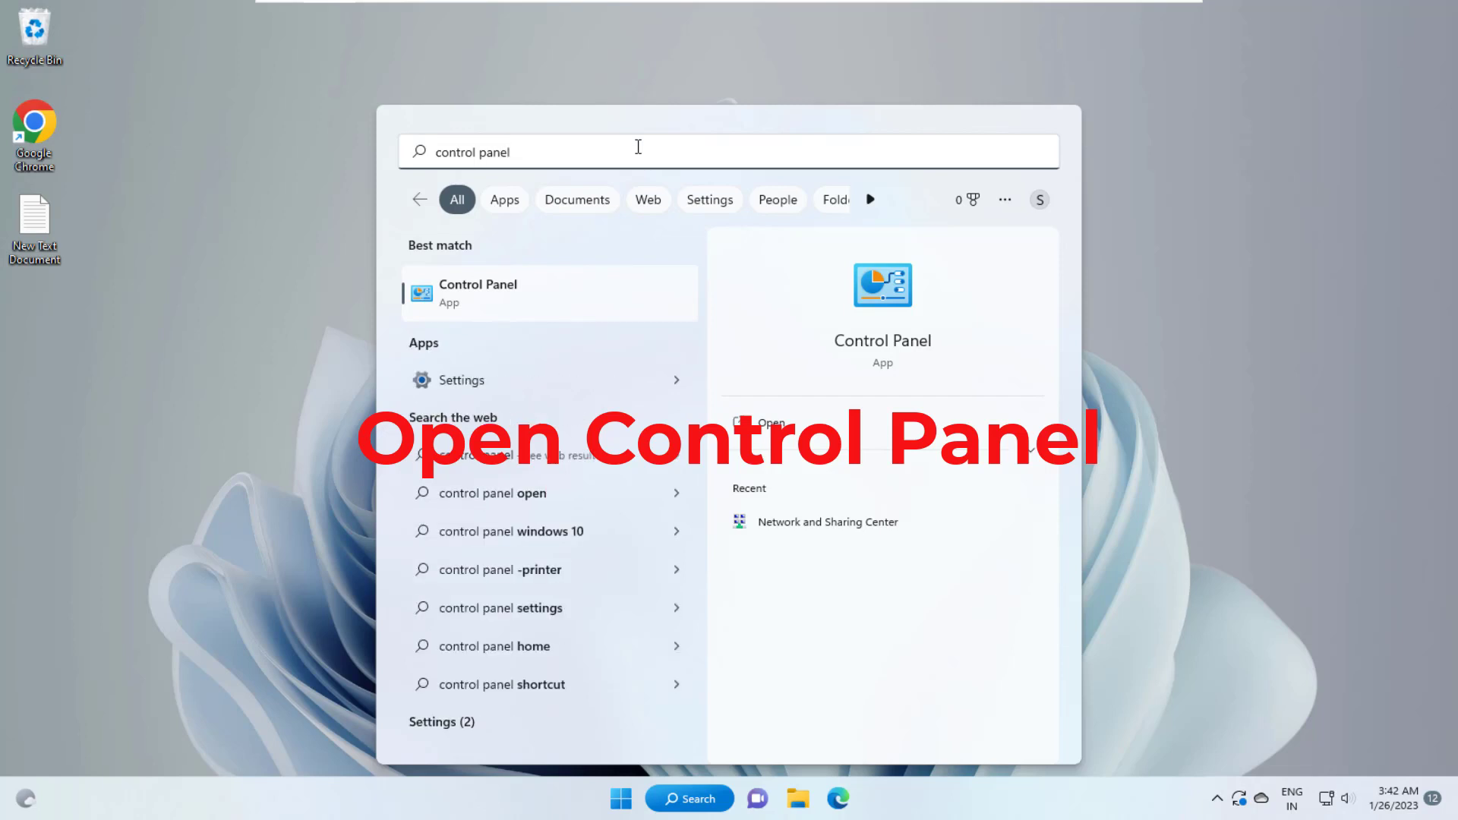
key("Return")
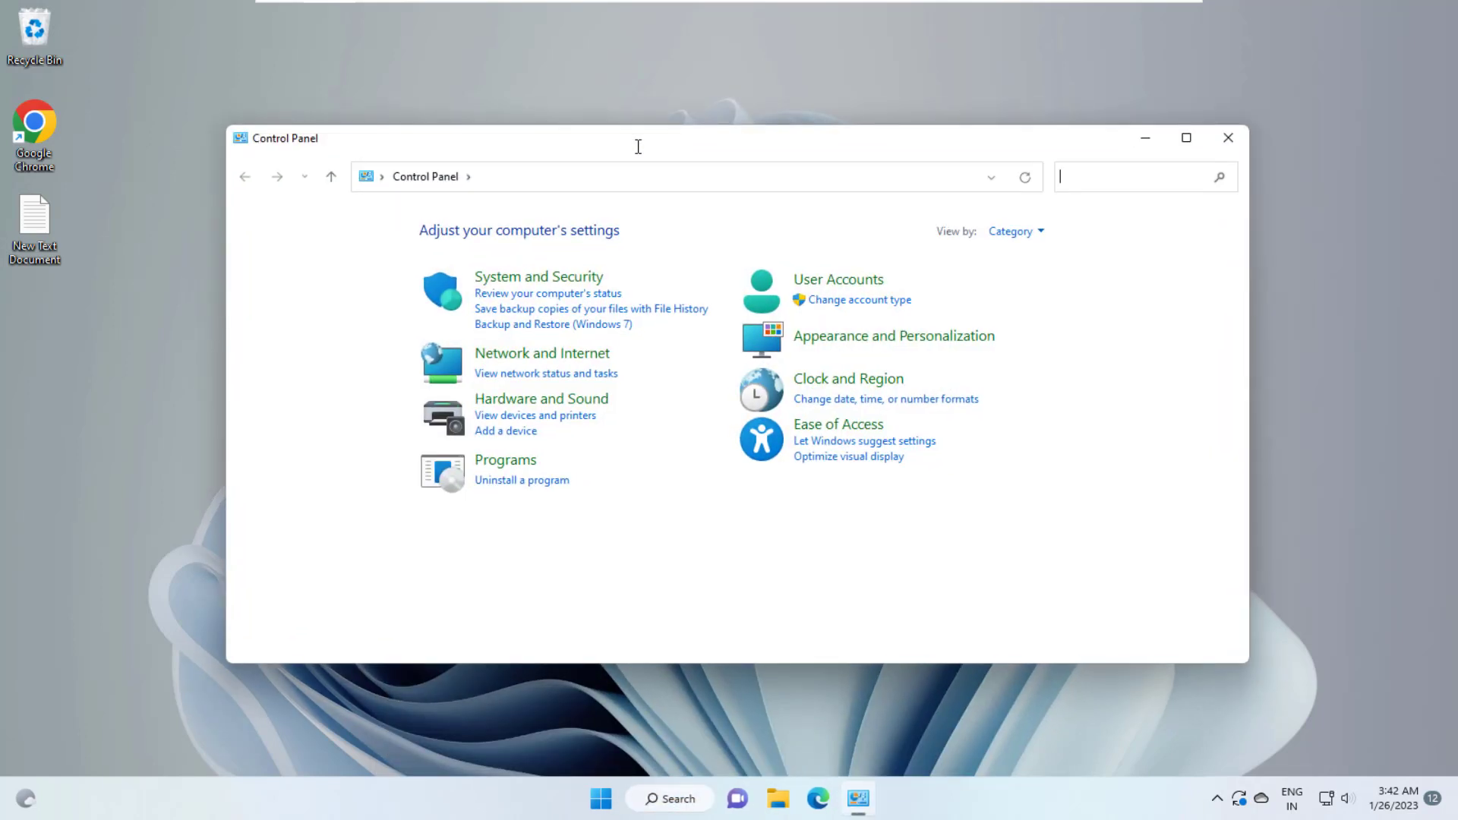
- Open the LAN settings from the connection options of Internet Options under Network and Internet
left_click(571, 363)
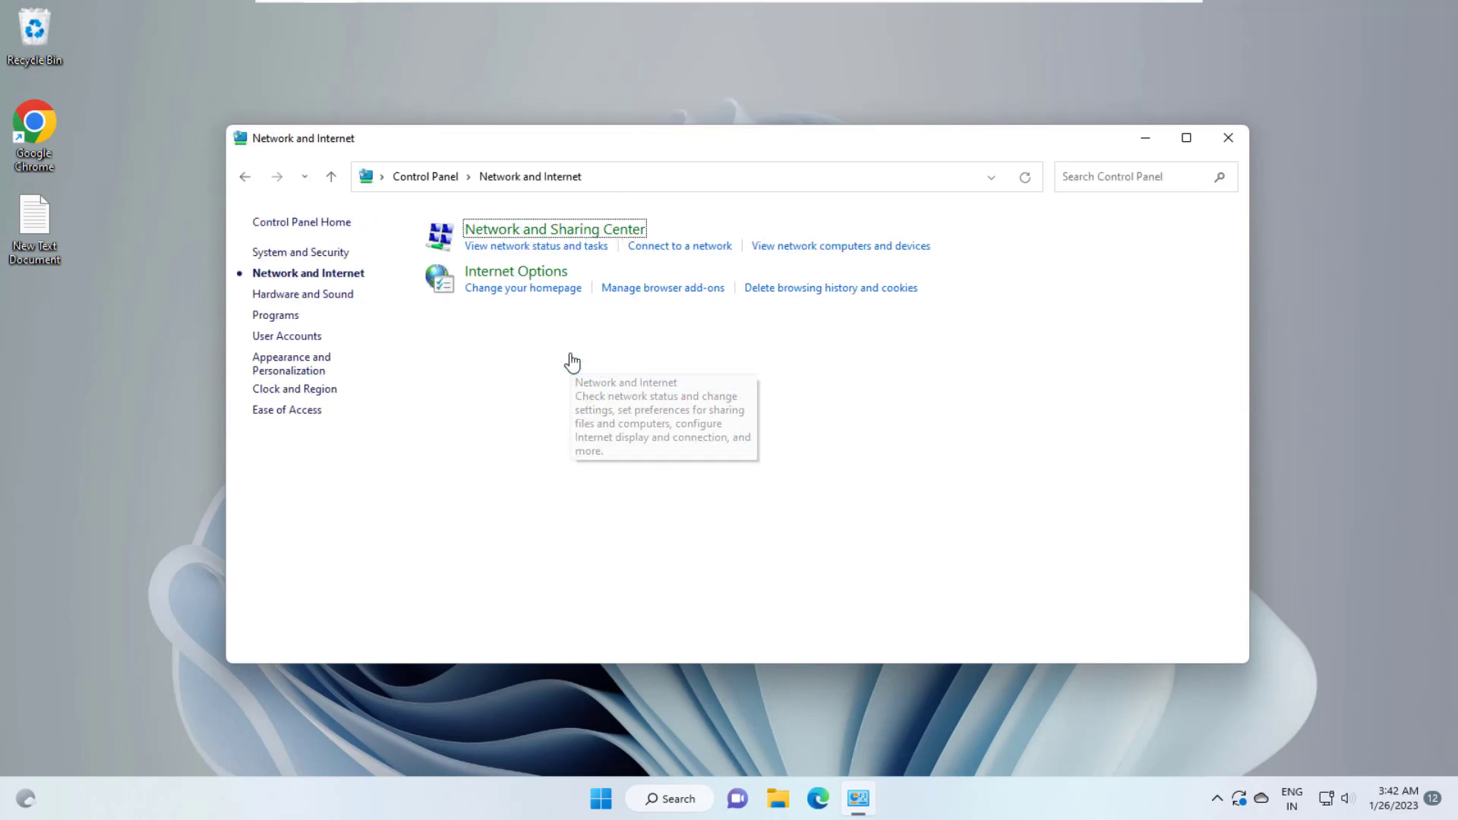
left_click(550, 274)
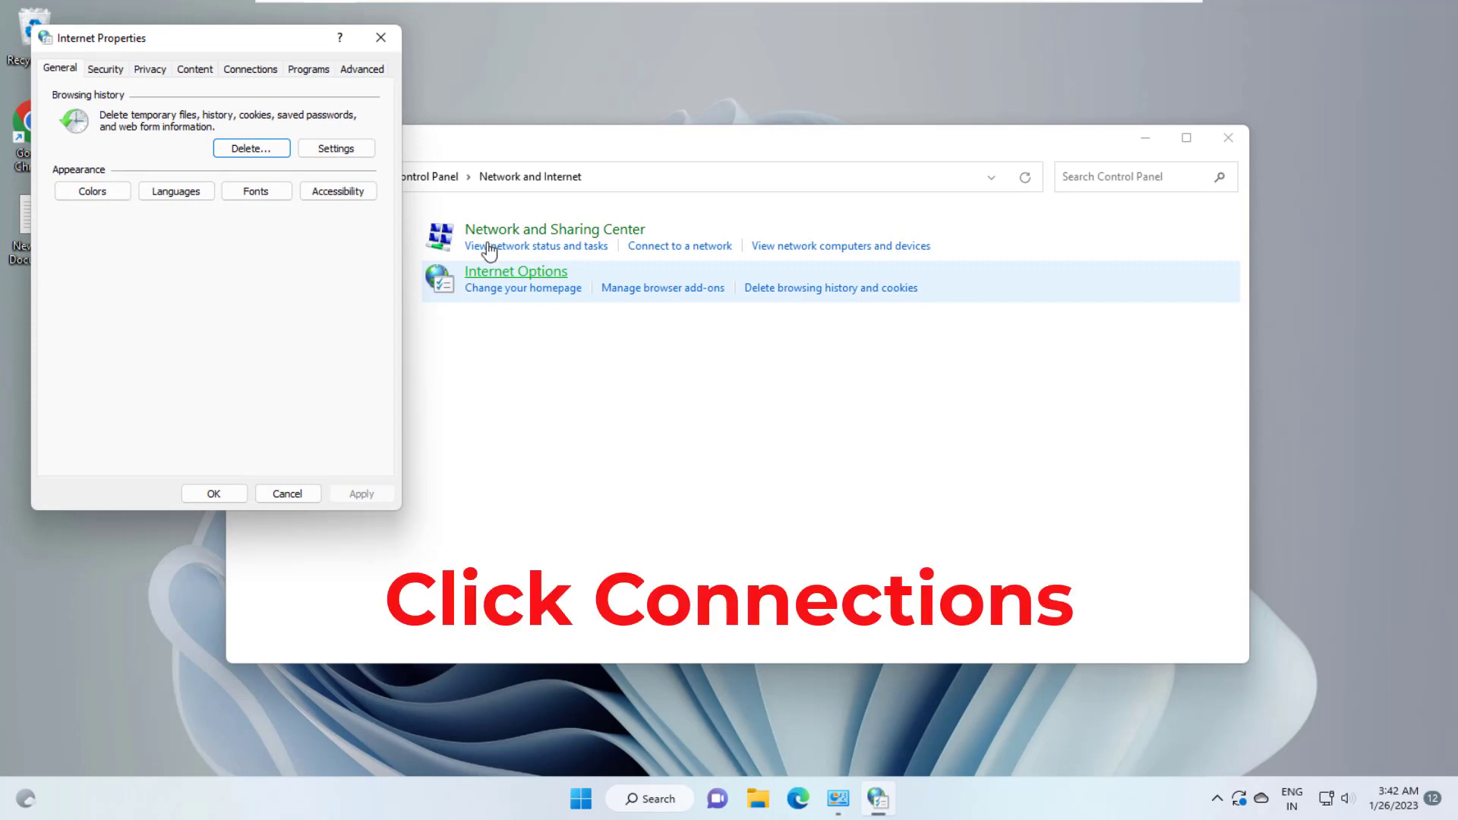
left_click(258, 70)
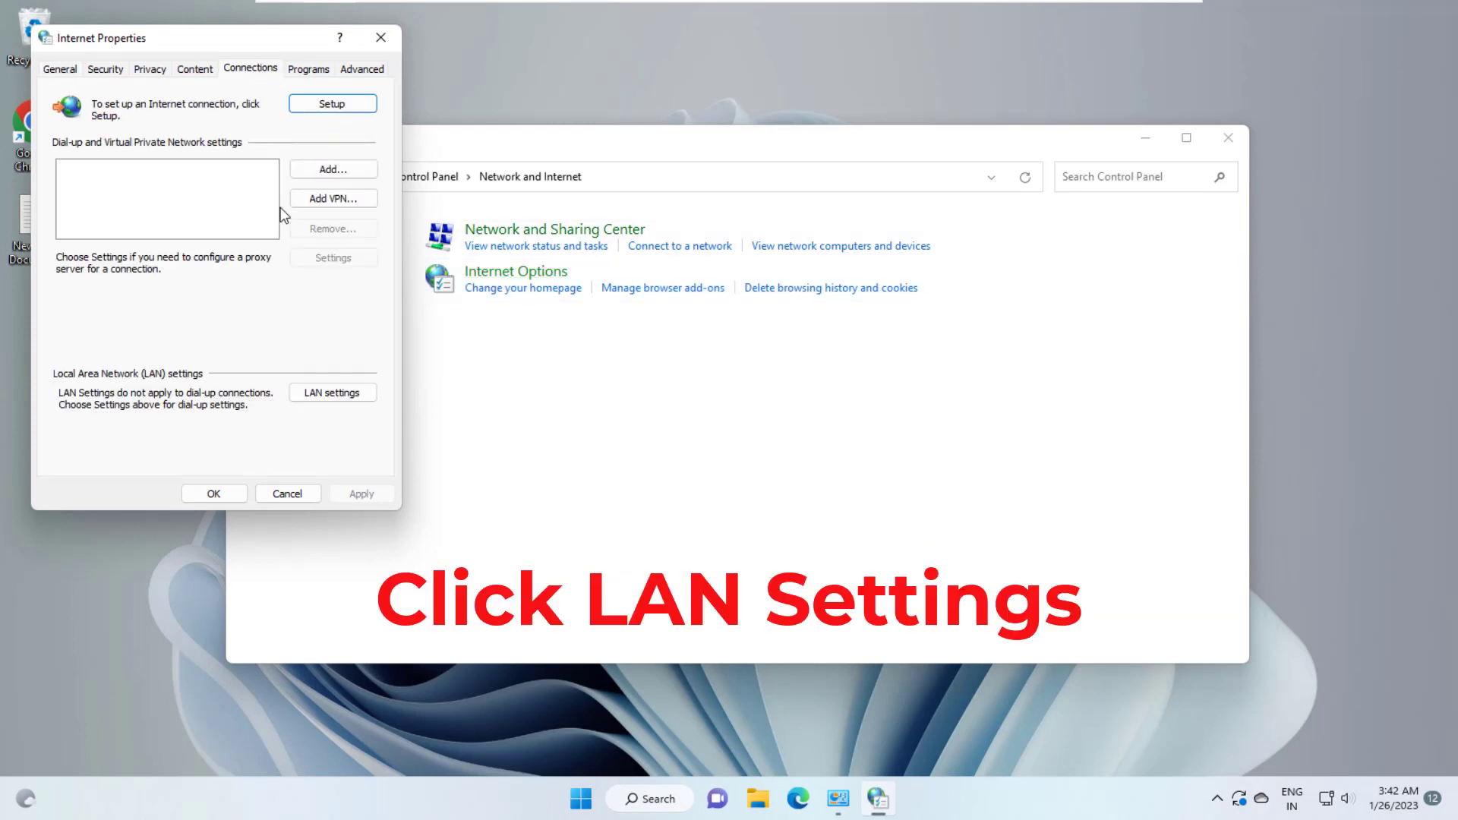
left_click(304, 393)
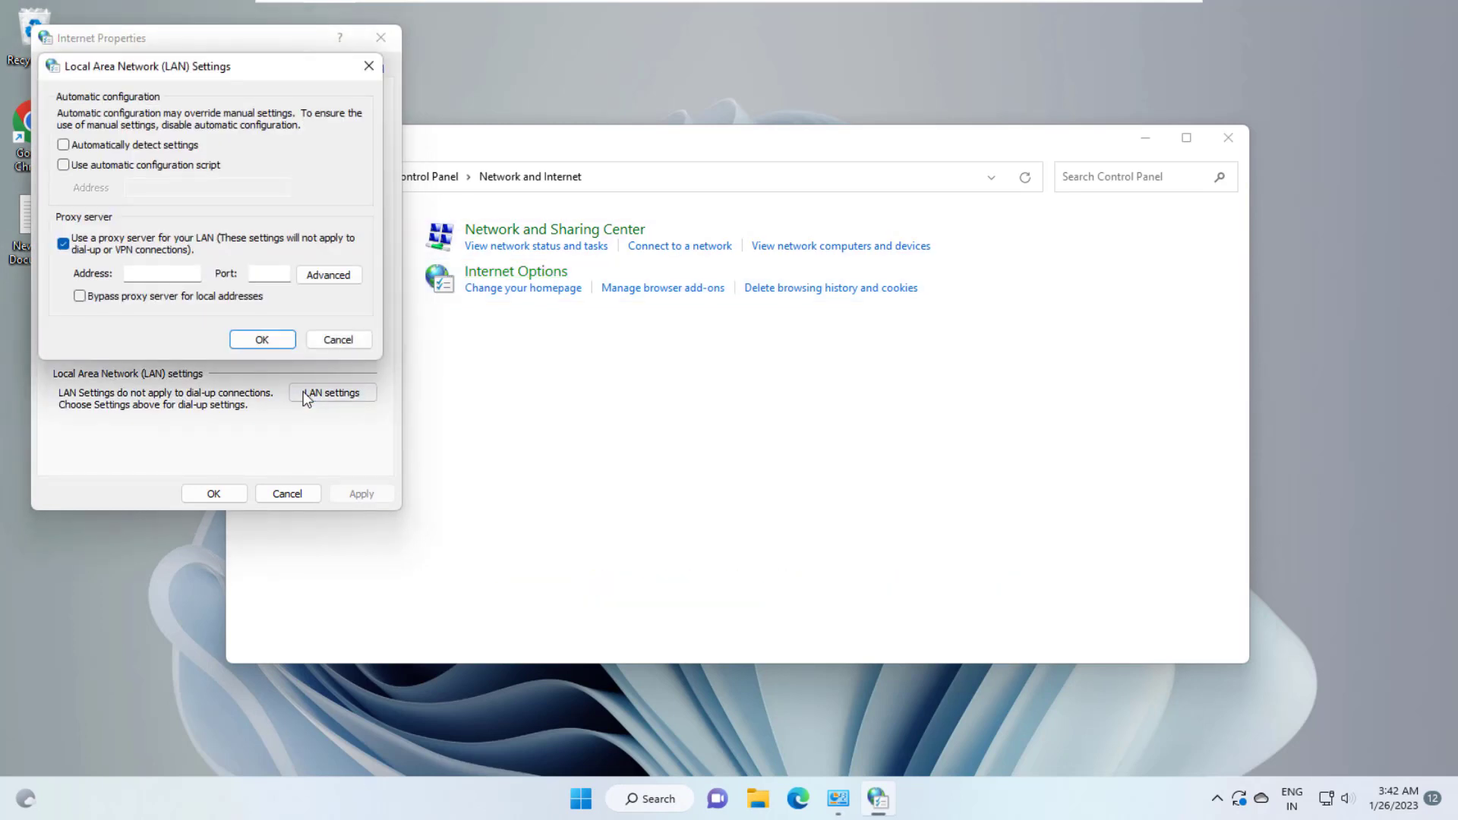
- Disable the LAN proxy server and enable Automatically detect settings, then save the changes and close Control Panel
left_click(89, 245)
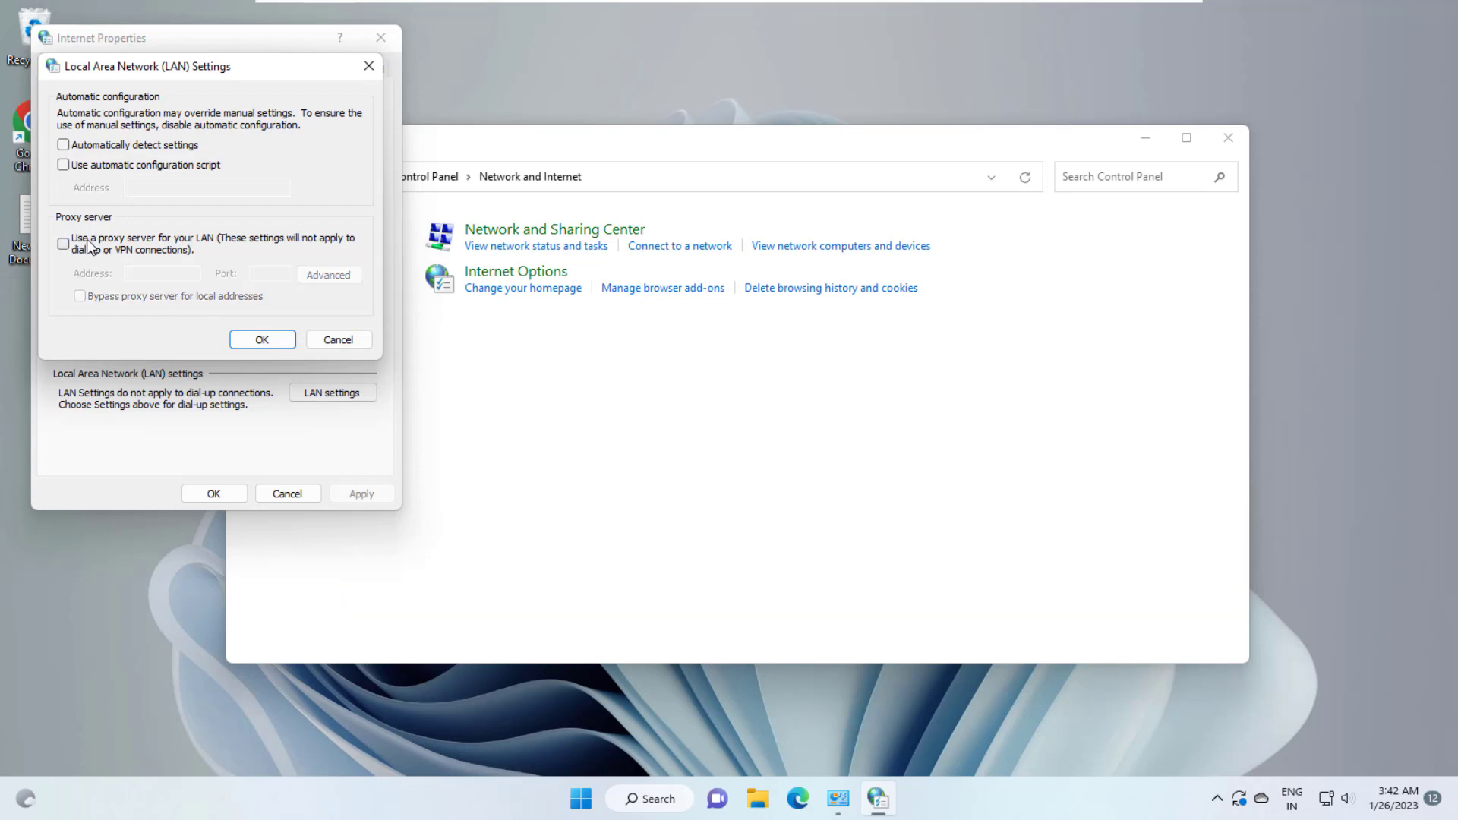
left_click(106, 146)
left_click(256, 341)
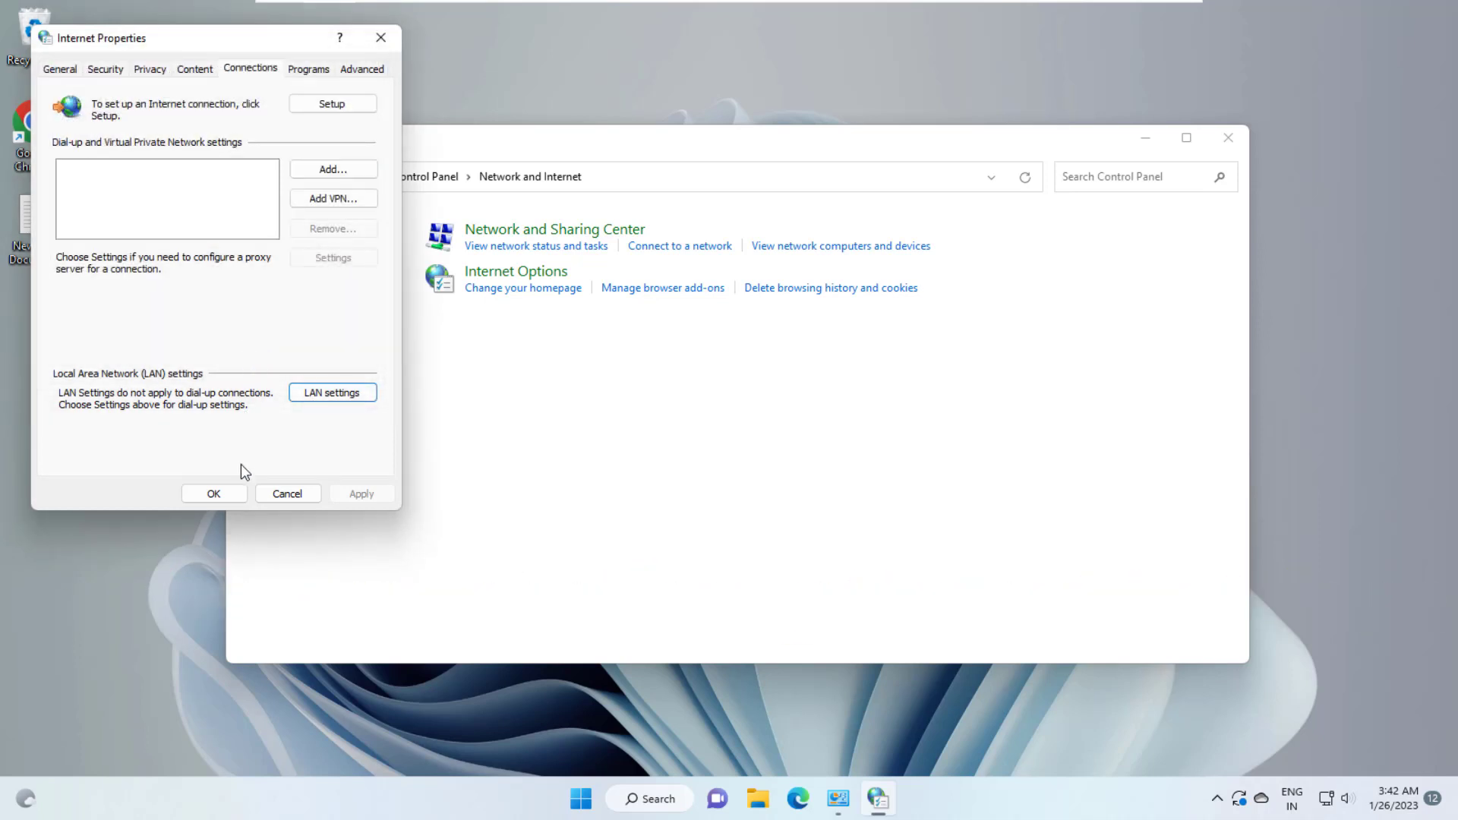
left_click(235, 492)
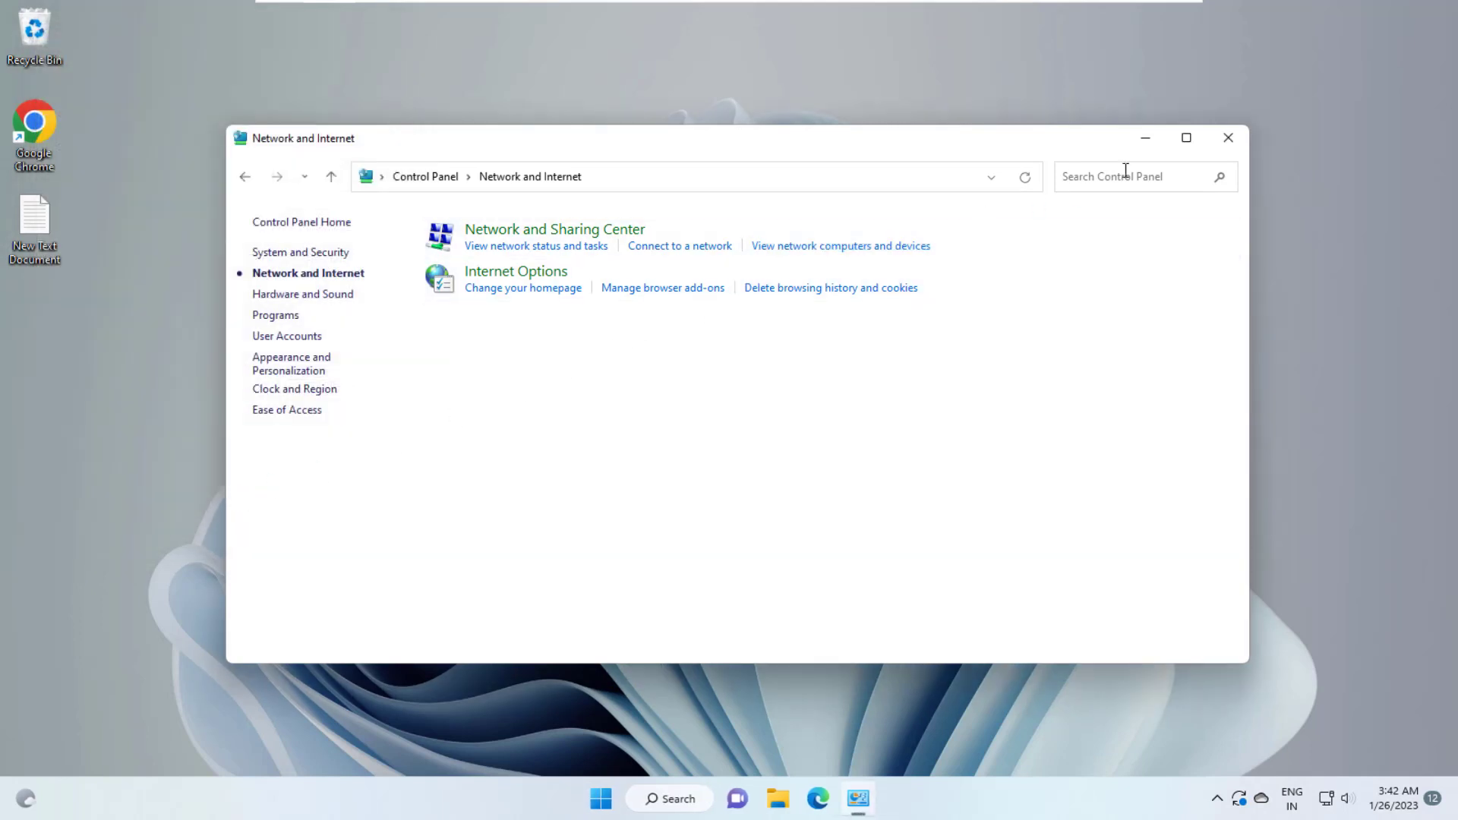
left_click(1230, 141)
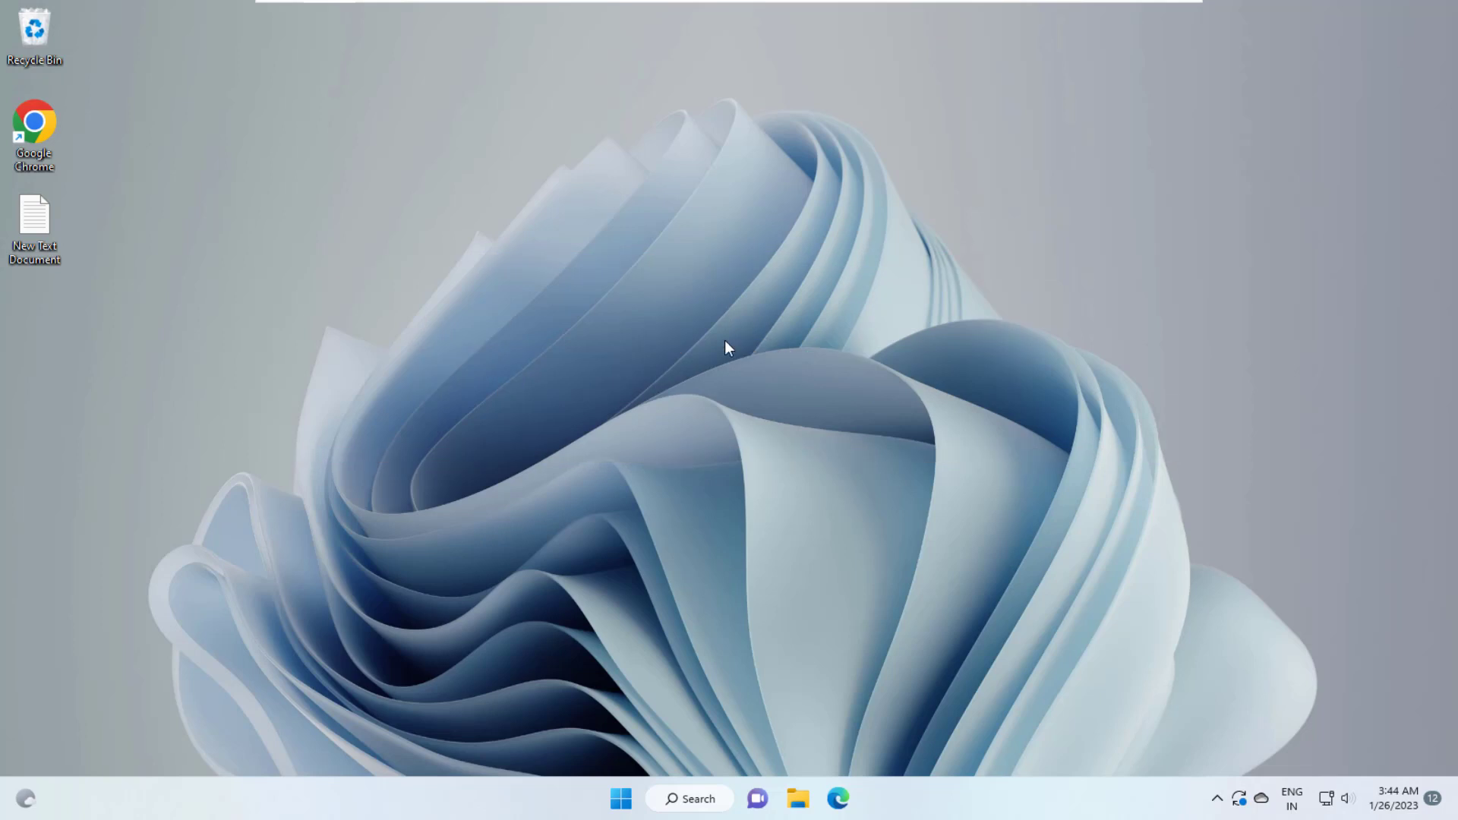
- Search Windows for device manager and open Device Manager
left_click(688, 809)
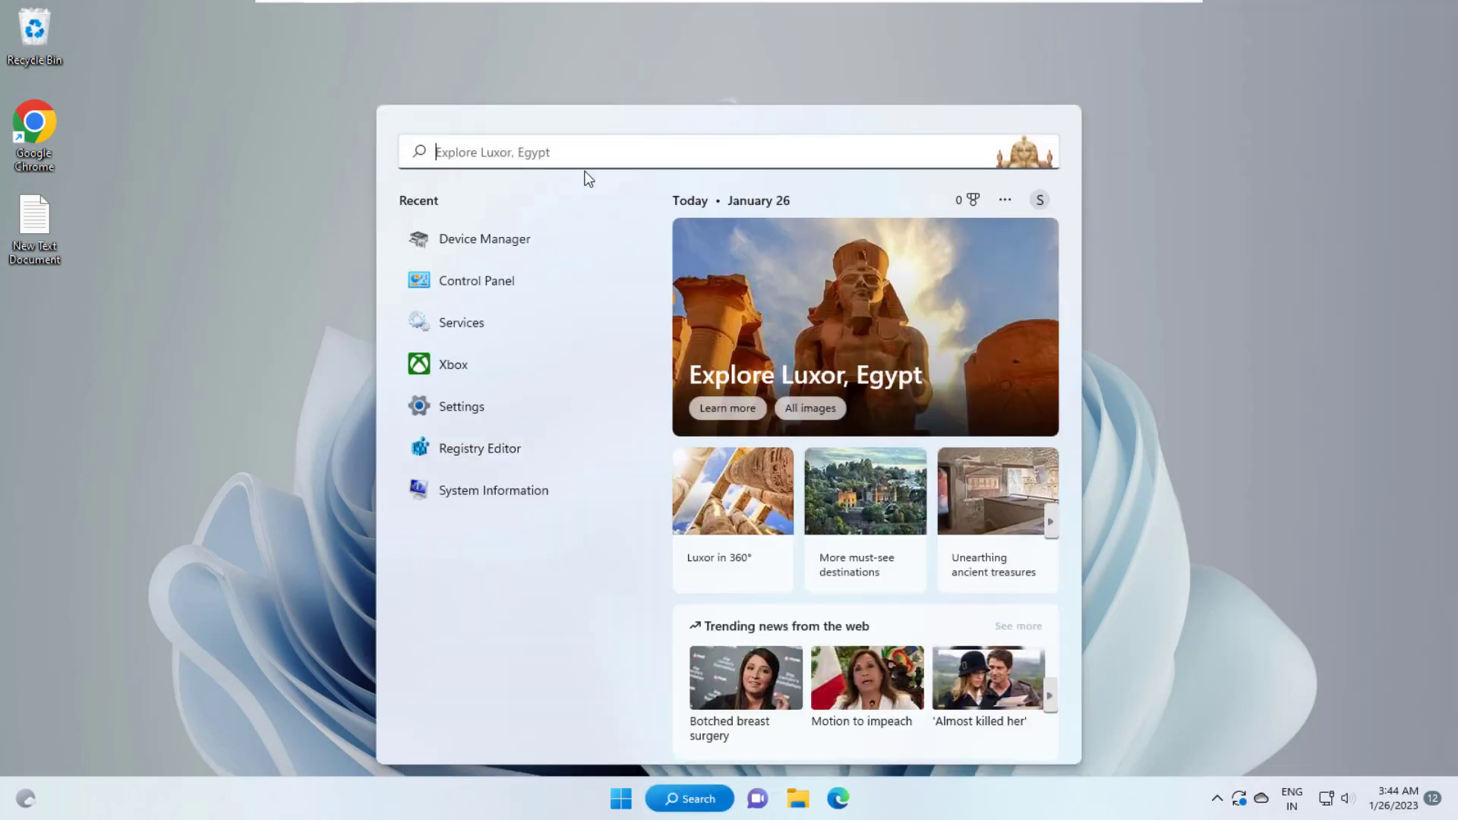
type("devic")
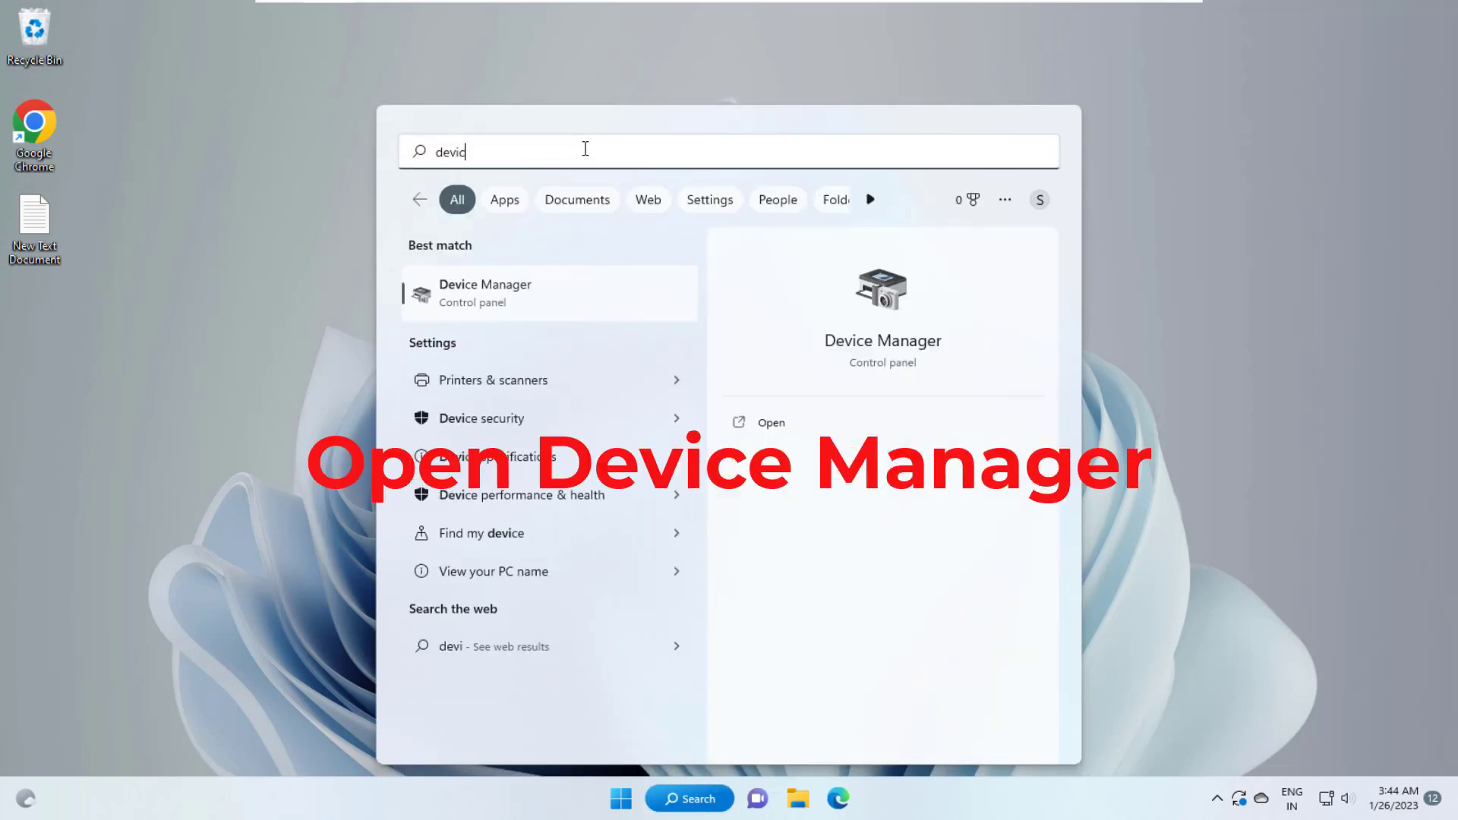
type("e m")
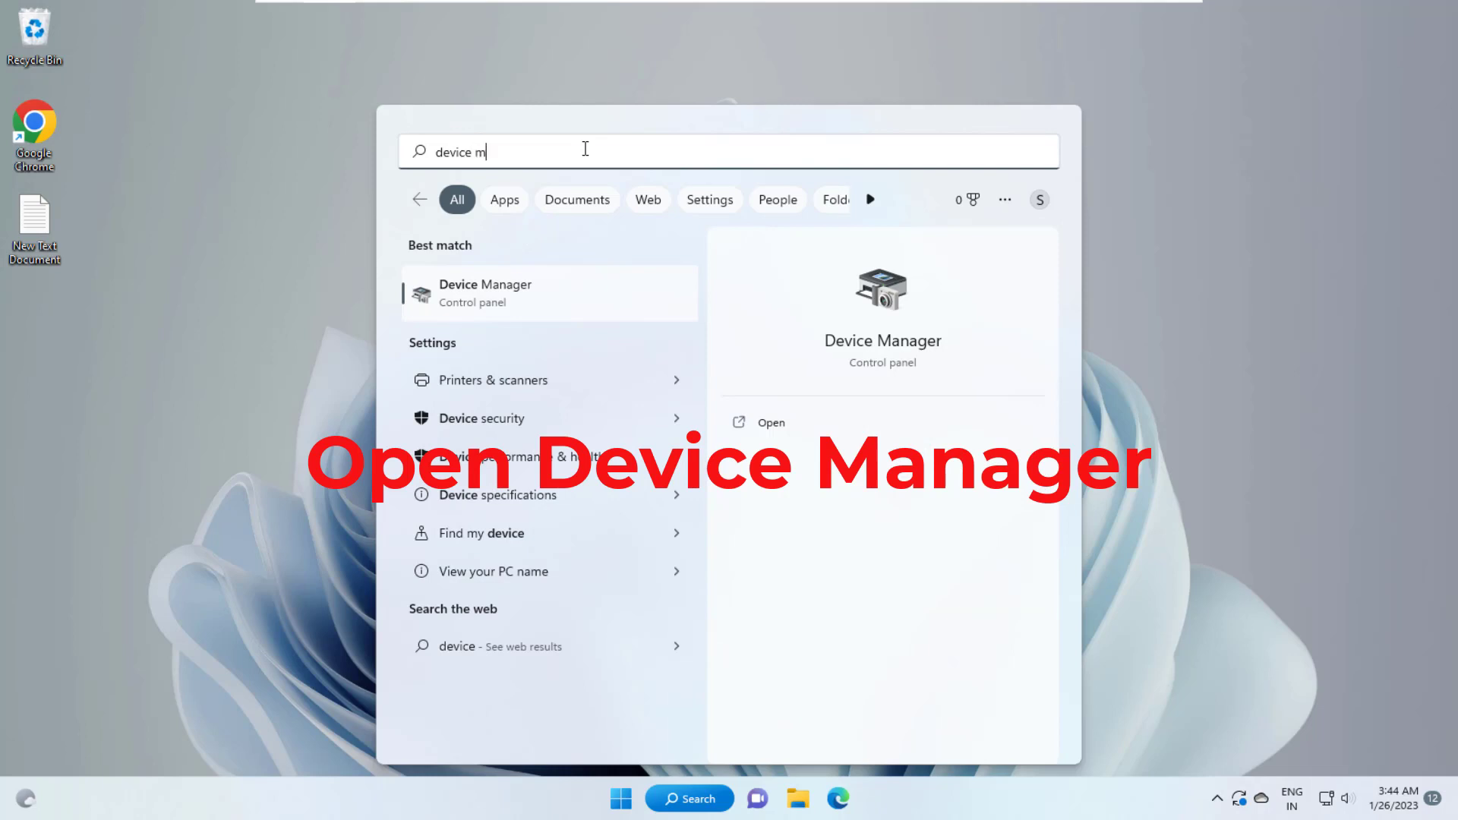
type("anager")
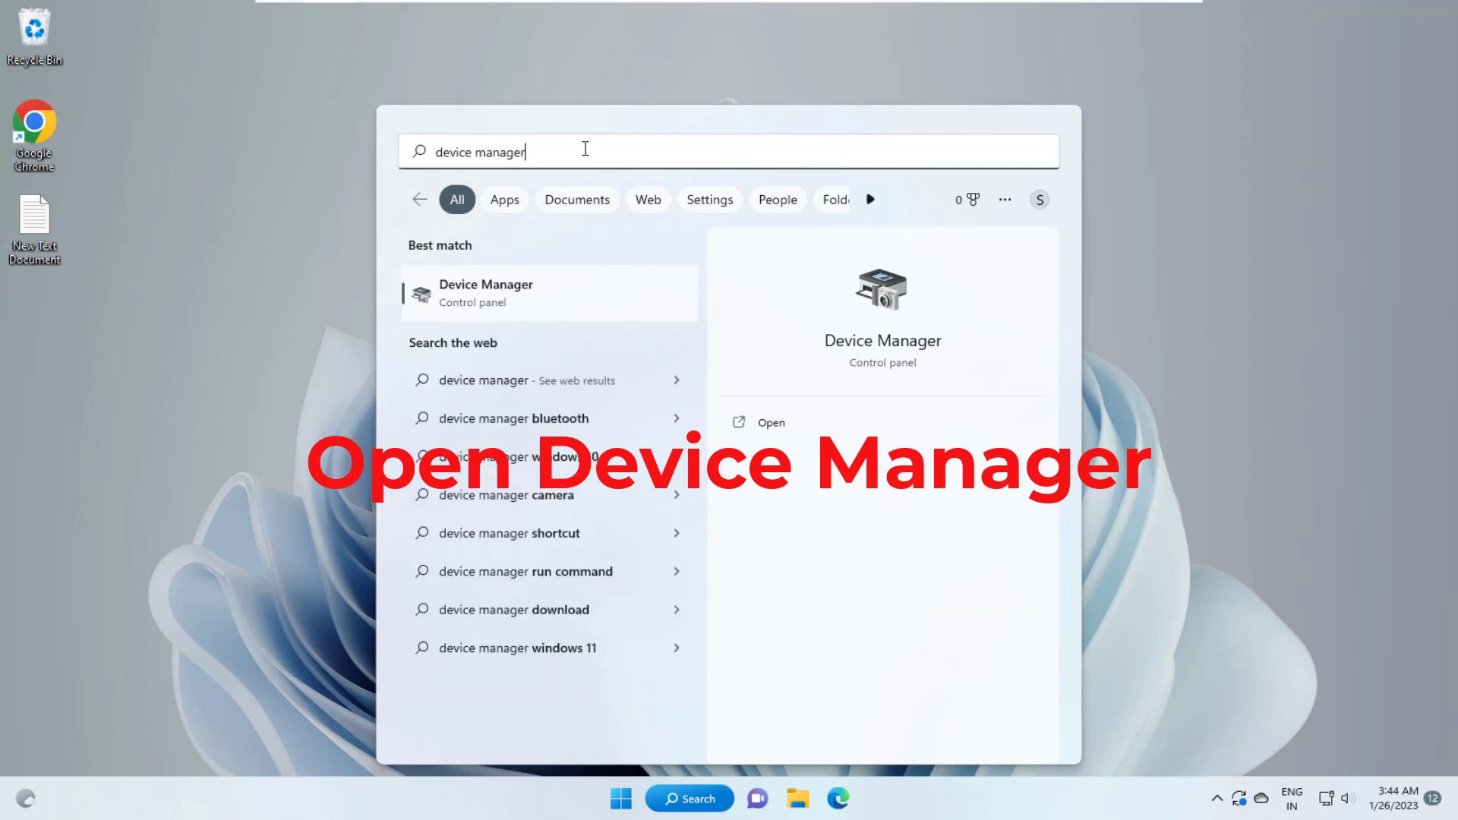
key("Return")
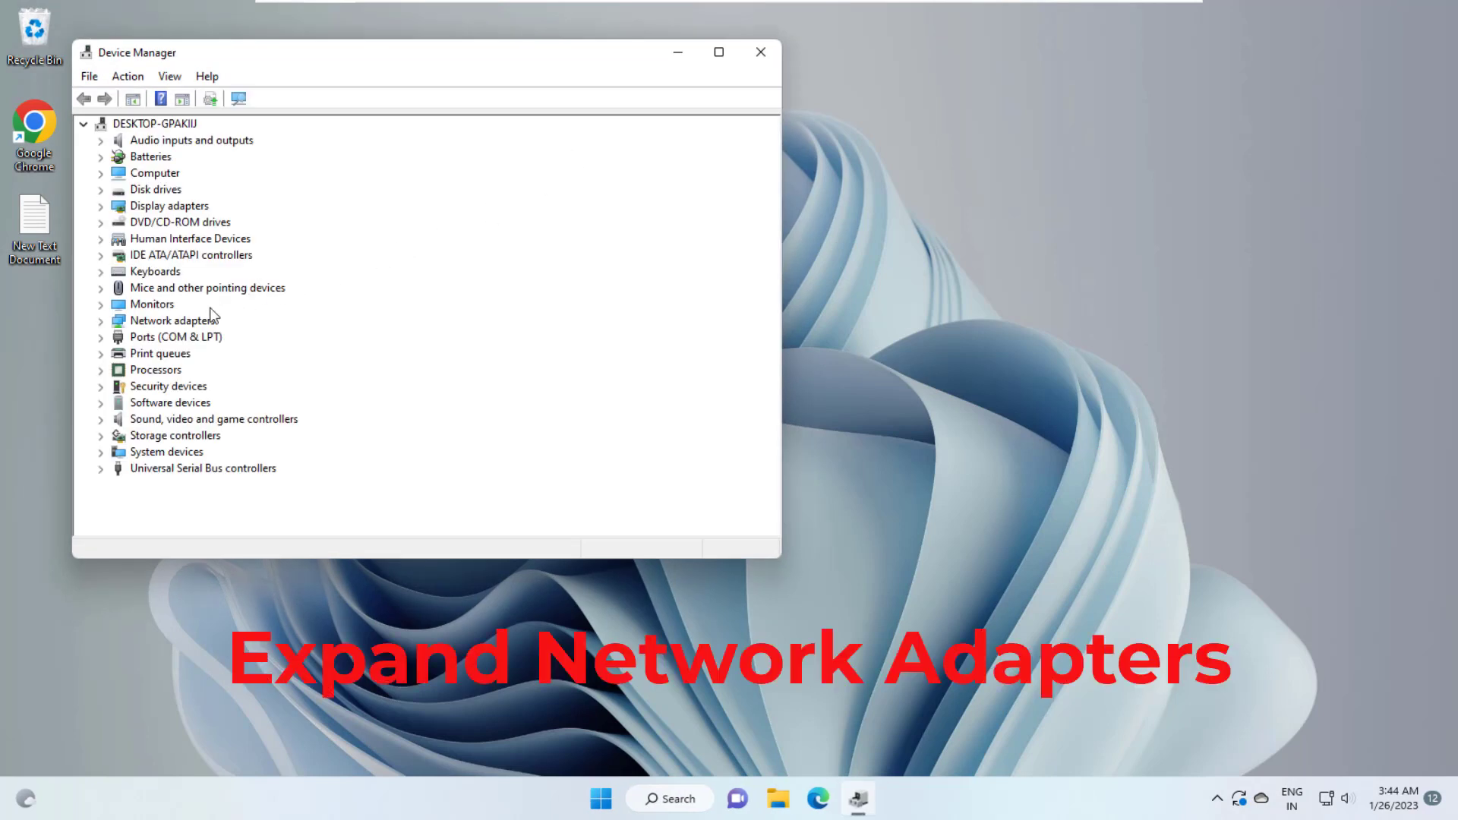
- Expand the network adapters in Device Manager and open the properties of the TP-Link Wireless USB Adapter
left_click(169, 323)
left_click(102, 322)
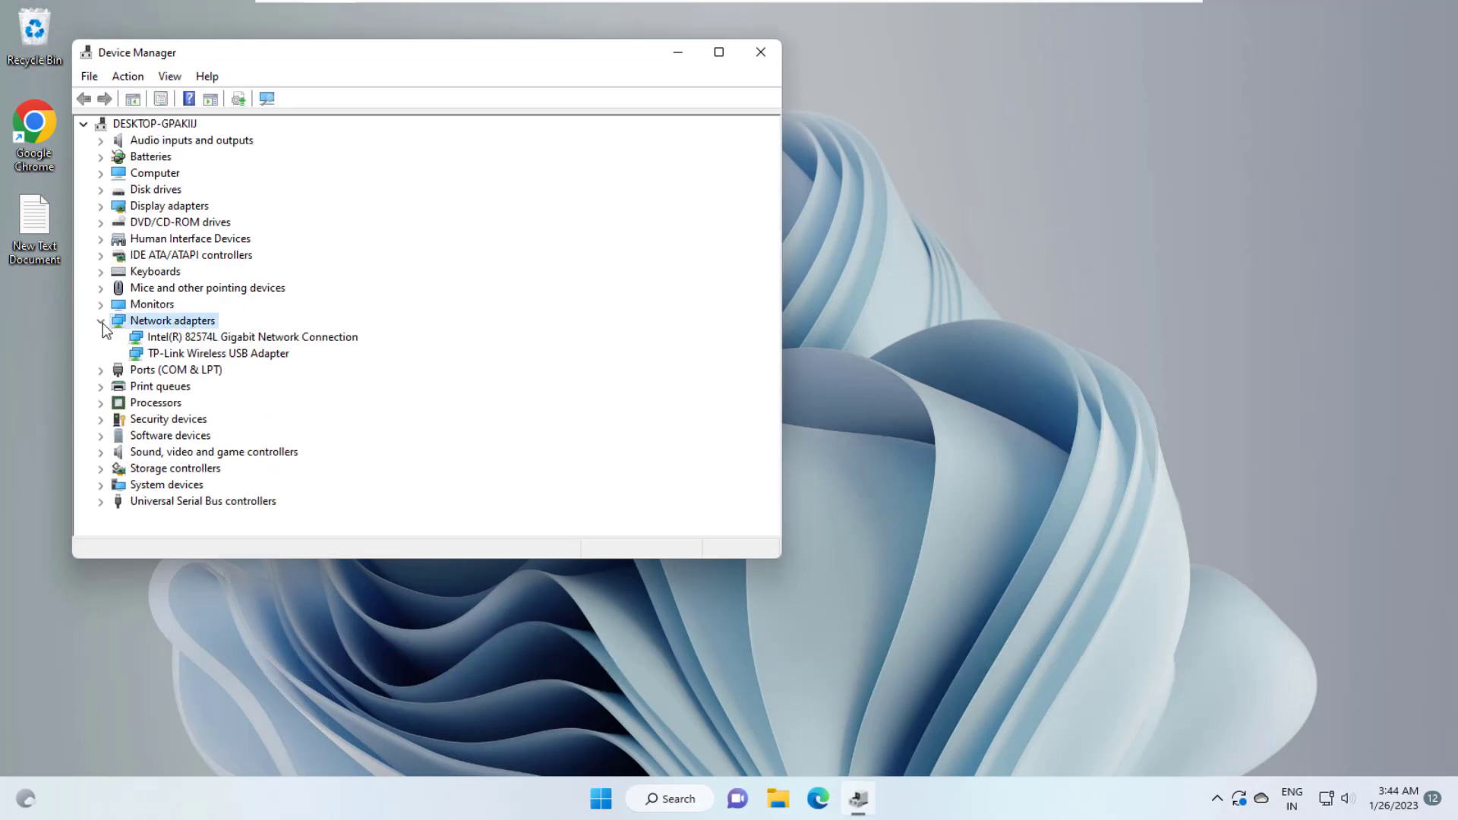
left_click(162, 355)
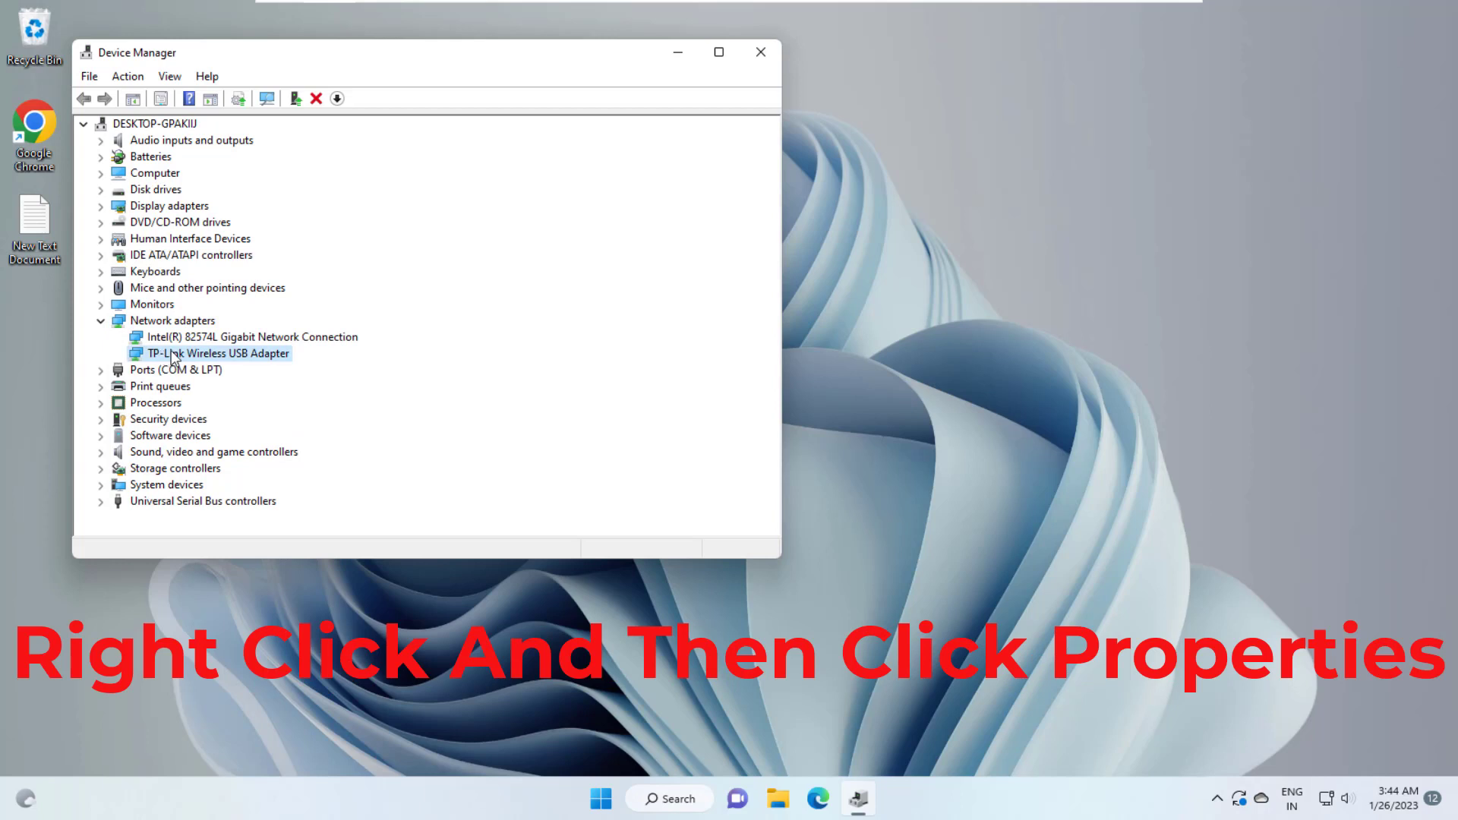
right_click(201, 356)
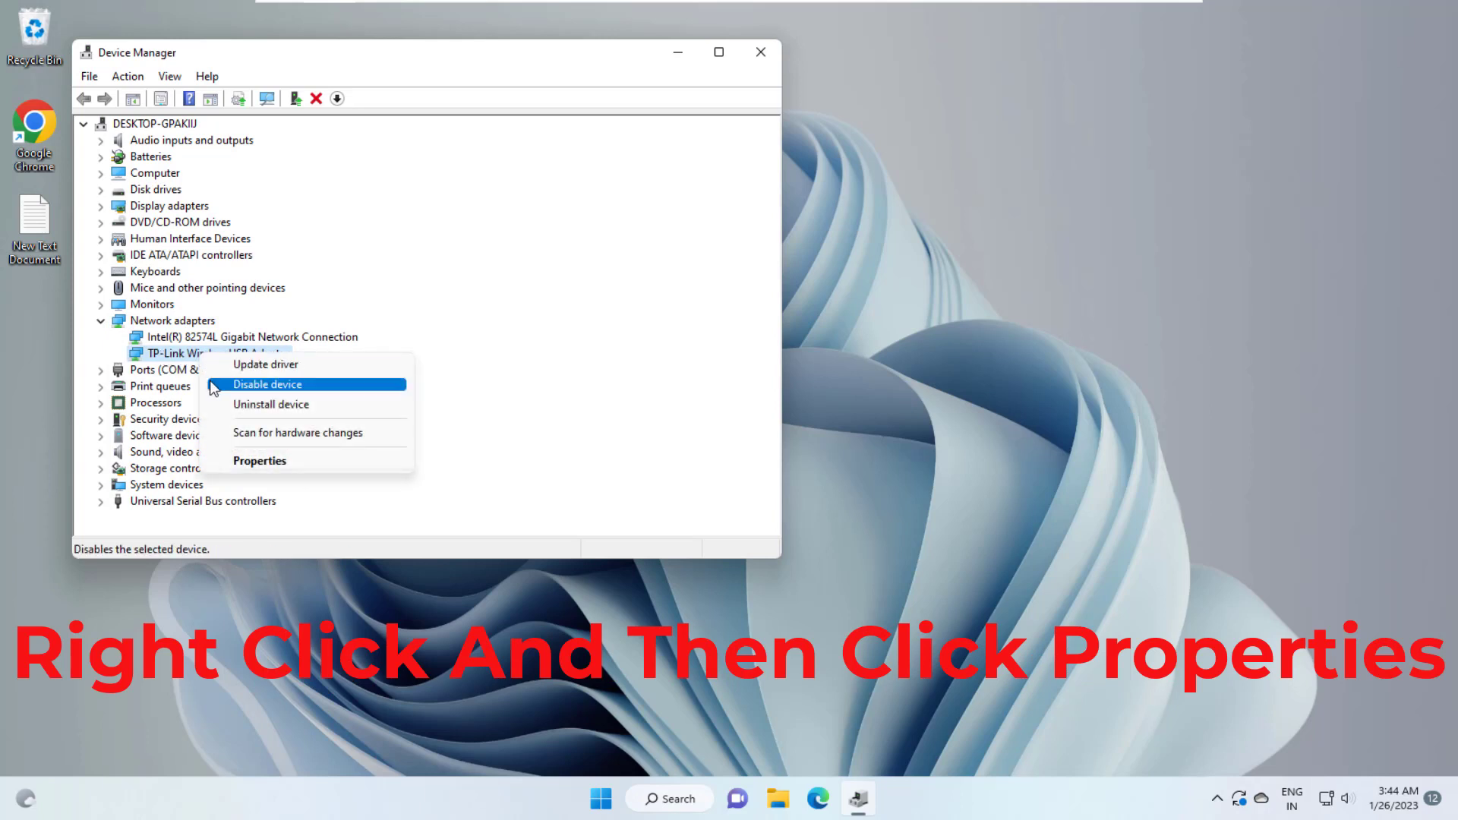
left_click(228, 462)
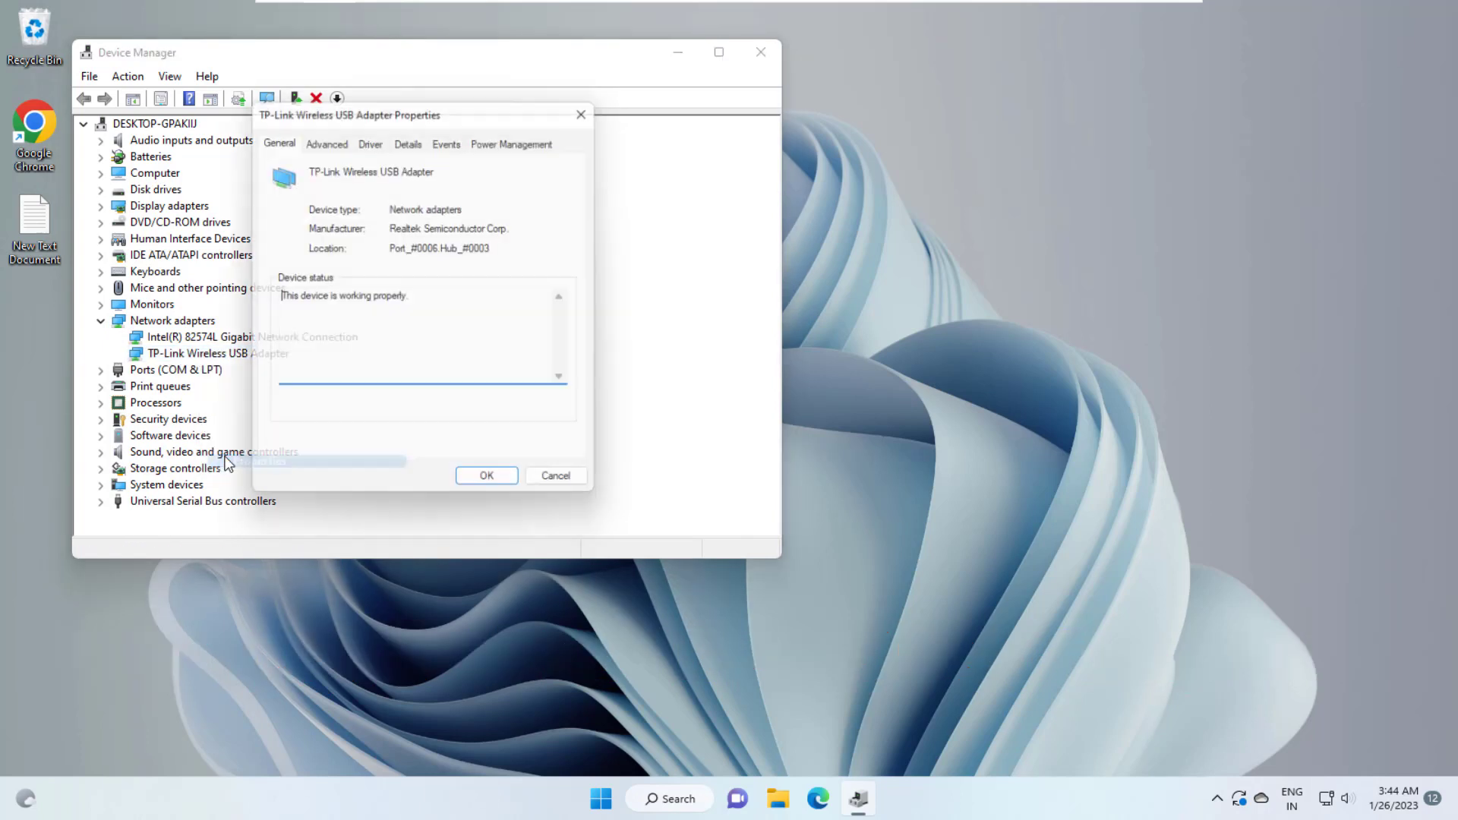
- Disable Allow the computer to turn off this device to save power for the TP-Link adapter, save the change and close Device Manager
left_click(529, 138)
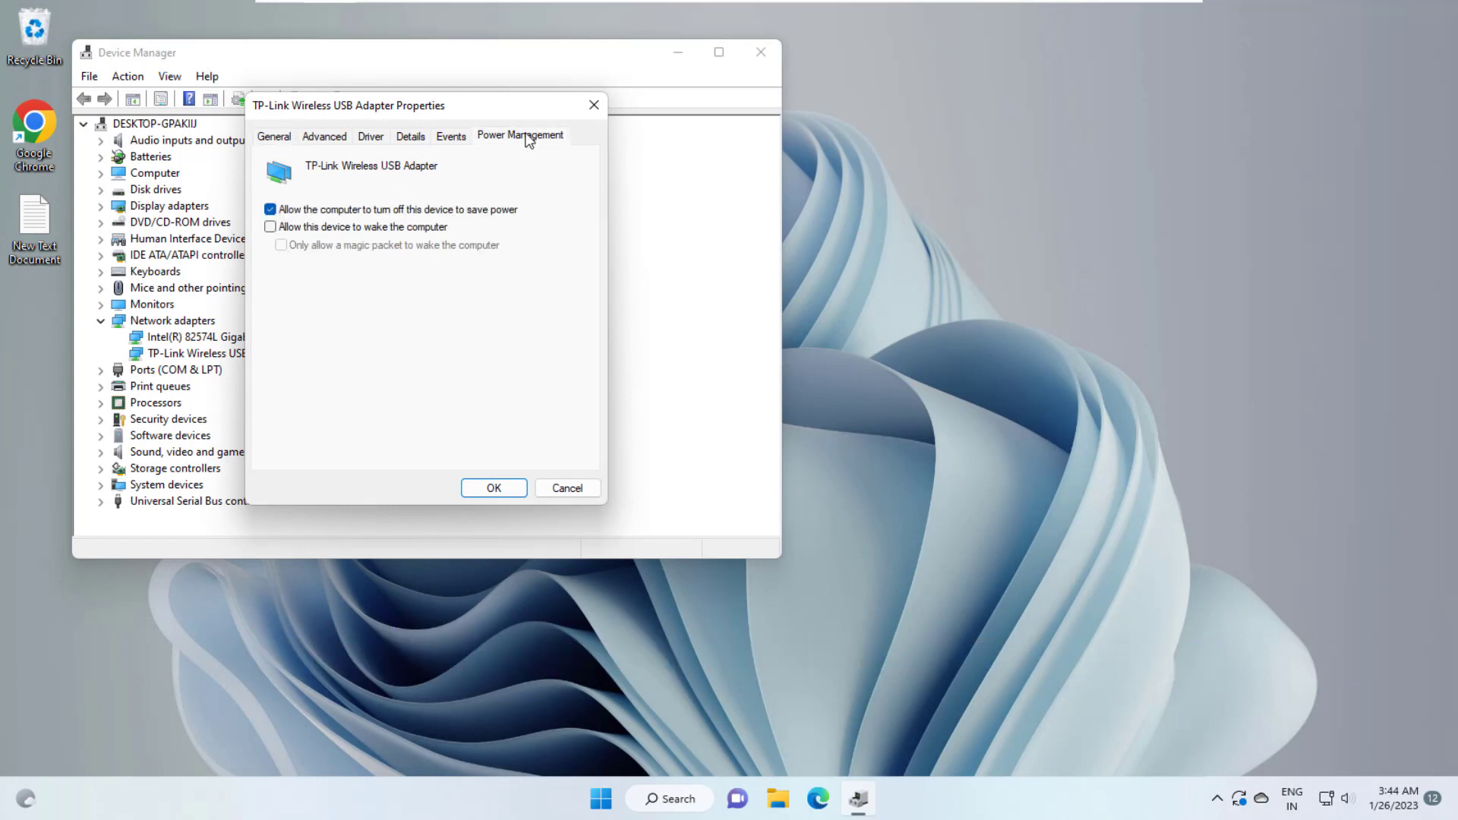
left_click(317, 217)
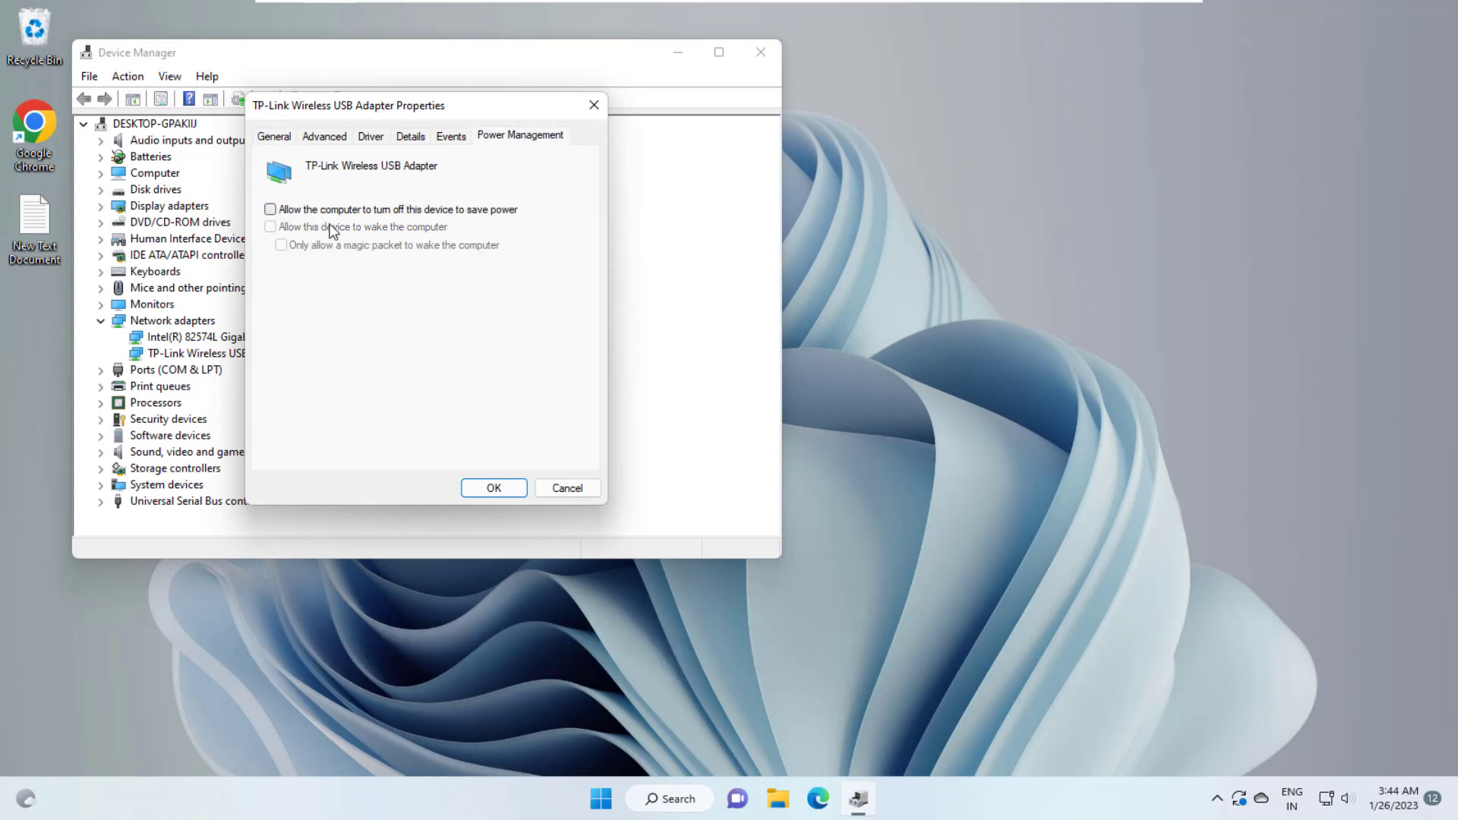
left_click(480, 490)
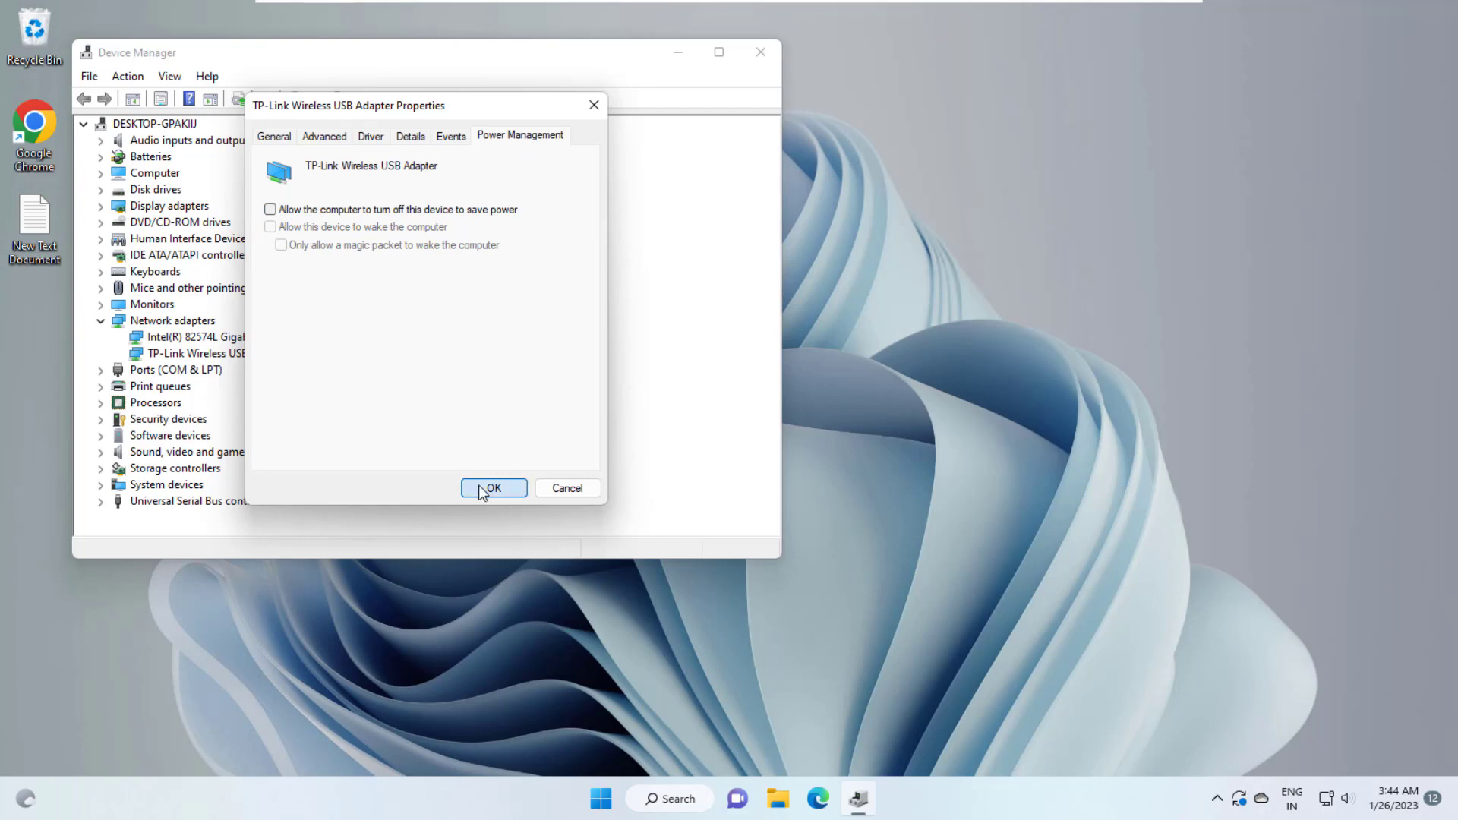
left_click(765, 53)
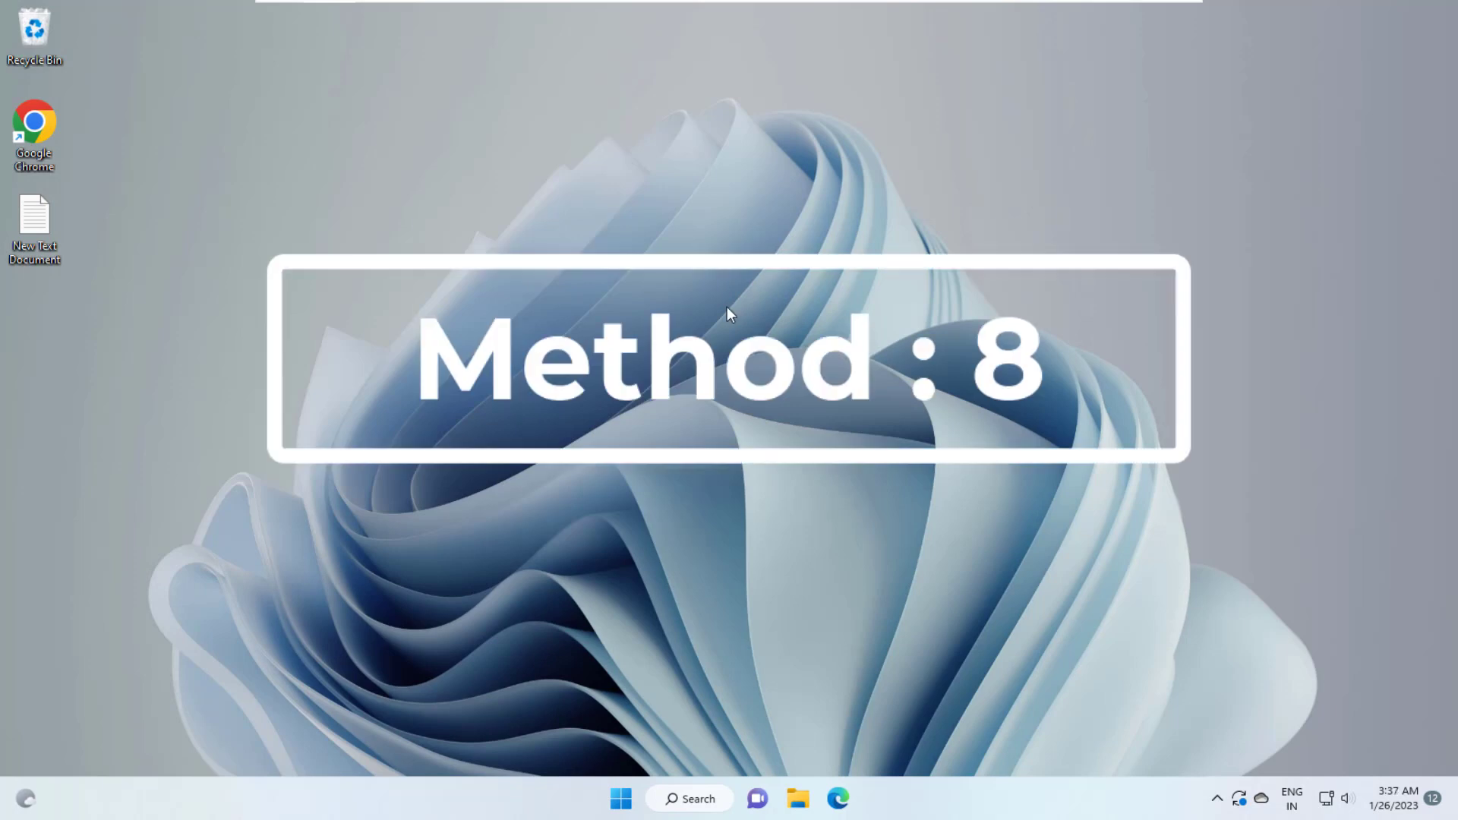